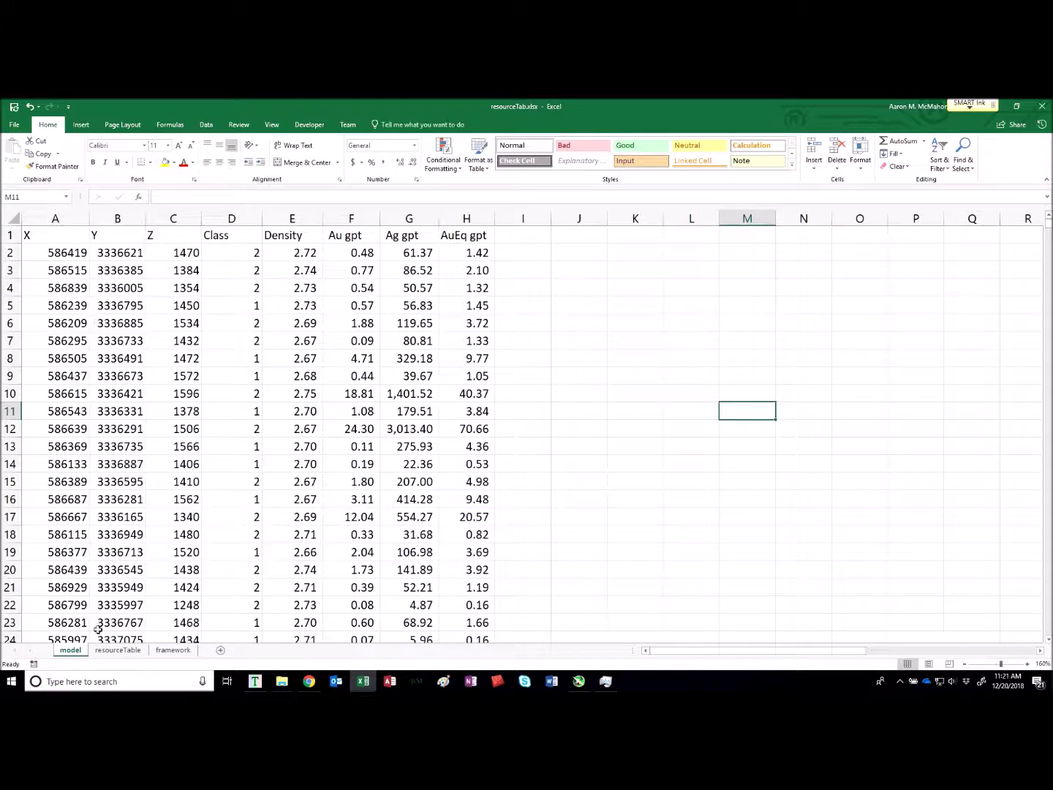
- Review the resourceTable, model and framework sheets, examining the block sizes and the class code definitions
left_click(116, 650)
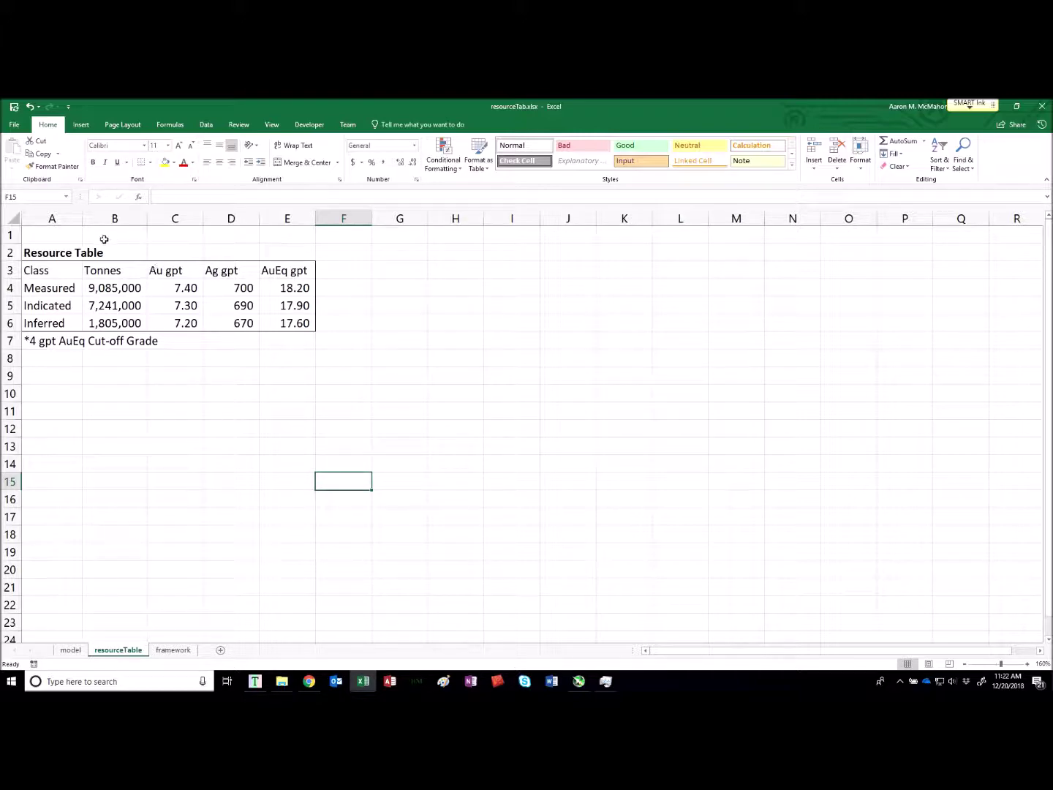
left_click(76, 650)
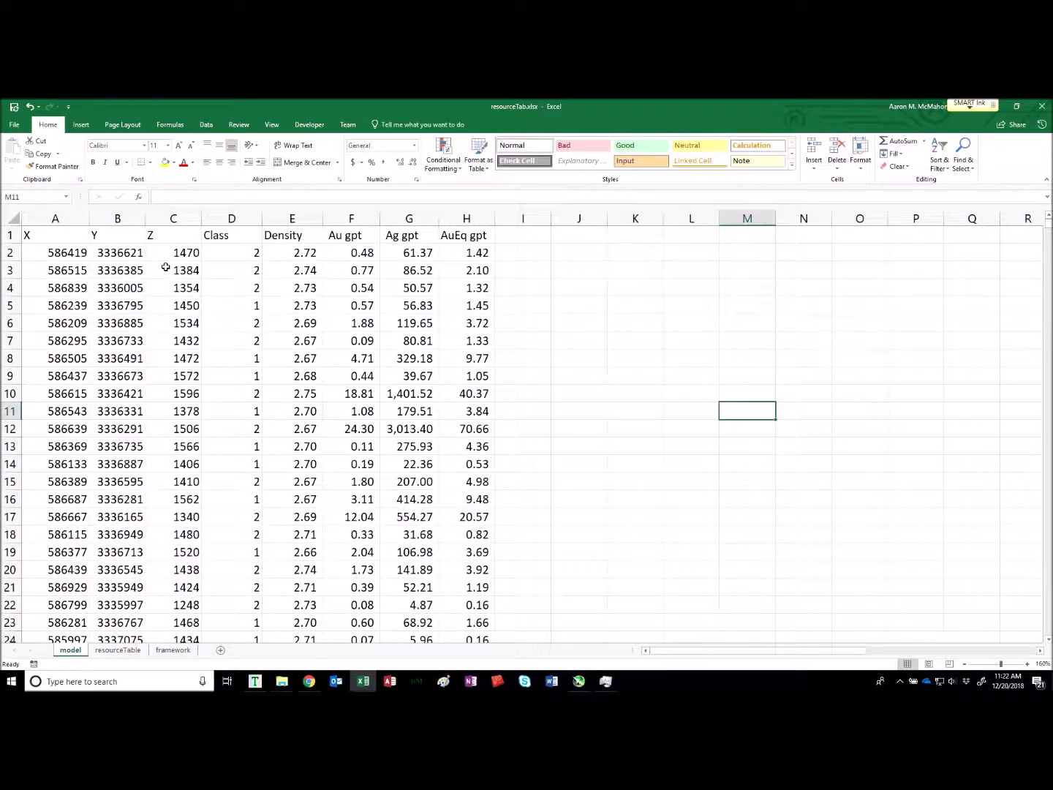
left_click(173, 650)
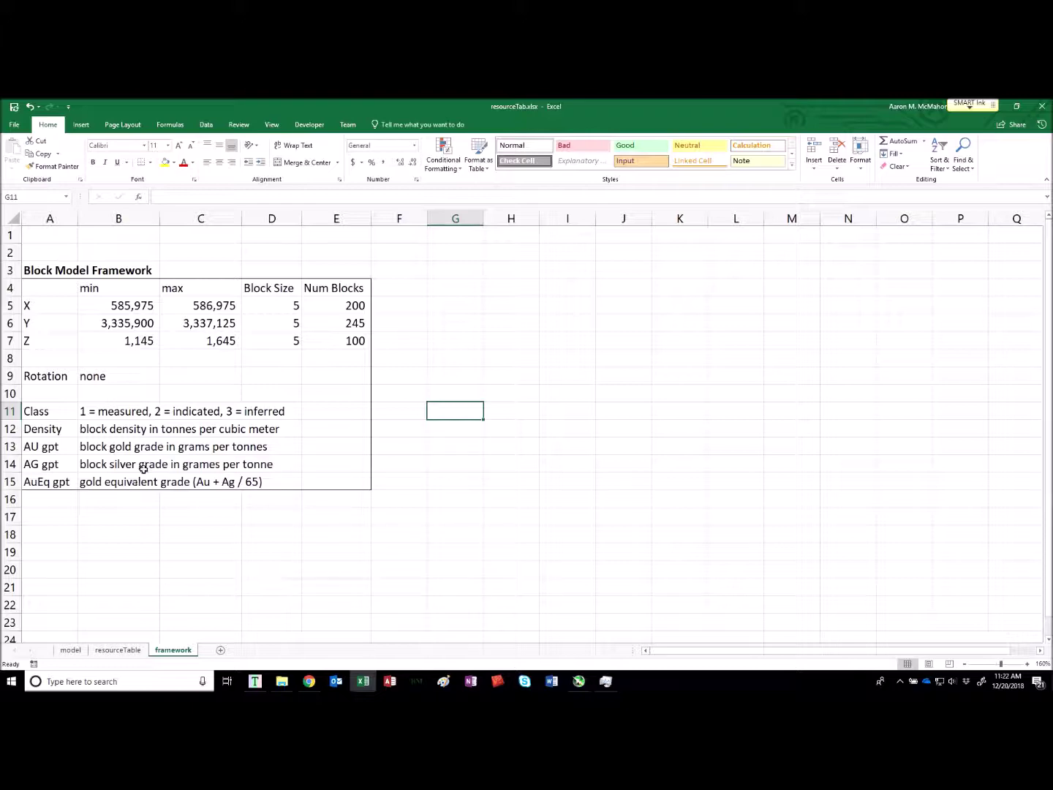
left_click_drag(272, 306, 273, 342)
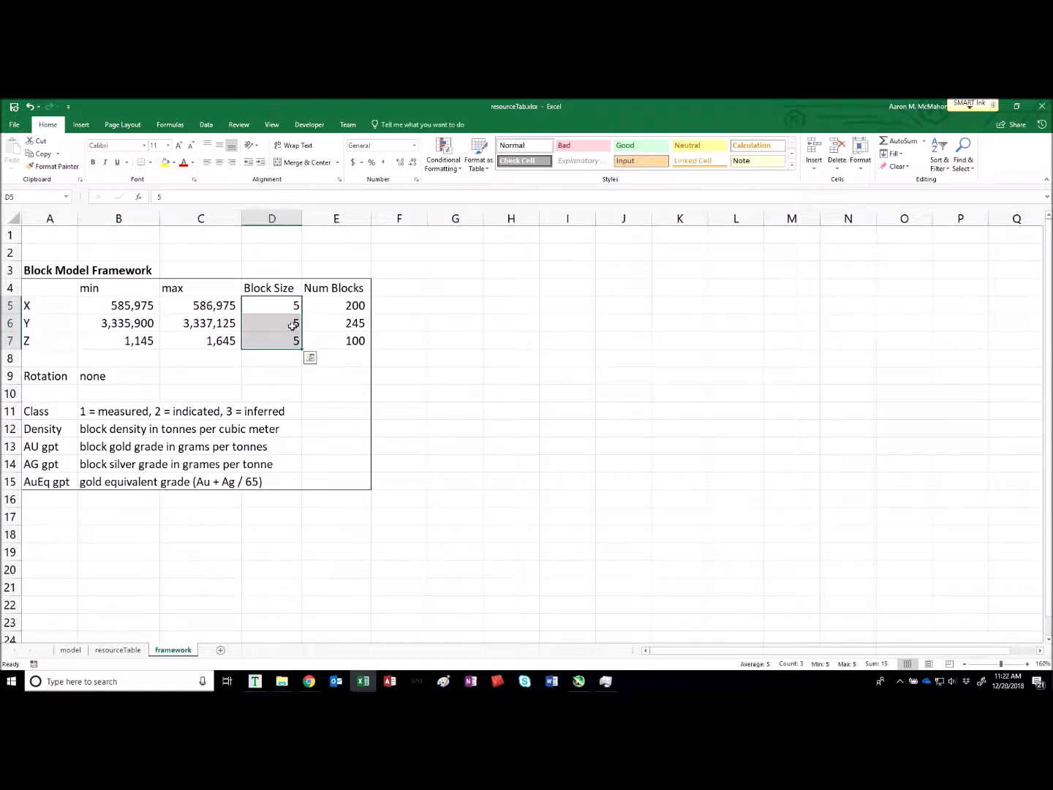
left_click(501, 427)
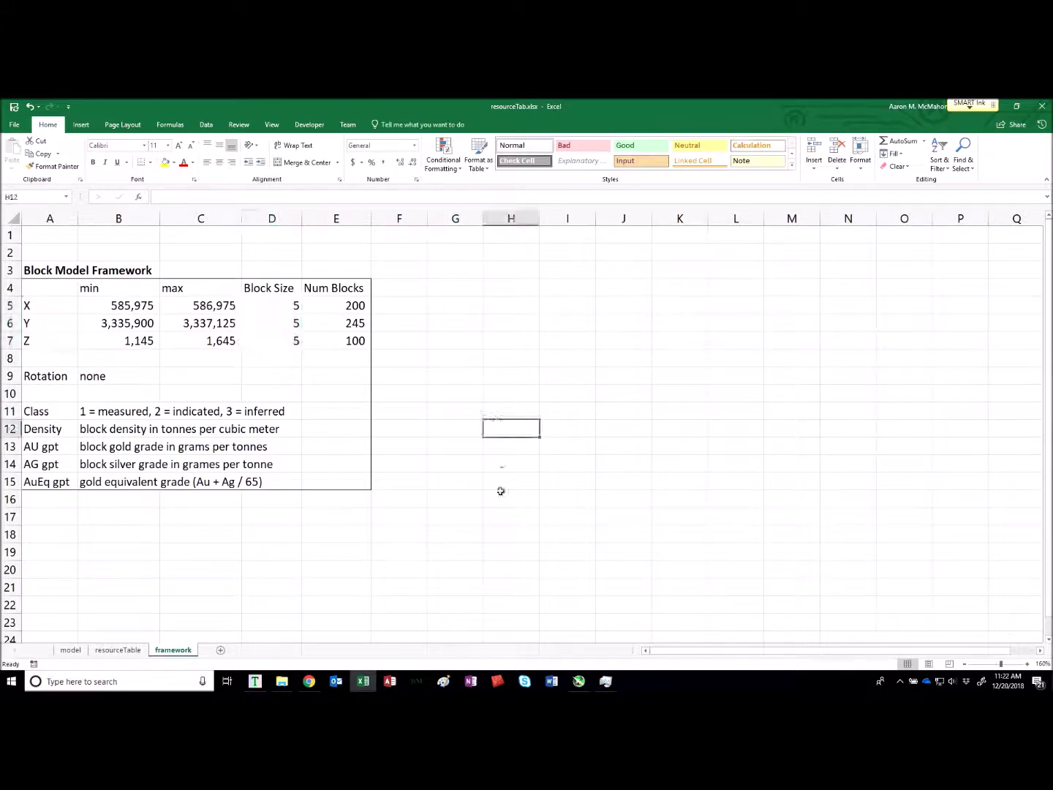
left_click(65, 410)
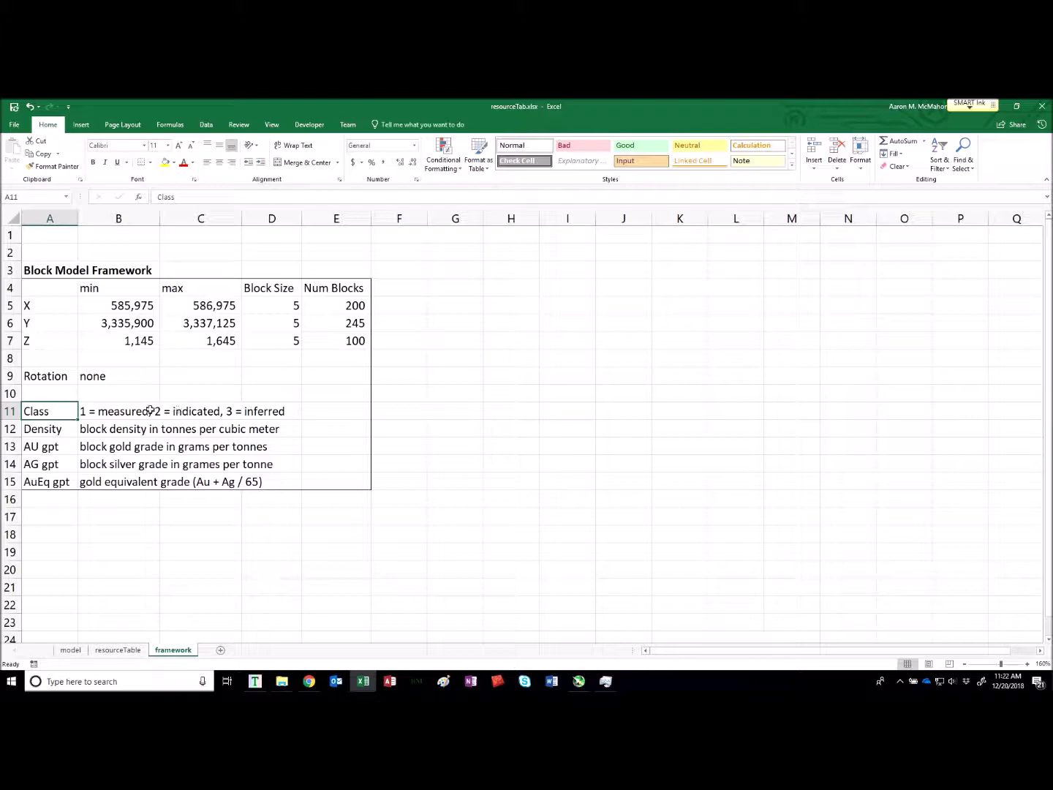
left_click(434, 539)
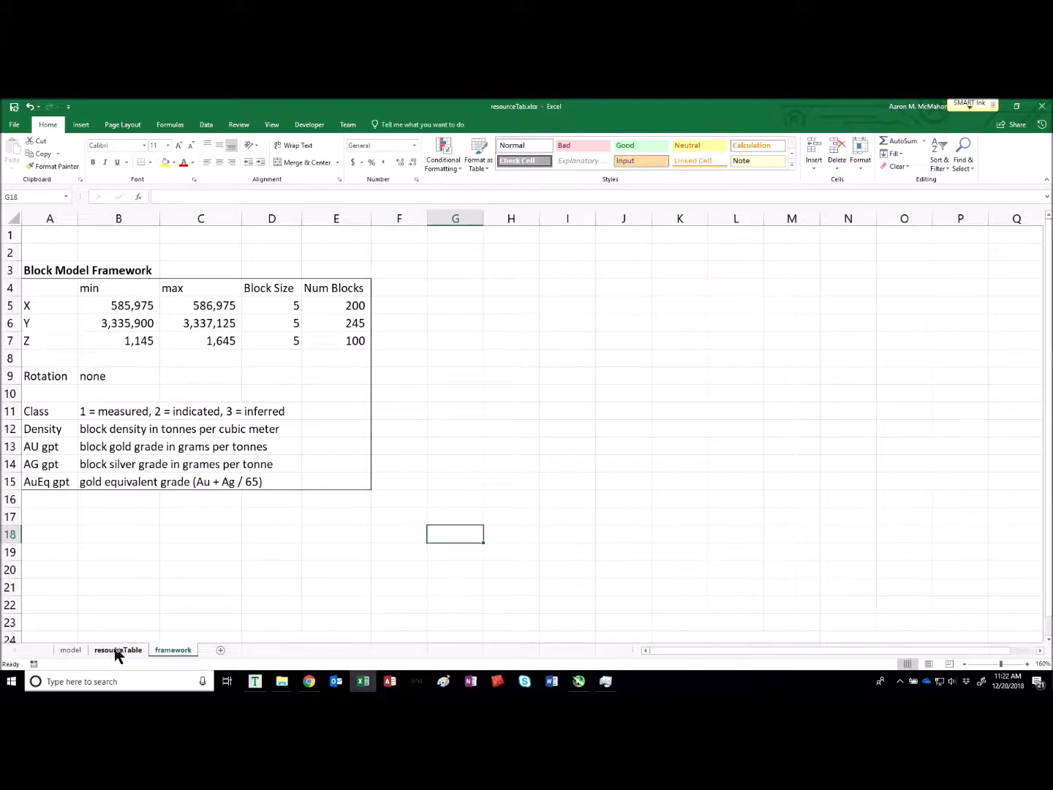
- On the model sheet, add the column headers tonnes, au, ag and aueq in I1:L1
left_click(70, 650)
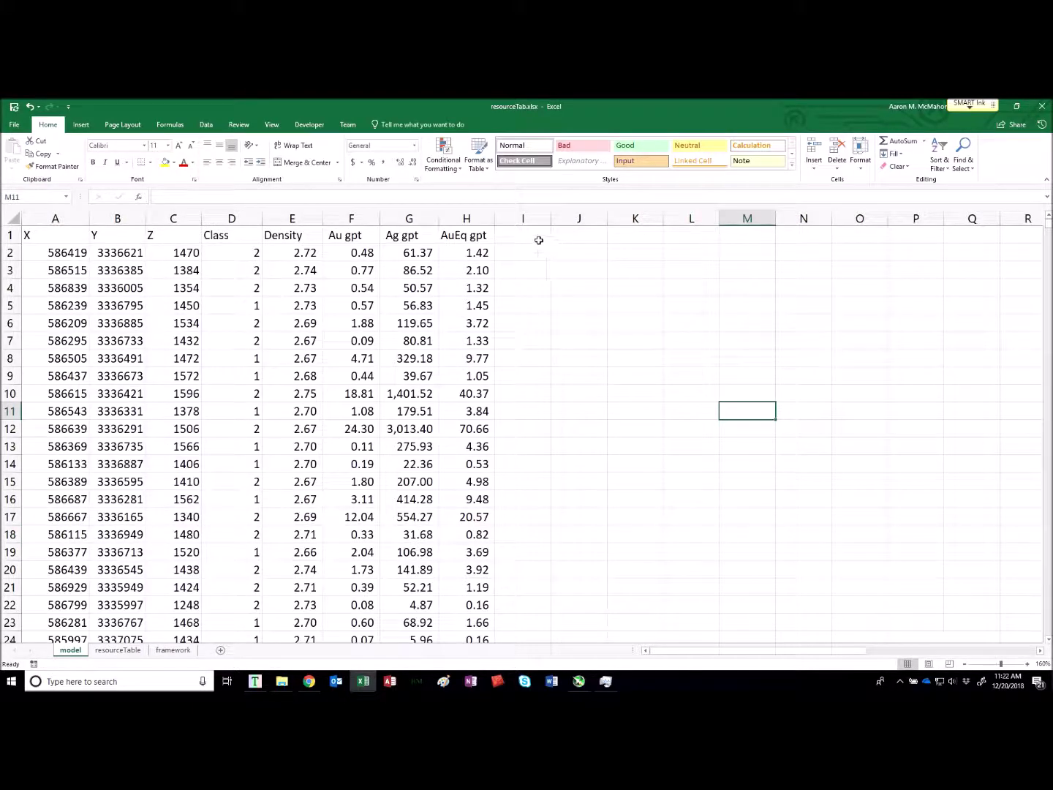
left_click(516, 234)
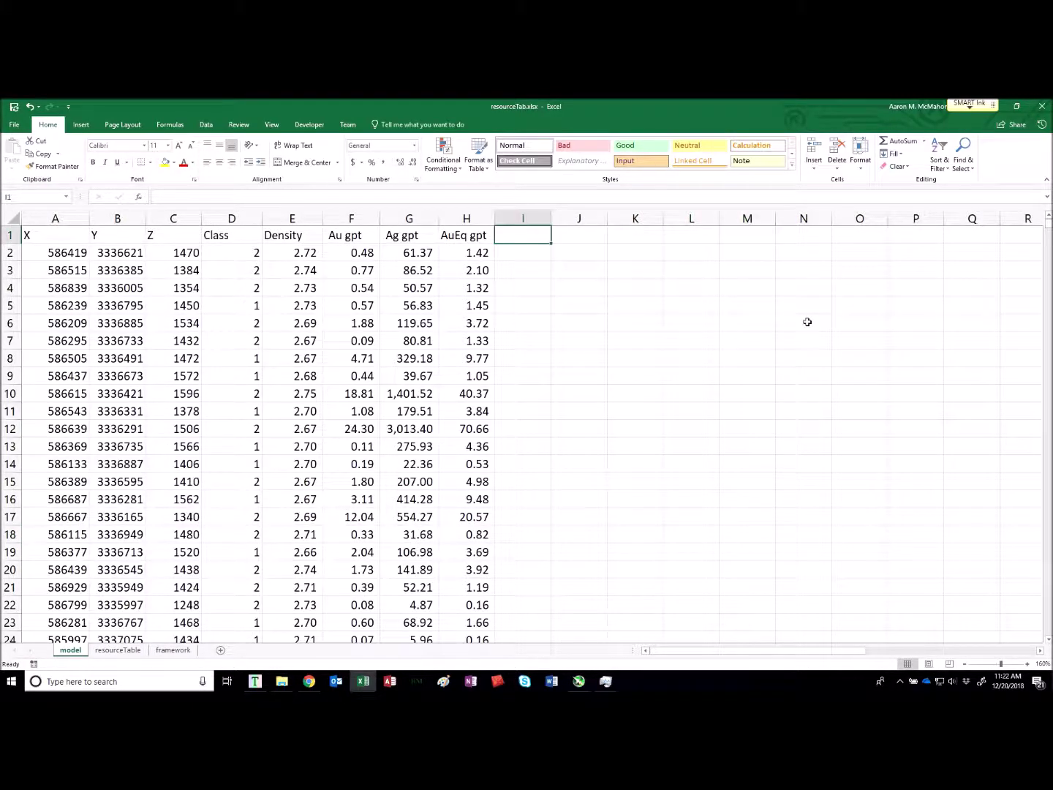
type("tonnes")
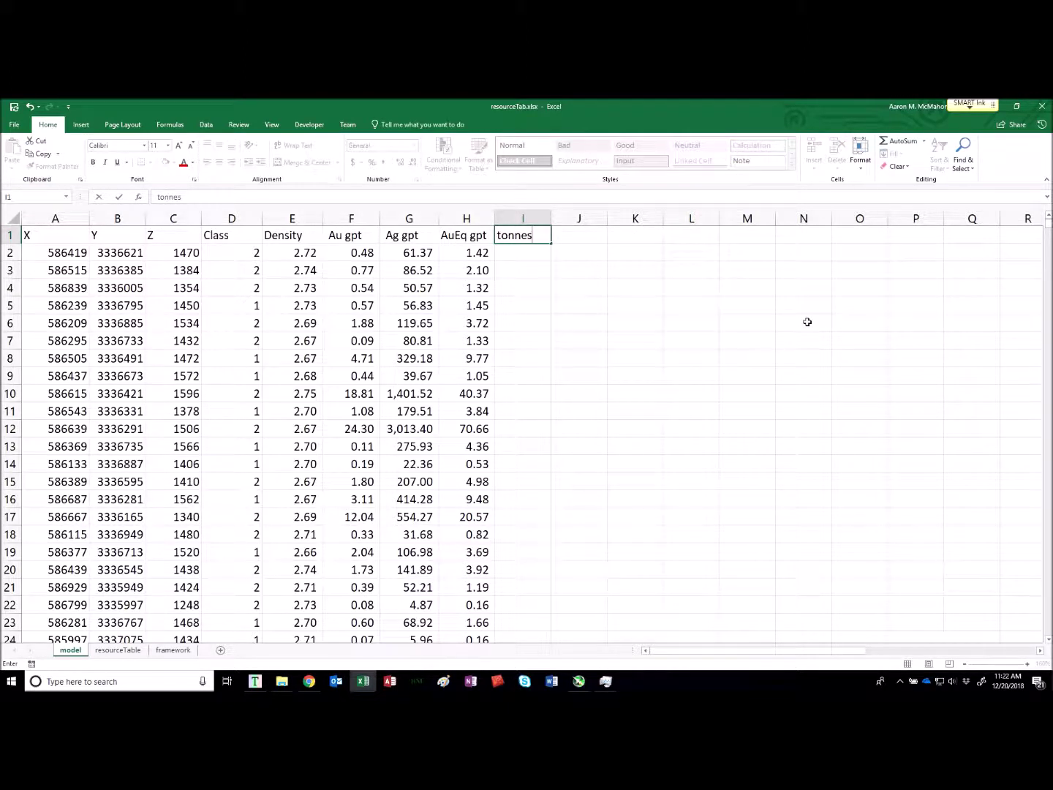
key("Tab")
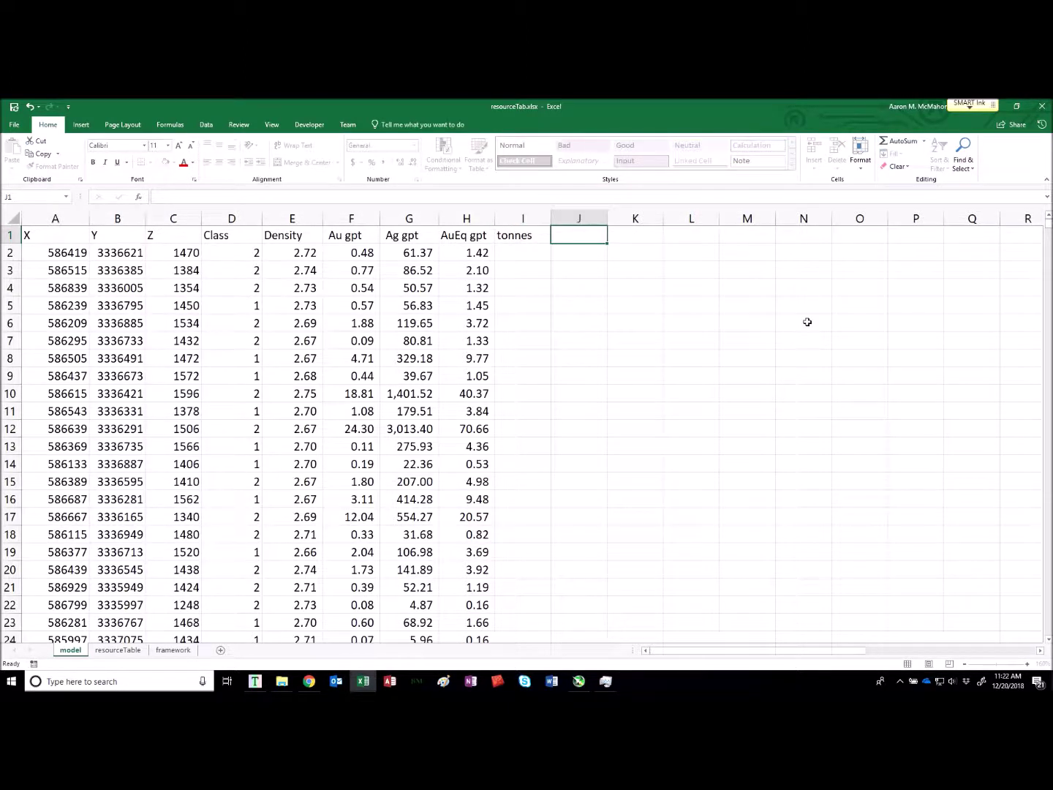
type("au")
key("Tab")
type("ag")
key("Tab")
type("aue")
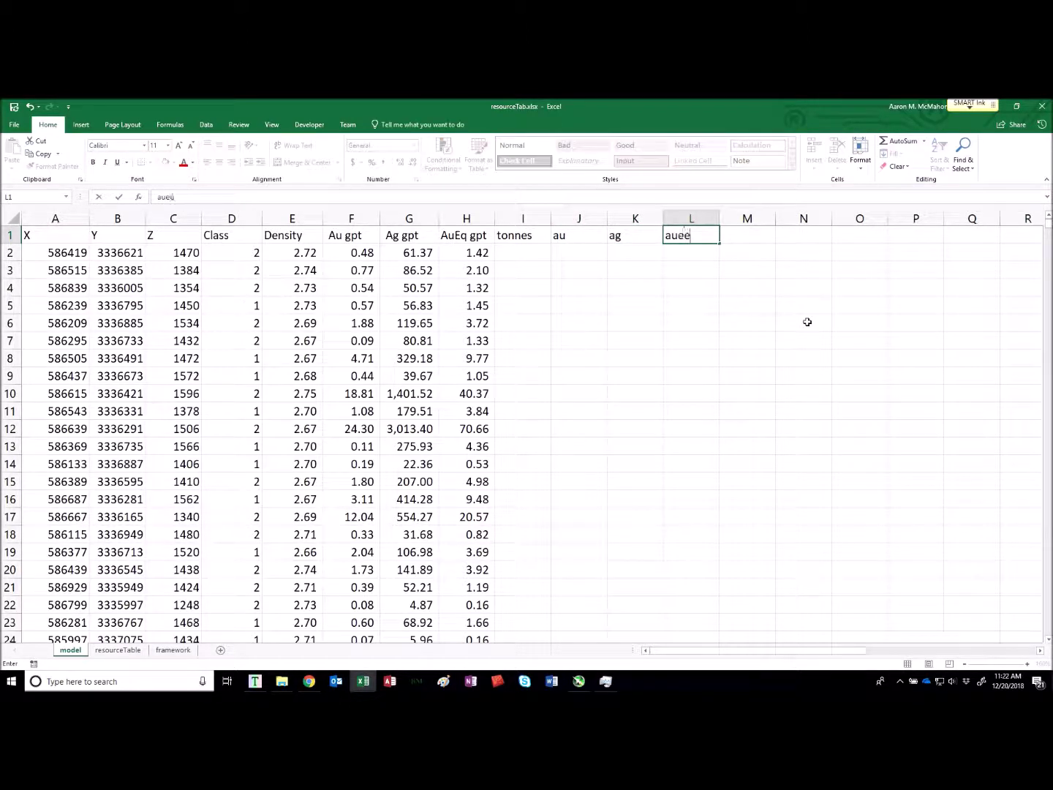
type("q")
key("Return")
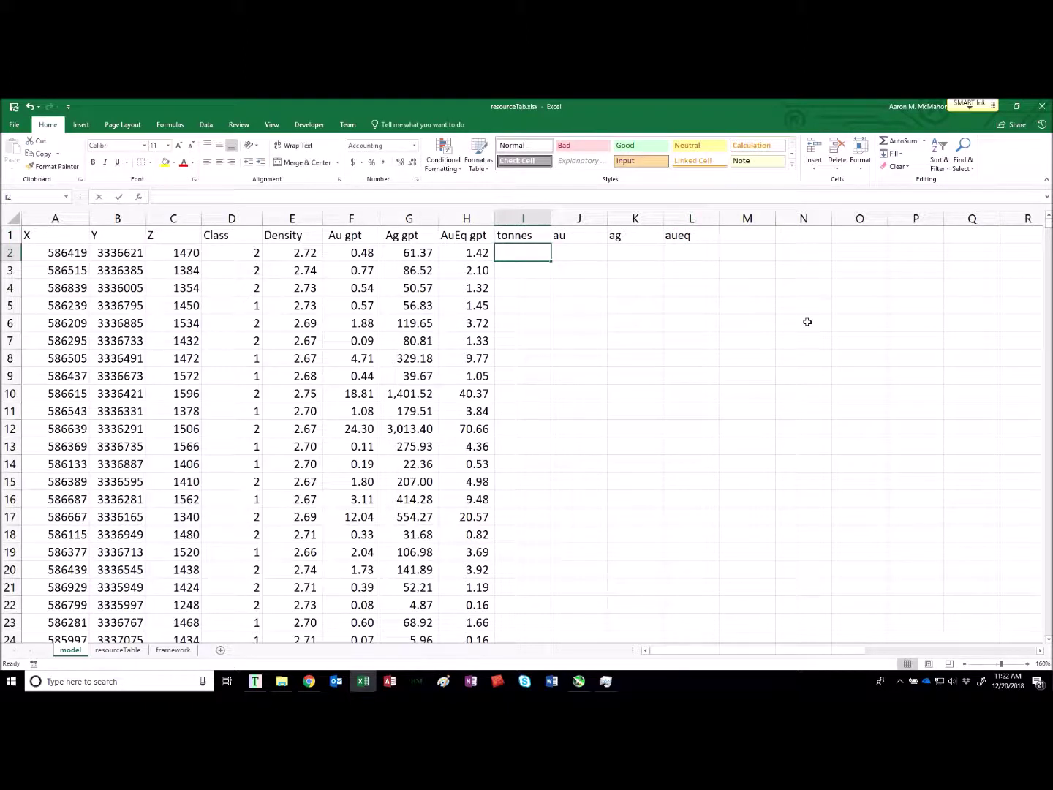
- Calculate the first block's tonnes in I2 from block volume and density with =5*5*5*E2
type("=5*")
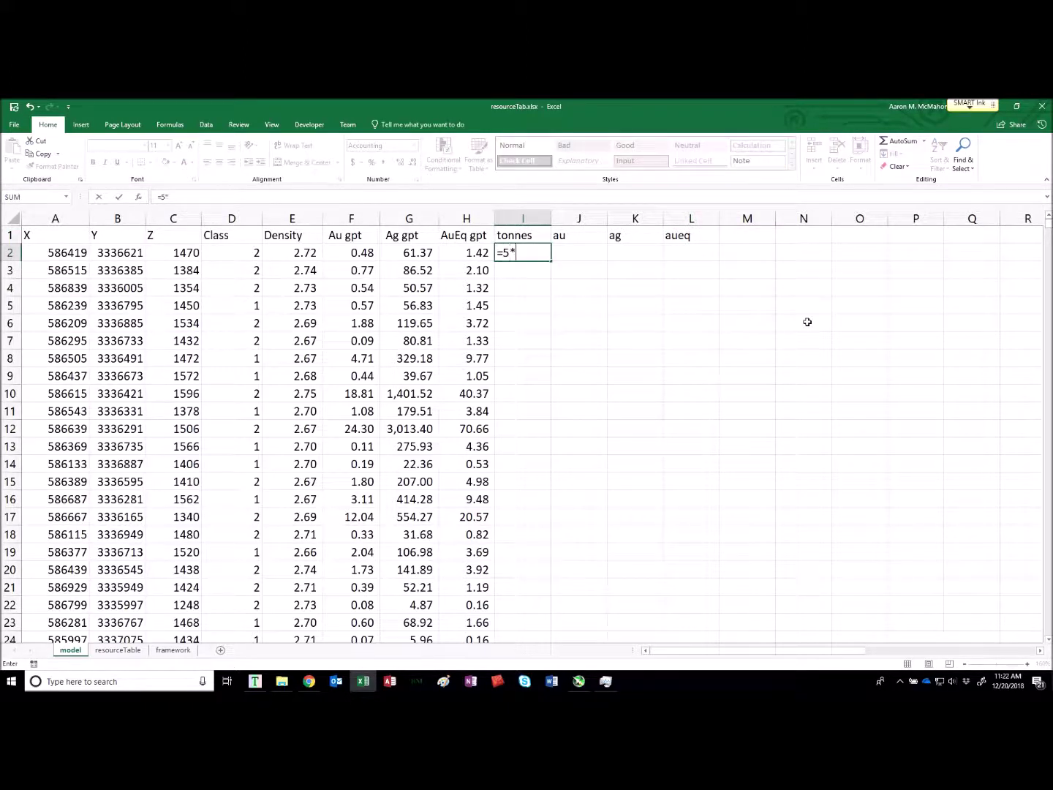
type("5*5*")
left_click(303, 256)
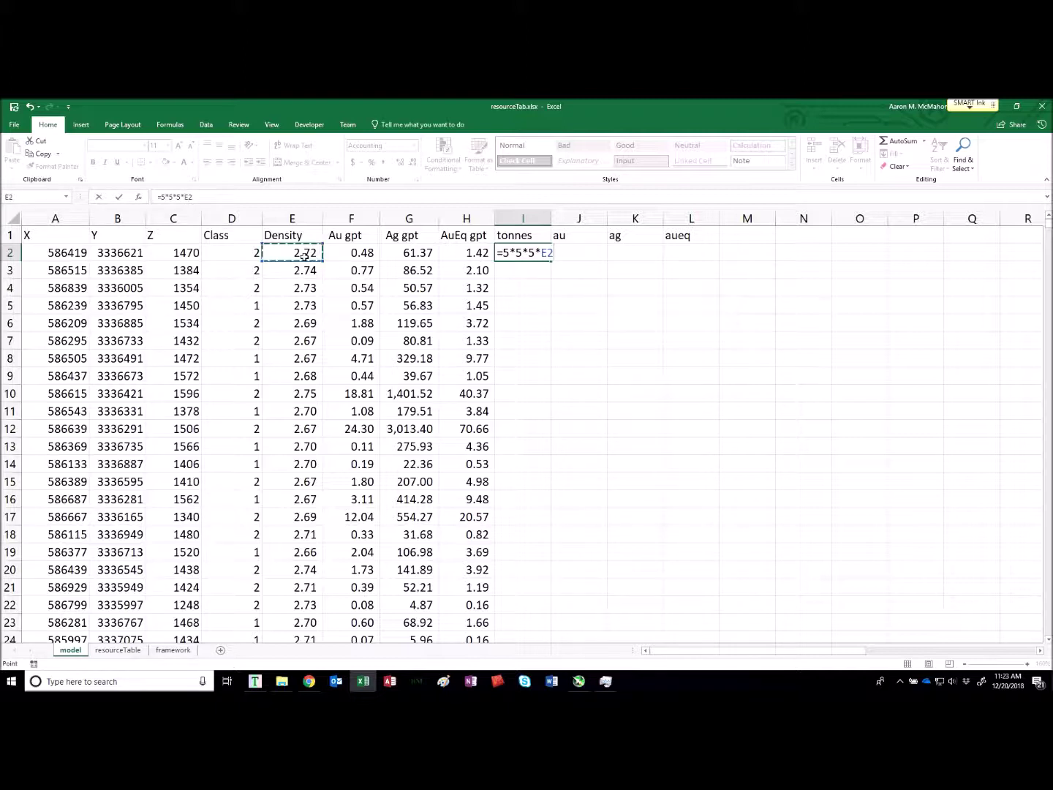
key("Return")
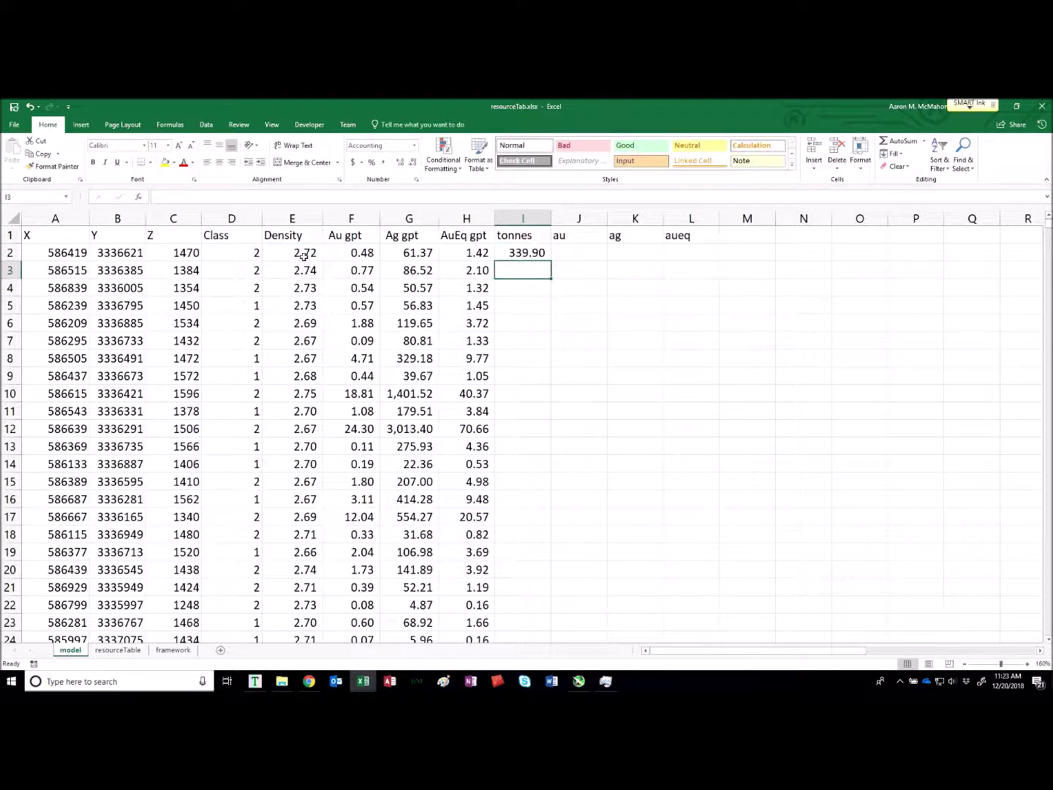
- Calculate the first block's contained gold in J2 with =F2*$I2, keeping the tonnes column fixed
left_click(586, 253)
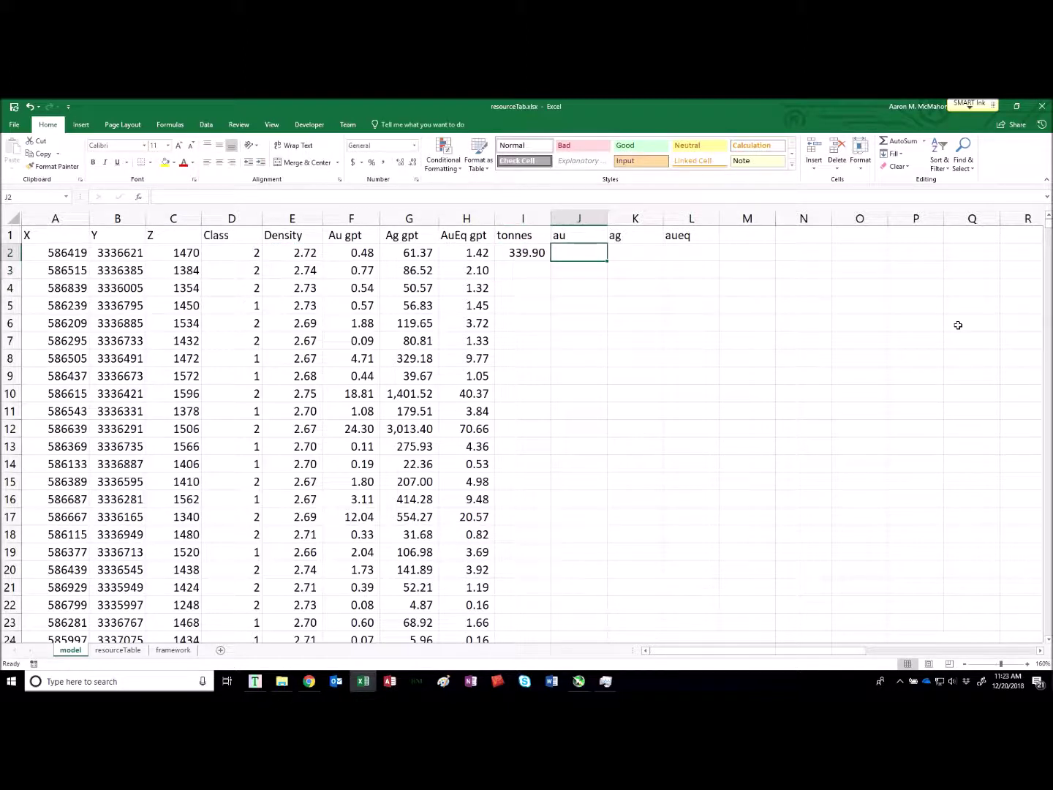
type("=")
left_click(349, 255)
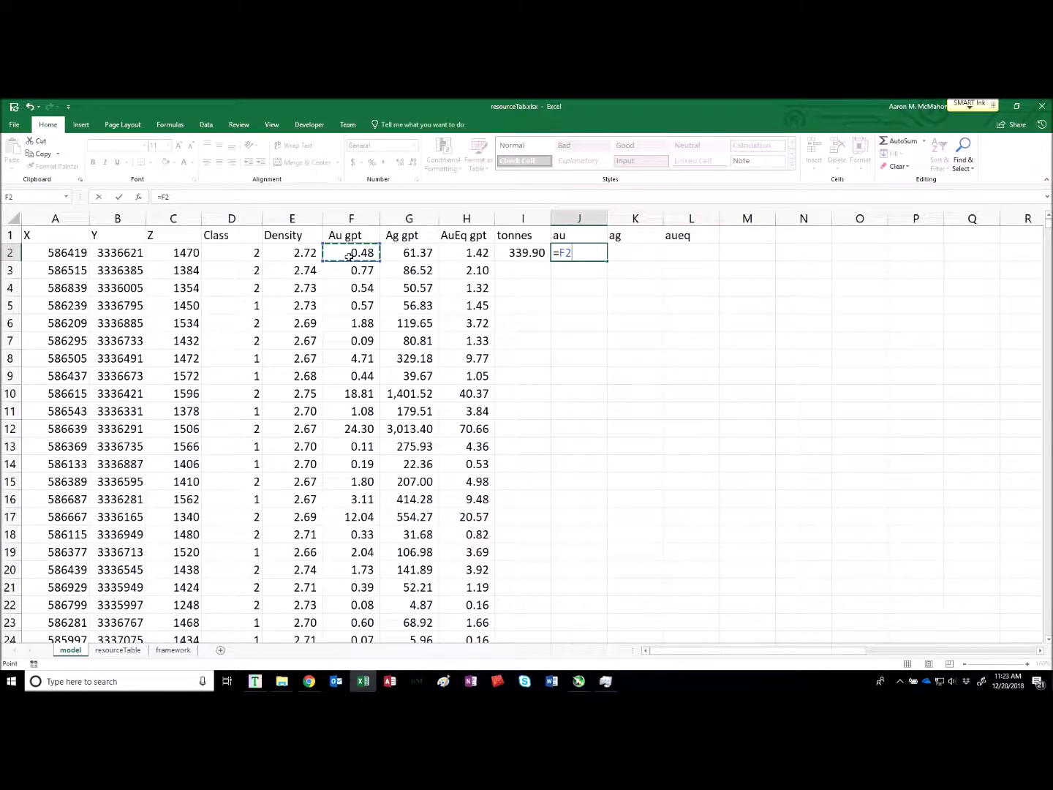
type("*")
left_click(507, 253)
key("F4")
key("F4")
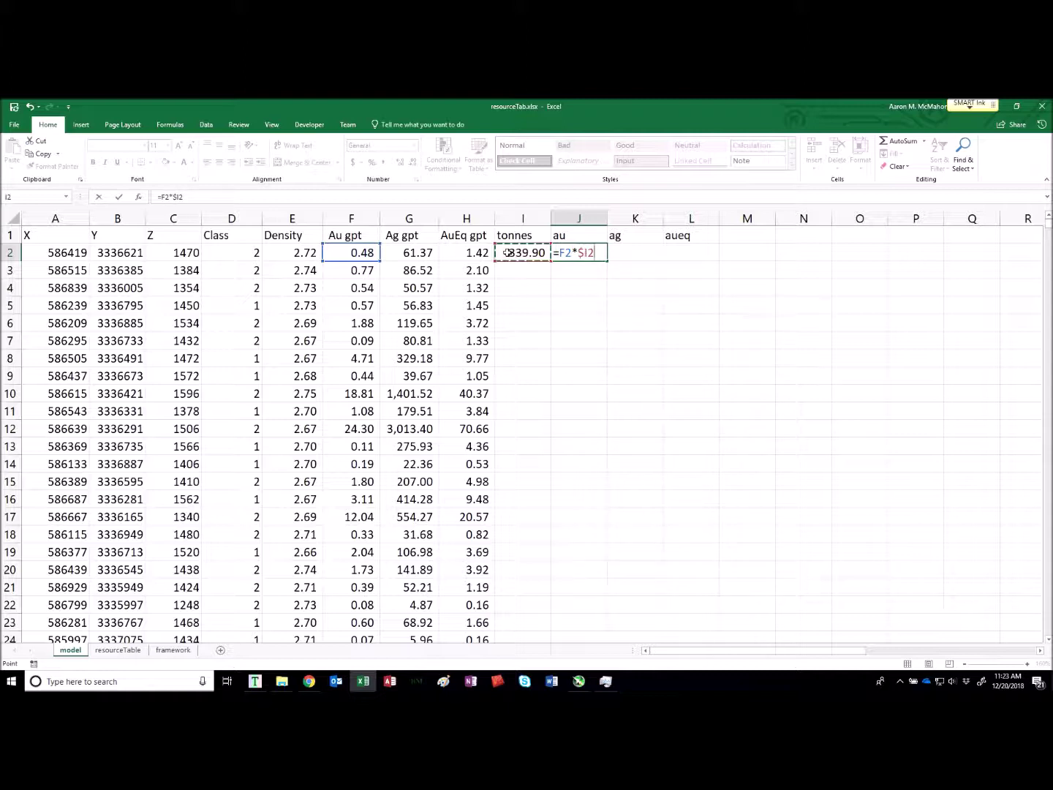
key("Return")
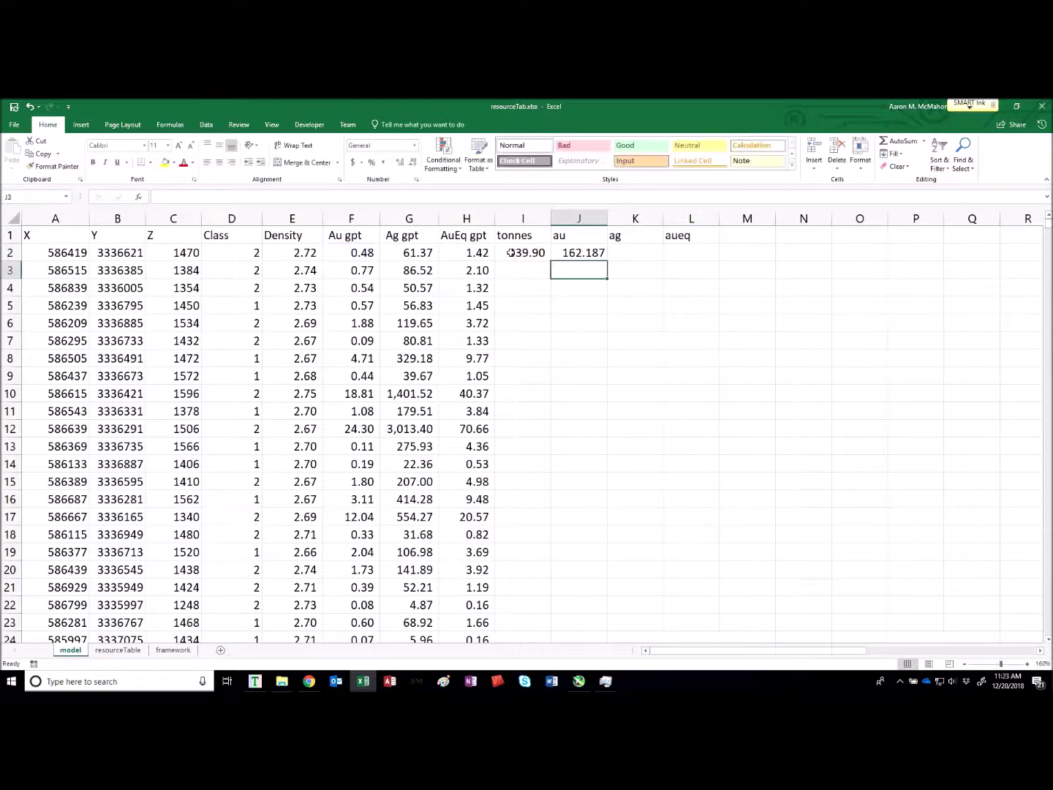
- Fill the contained gold formula from J2 across the ag and aueq columns to L2
left_click(576, 253)
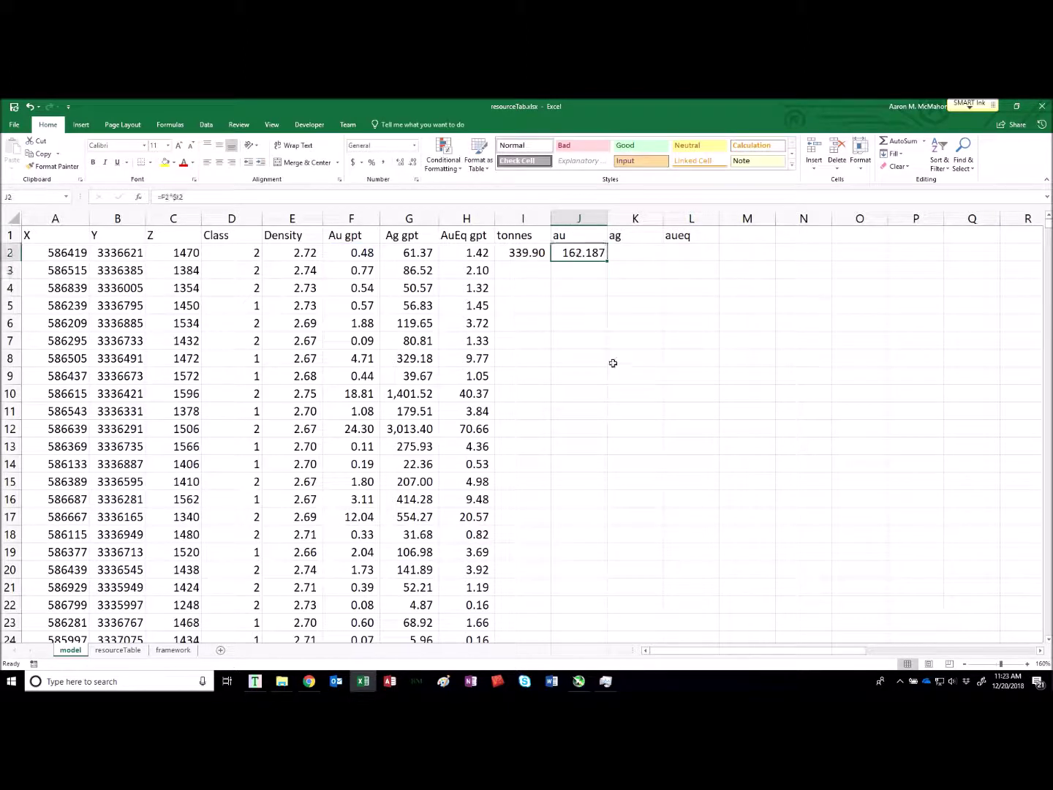
left_click(675, 251, "shift")
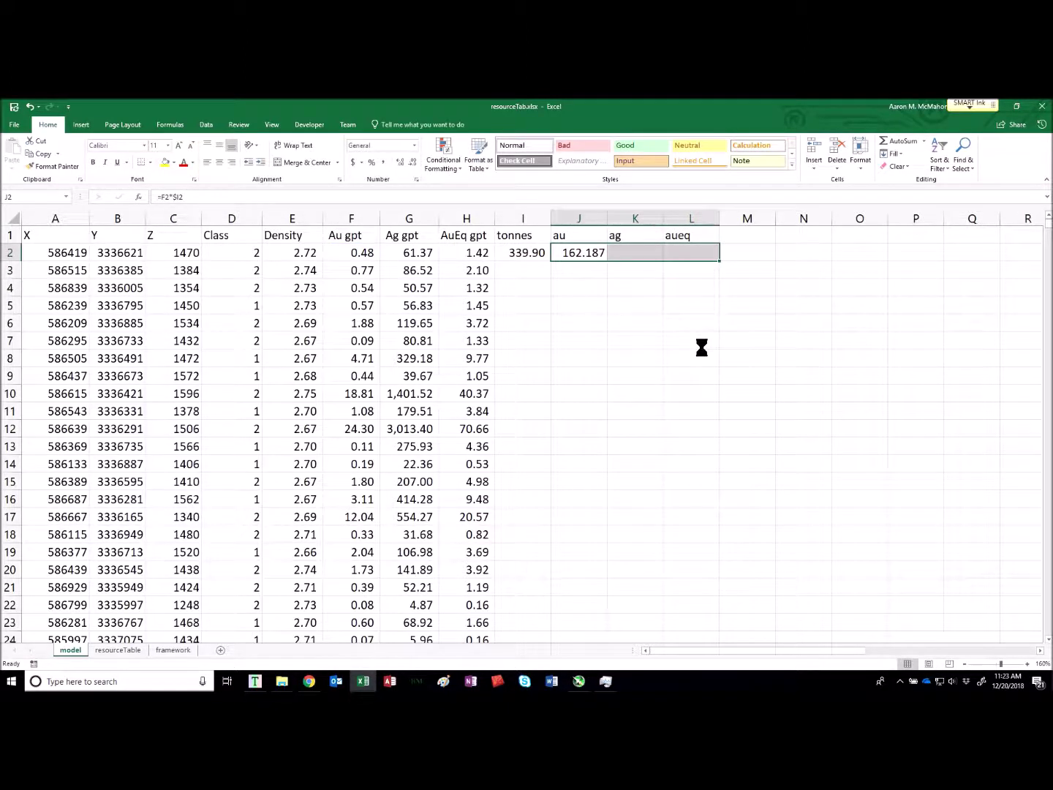
key("ctrl+r")
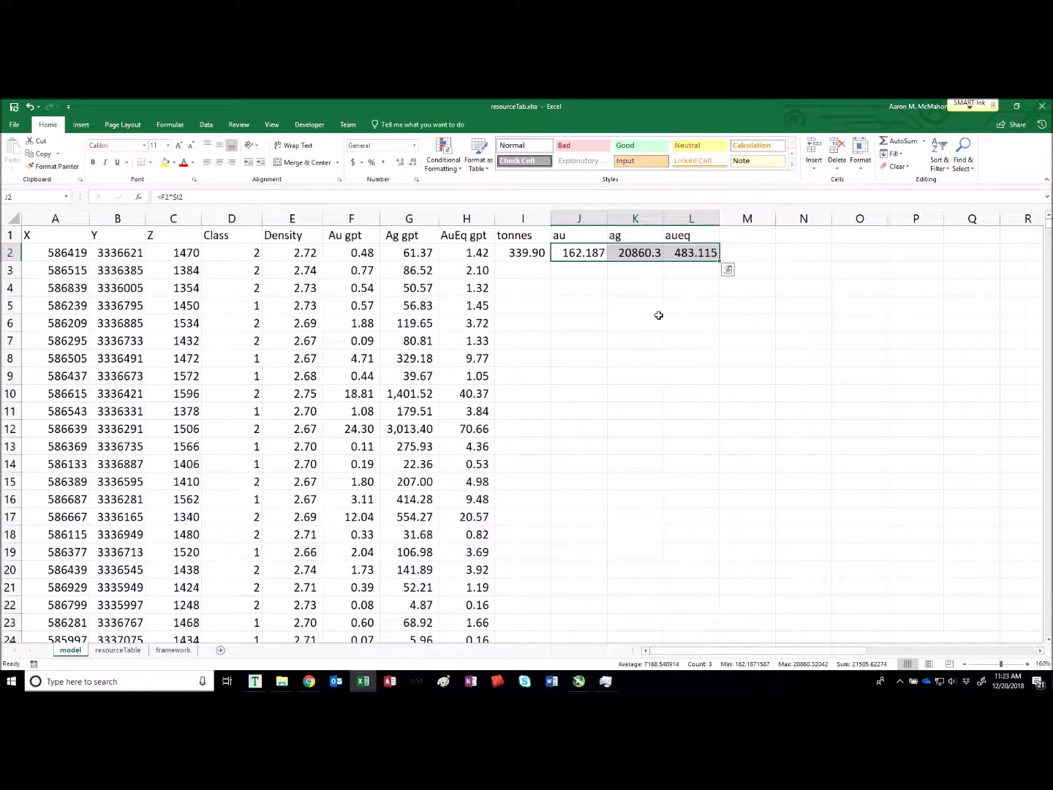
- Compare the au, ag and aueq headers with the grade columns and check the cell references in the filled formulas
left_click(578, 233)
left_click_drag(578, 233, 684, 241)
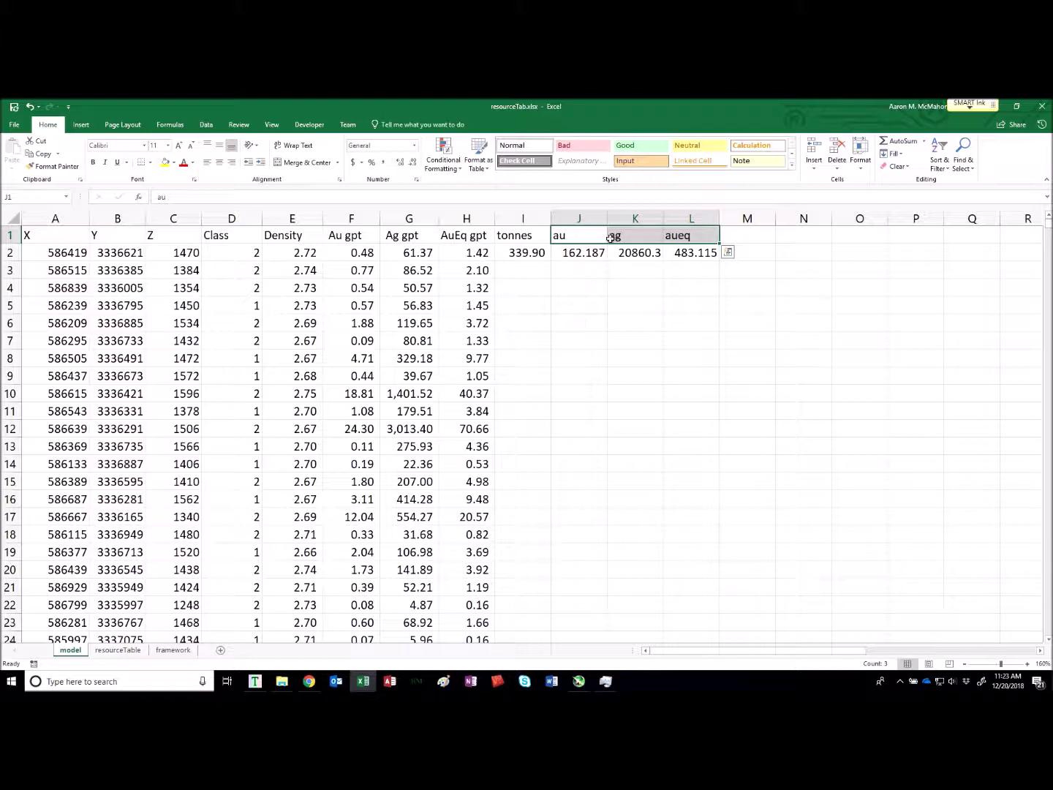
left_click_drag(344, 234, 467, 235)
left_click(585, 253)
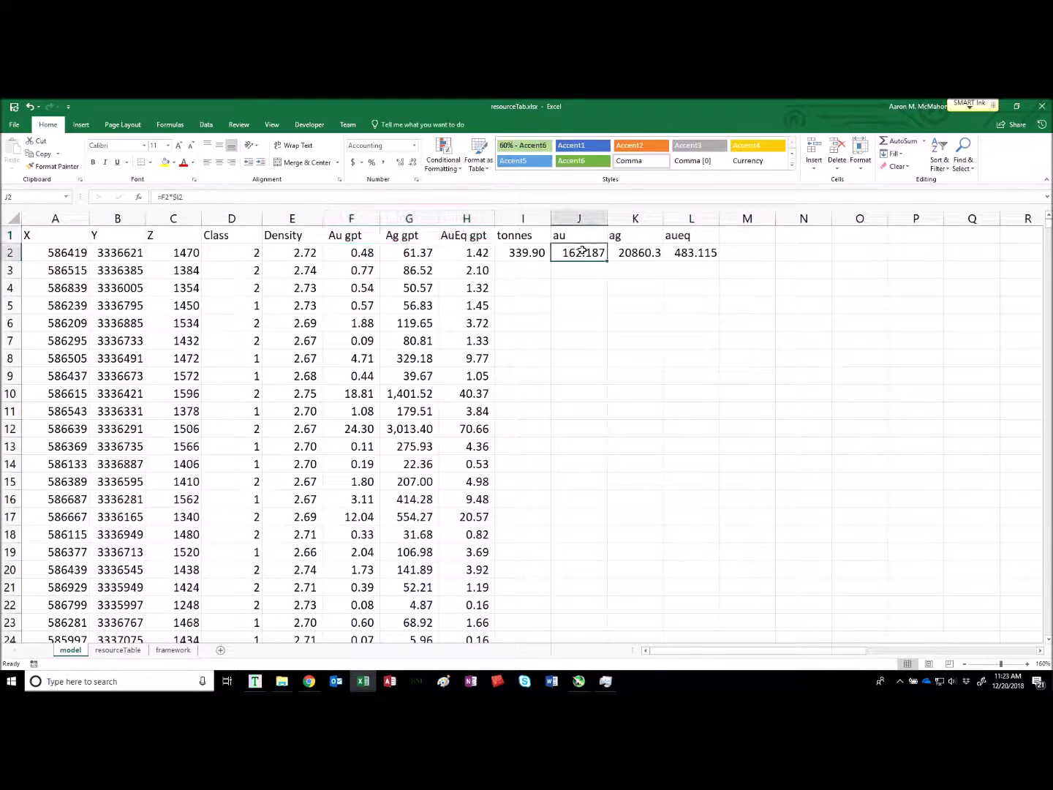
double_click(629, 254)
key("Tab")
key("F2")
key("Escape")
- Fill the tonnes, au, ag and aueq formulas in I2:L2 down through all block rows
left_click(658, 377)
left_click_drag(512, 252, 716, 257)
double_click(719, 263)
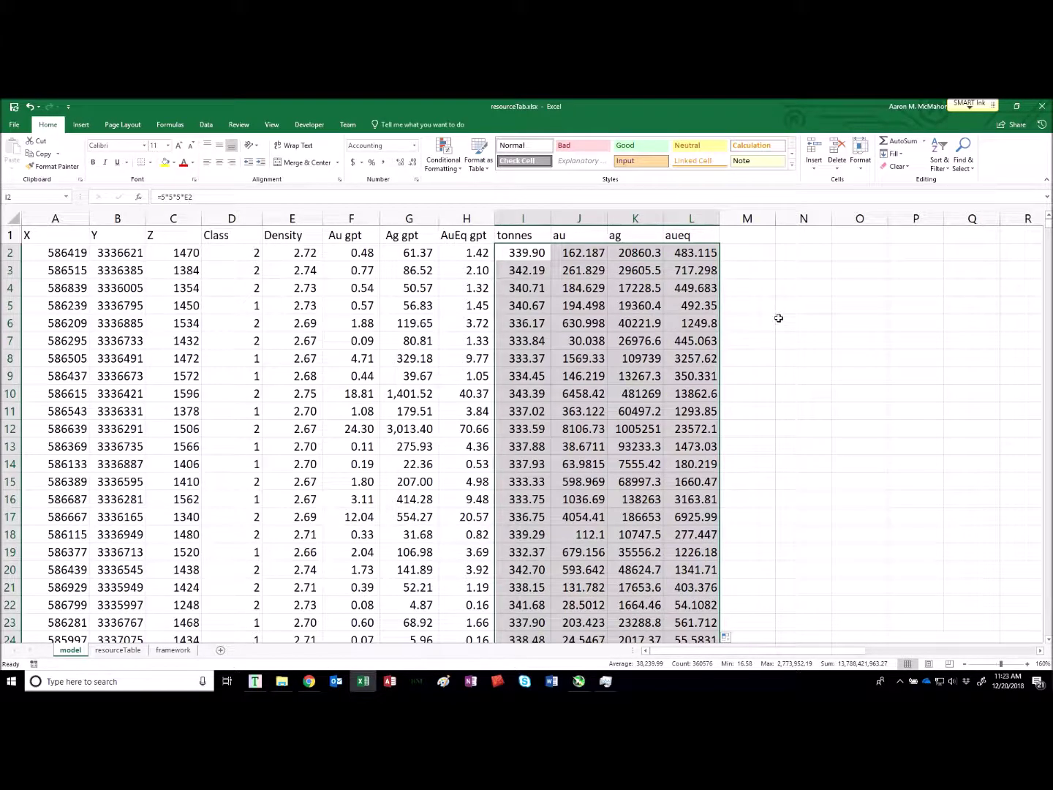
- Insert 29 blank rows above the header row of the model sheet
left_click(11, 234)
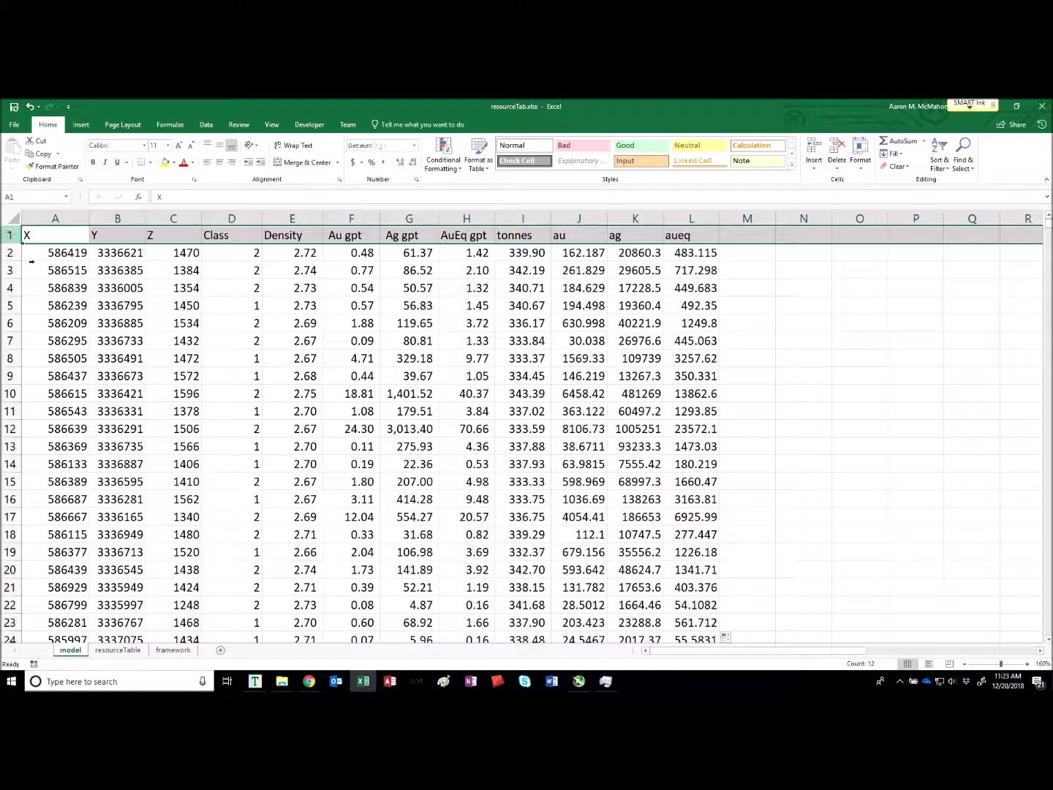
scroll(120, 341, "down", 7)
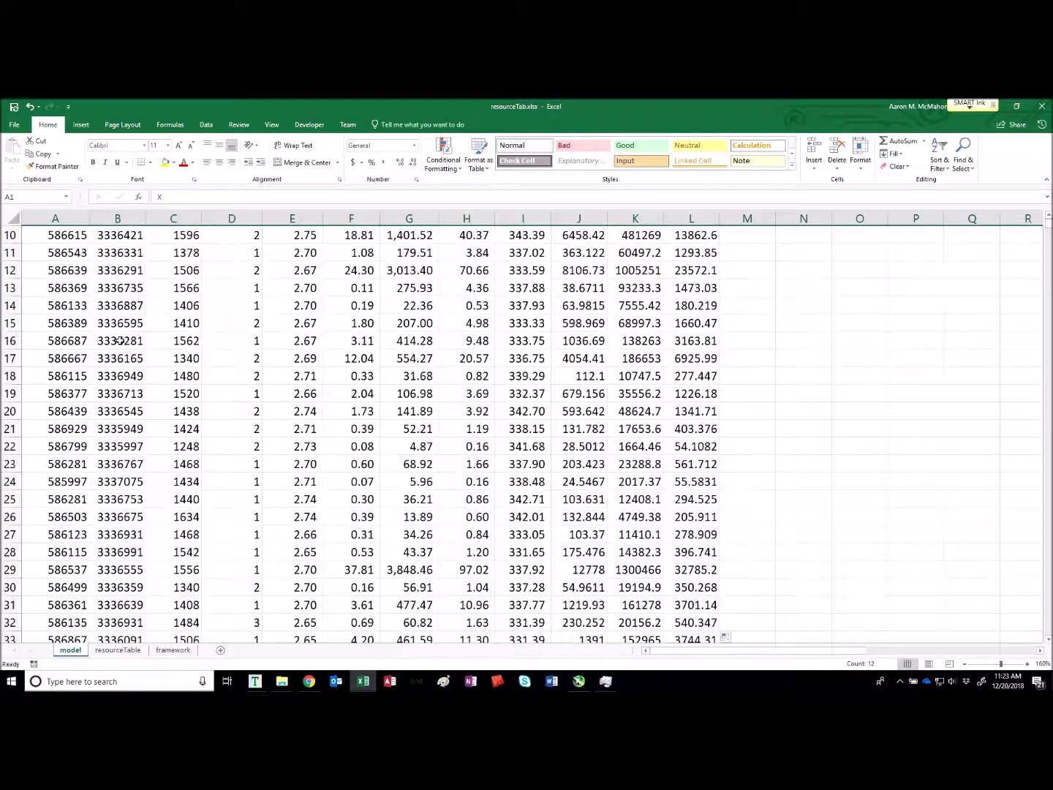
left_click(15, 360, "shift")
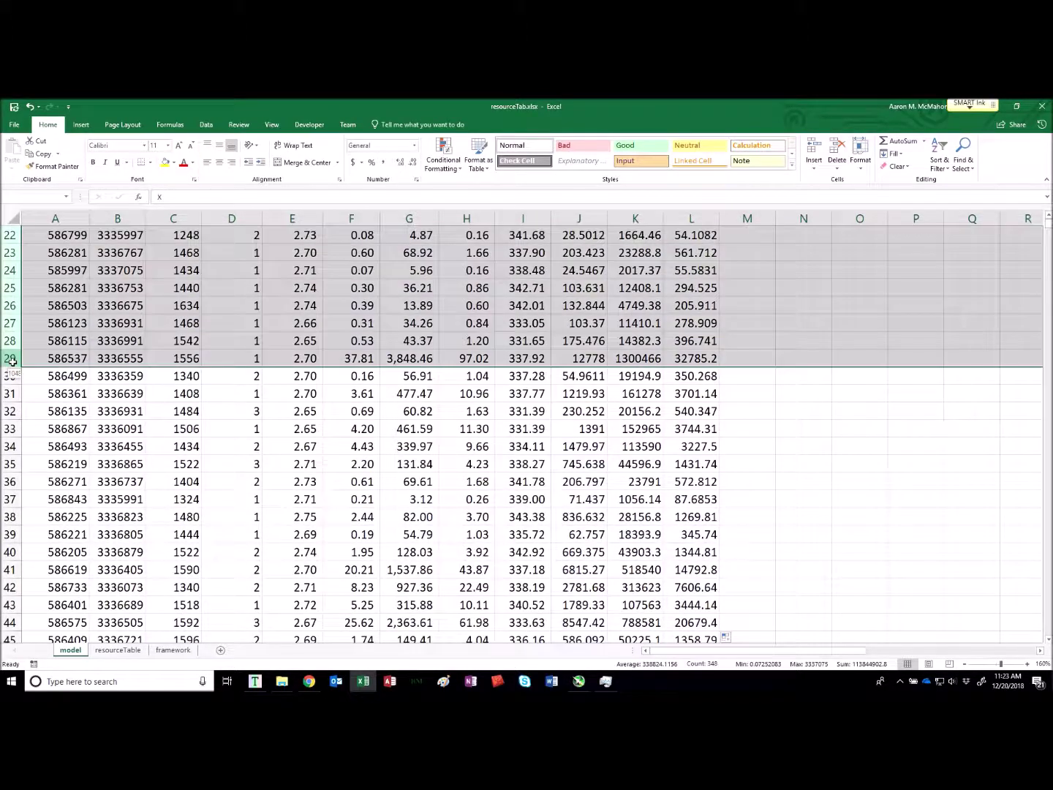
right_click(13, 360)
left_click(39, 436)
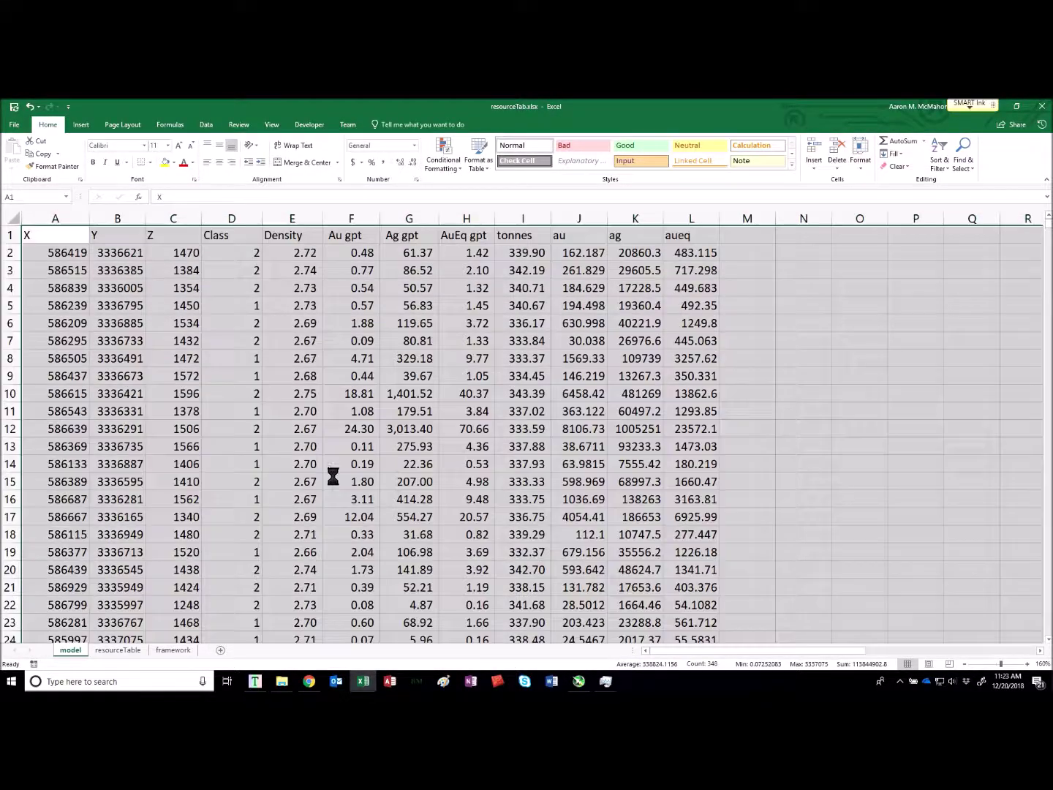
scroll(232, 383, "down", 3)
scroll(232, 383, "down", 3)
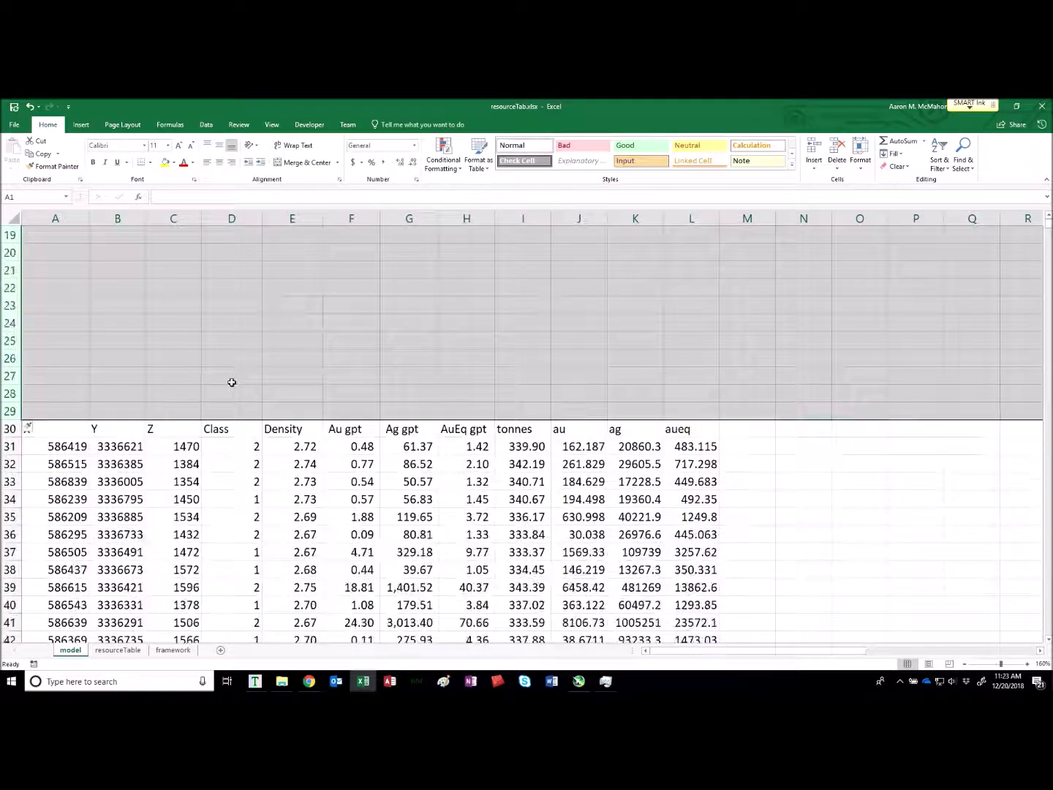
- Format the block model data in A30:L90174 as a table with headers, using the first light table style
left_click(221, 442)
left_click(29, 428)
key("ctrl+shift+Right")
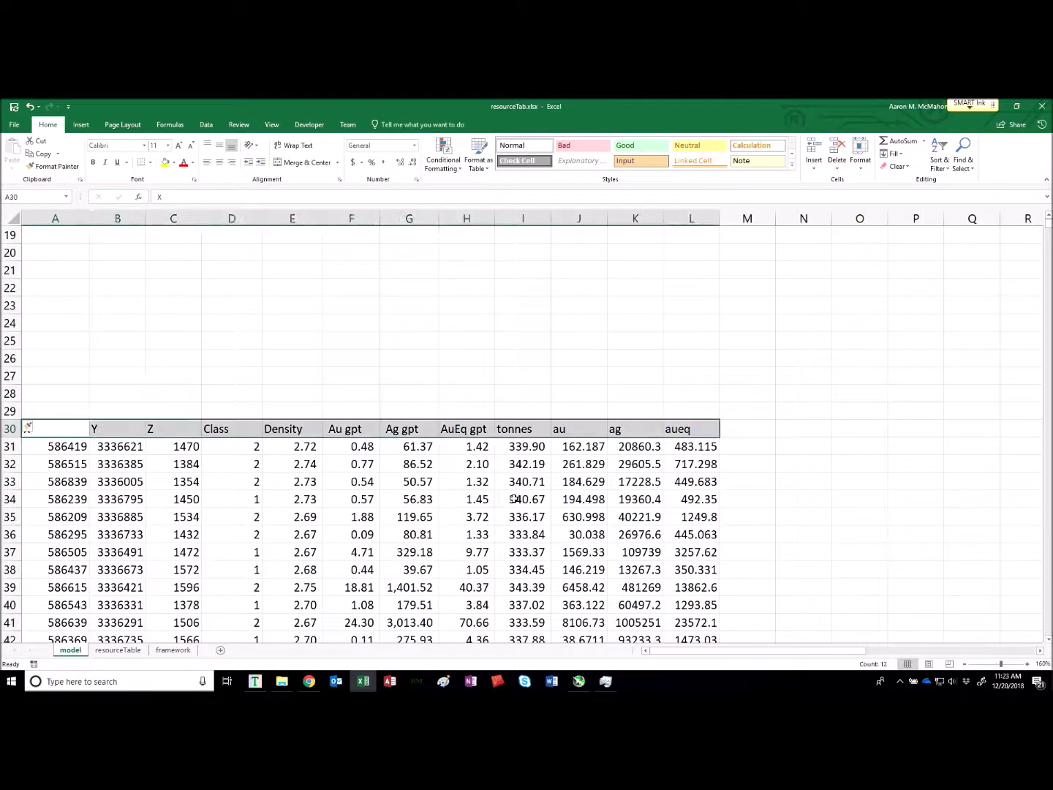
key("ctrl+shift+Down")
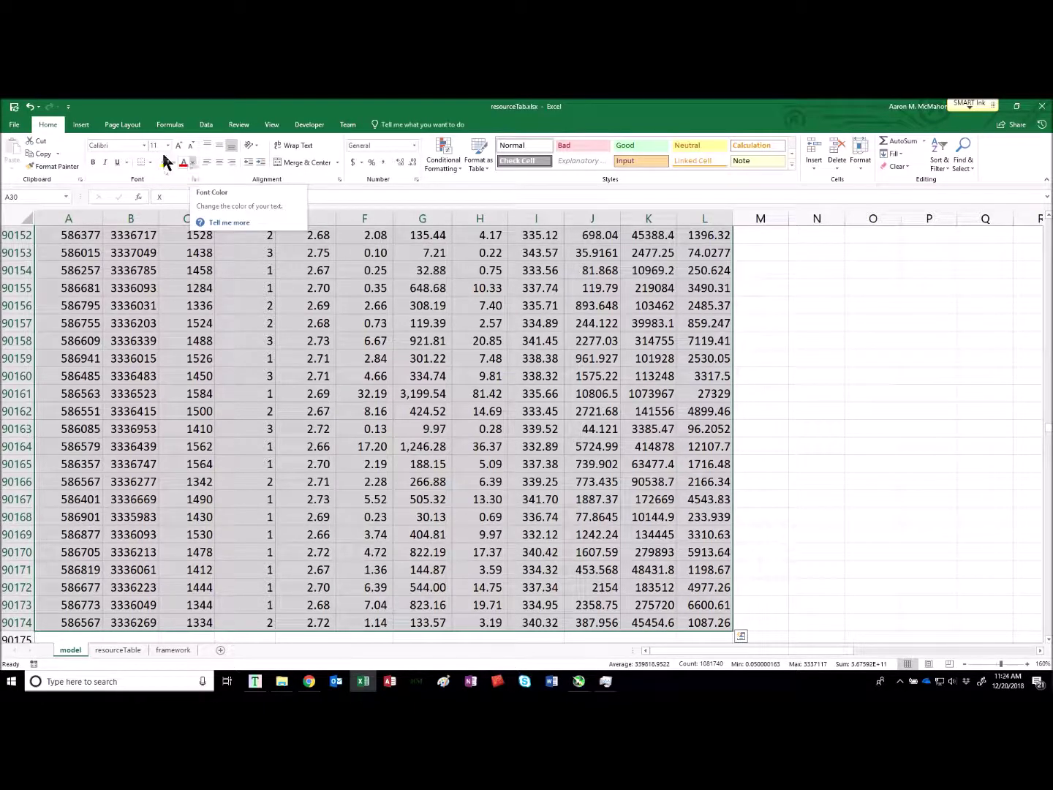
left_click(477, 162)
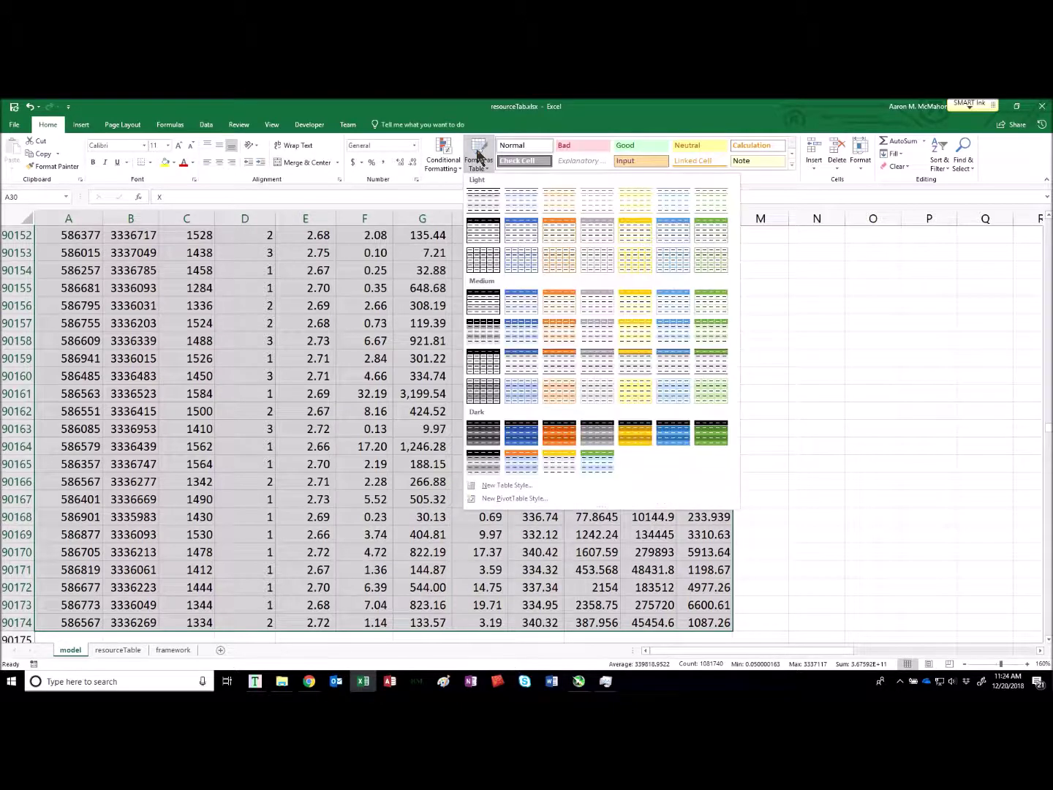
left_click(482, 199)
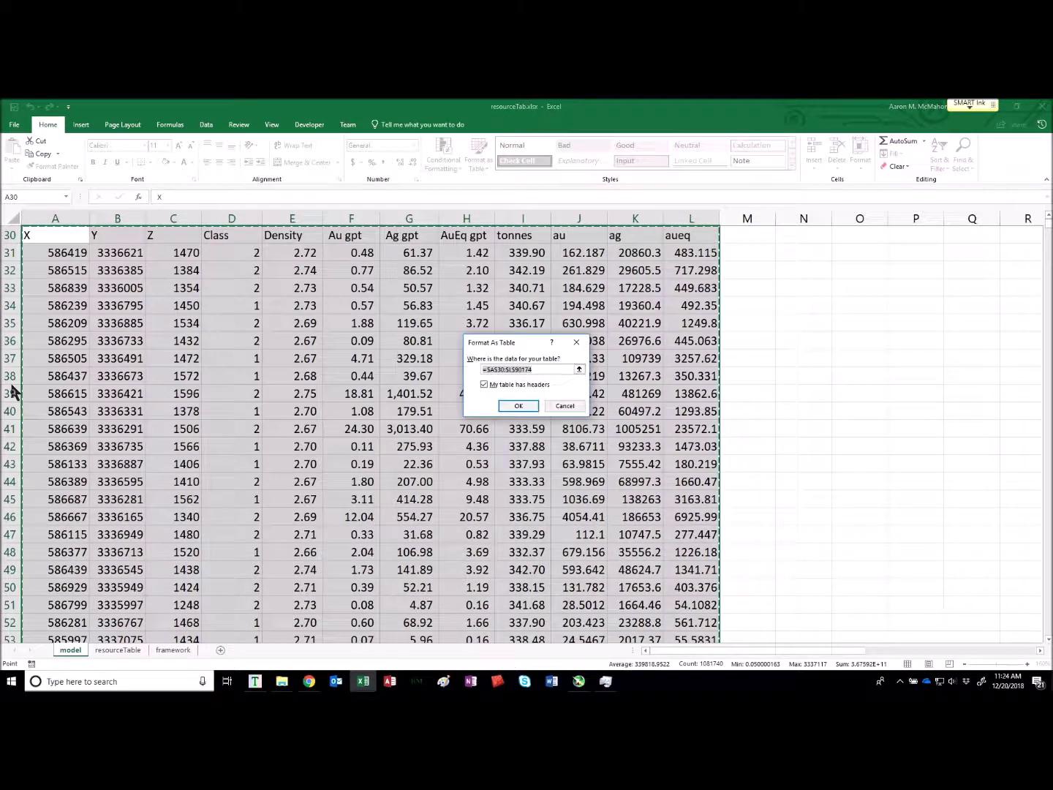
left_click(517, 406)
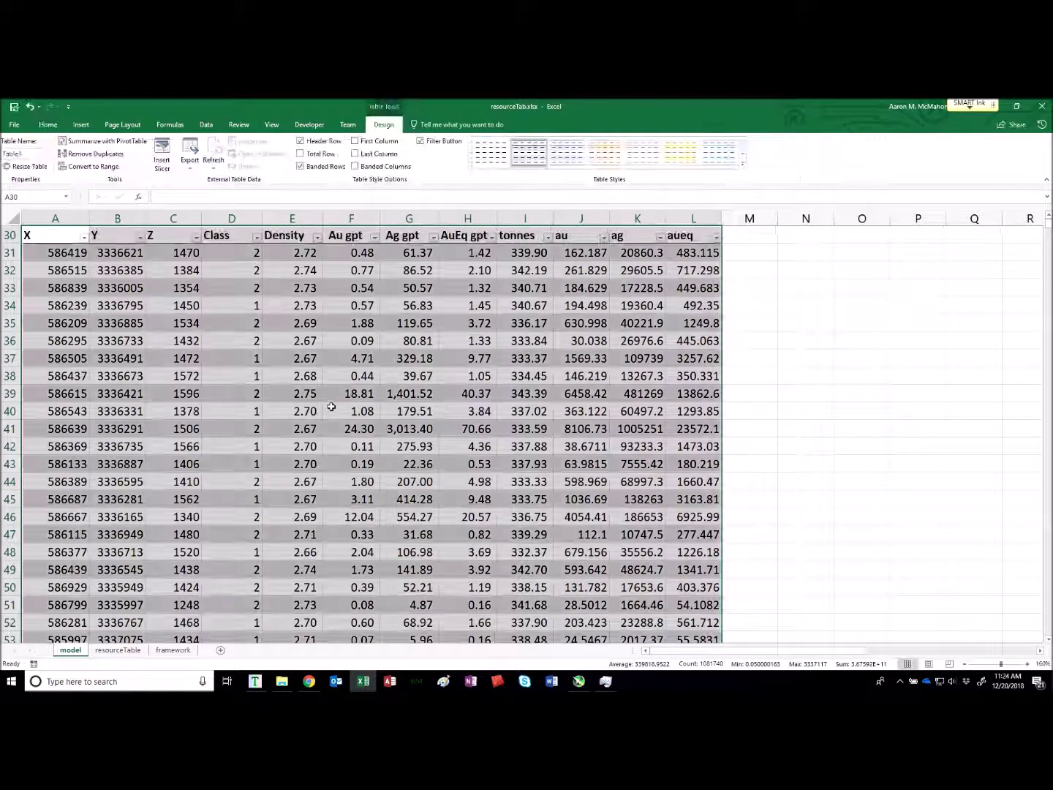
- Copy the resource table with its title and cut-off note (A2:E7) from the resourceTable sheet to A1 of the model sheet
scroll(378, 351, "up", 2)
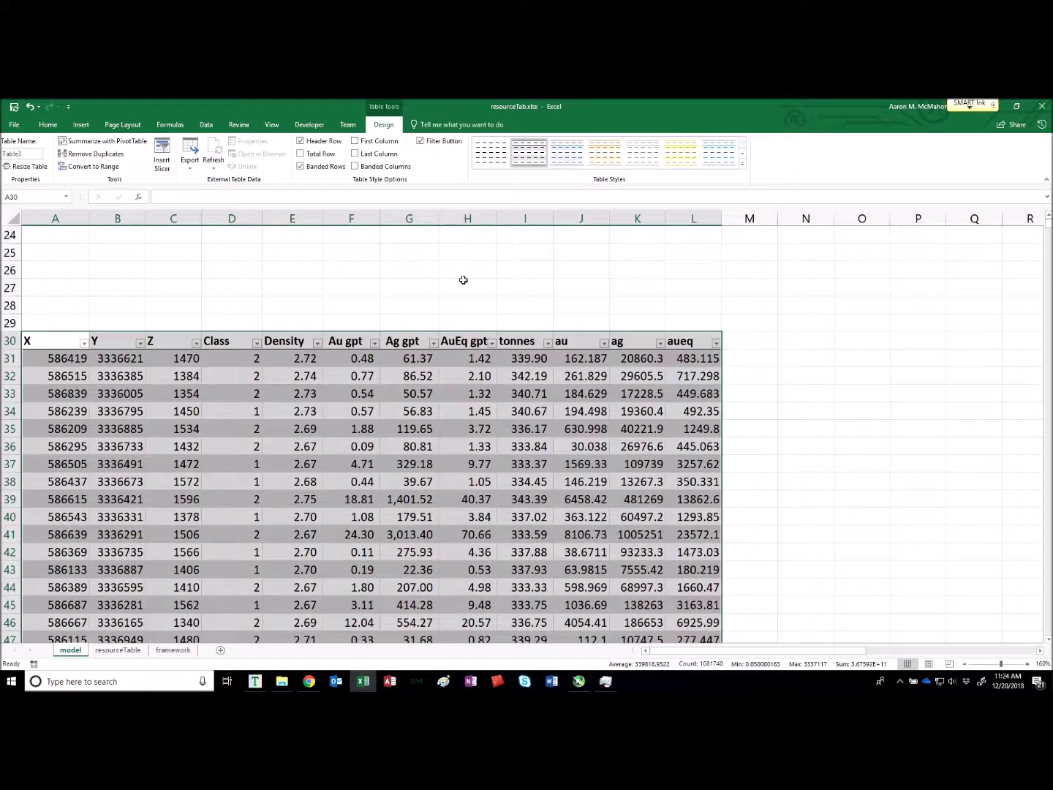
left_click(472, 272)
scroll(219, 253, "up", 8)
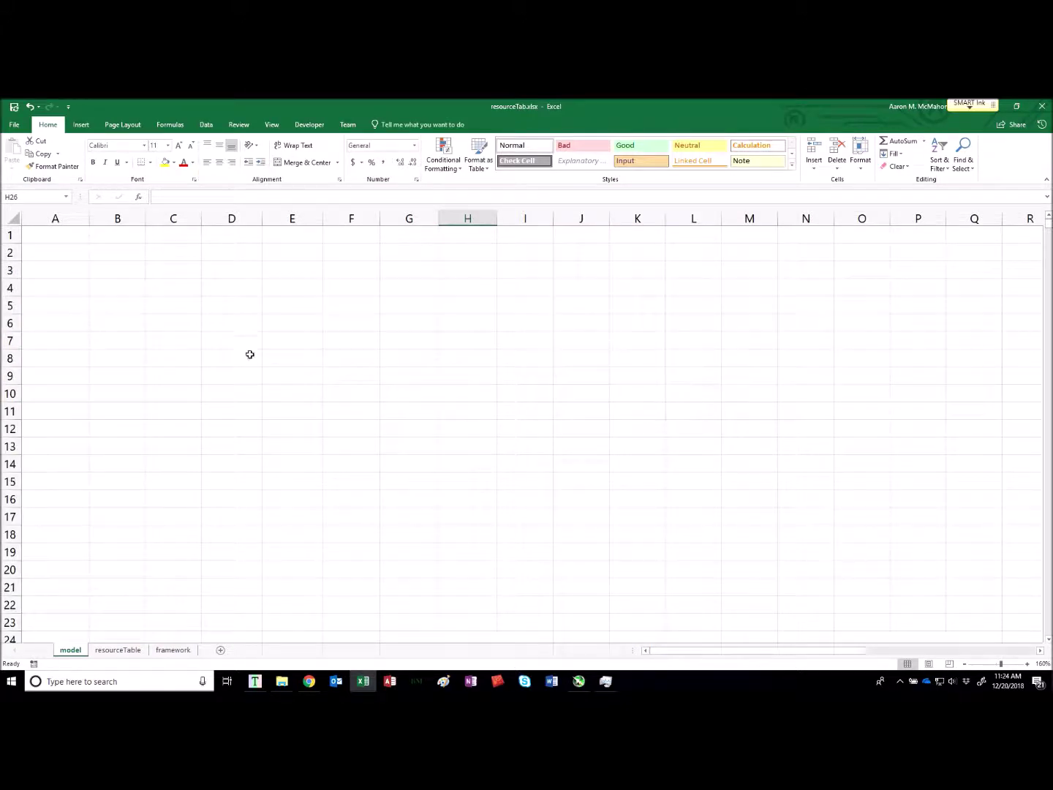
left_click(121, 651)
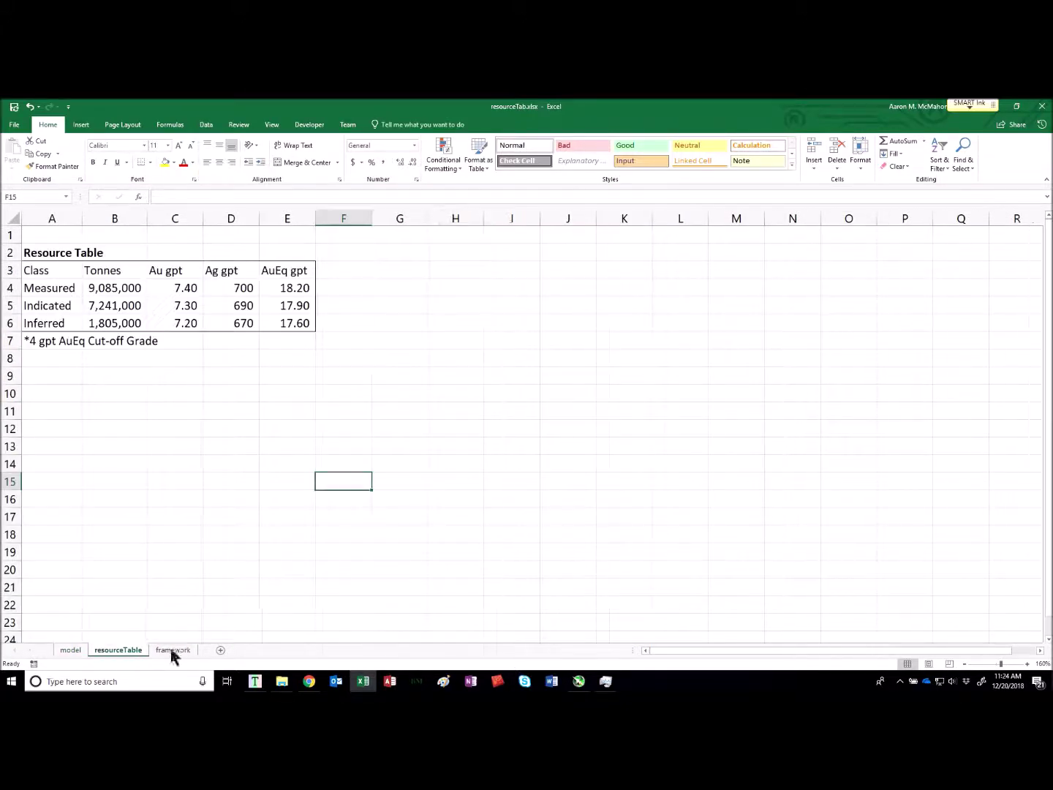
left_click(33, 254)
left_click_drag(34, 254, 289, 341)
key("ctrl+c")
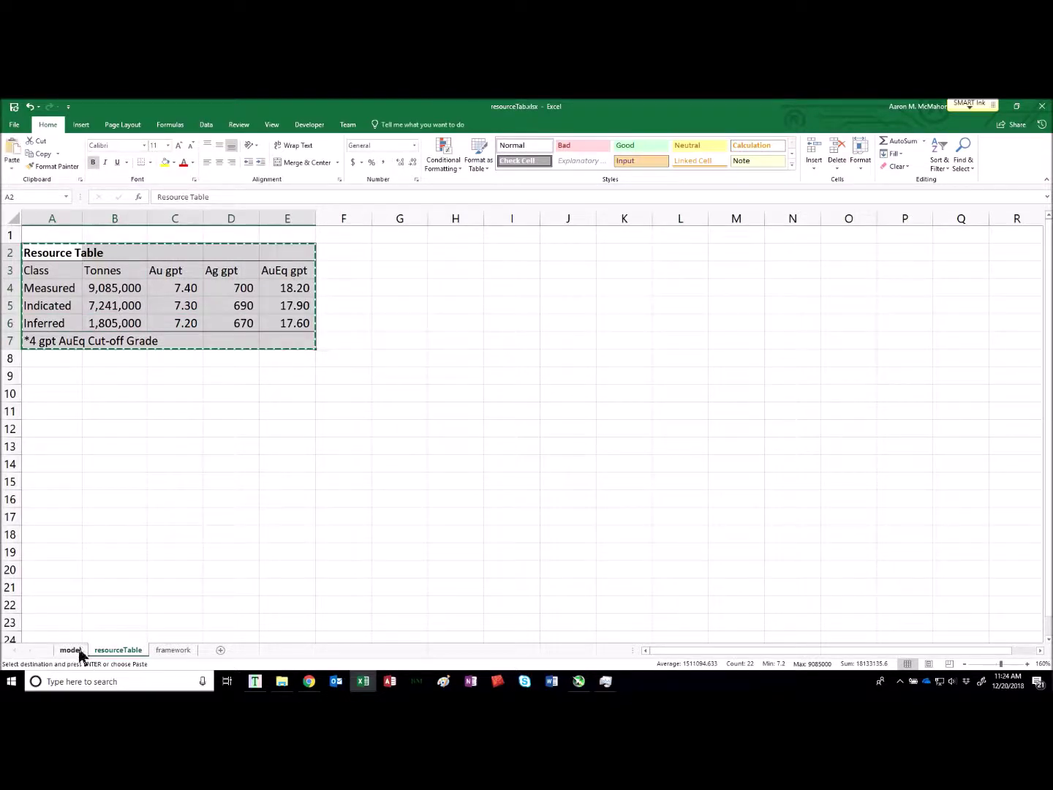
left_click(71, 650)
left_click(66, 237)
key("ctrl+v")
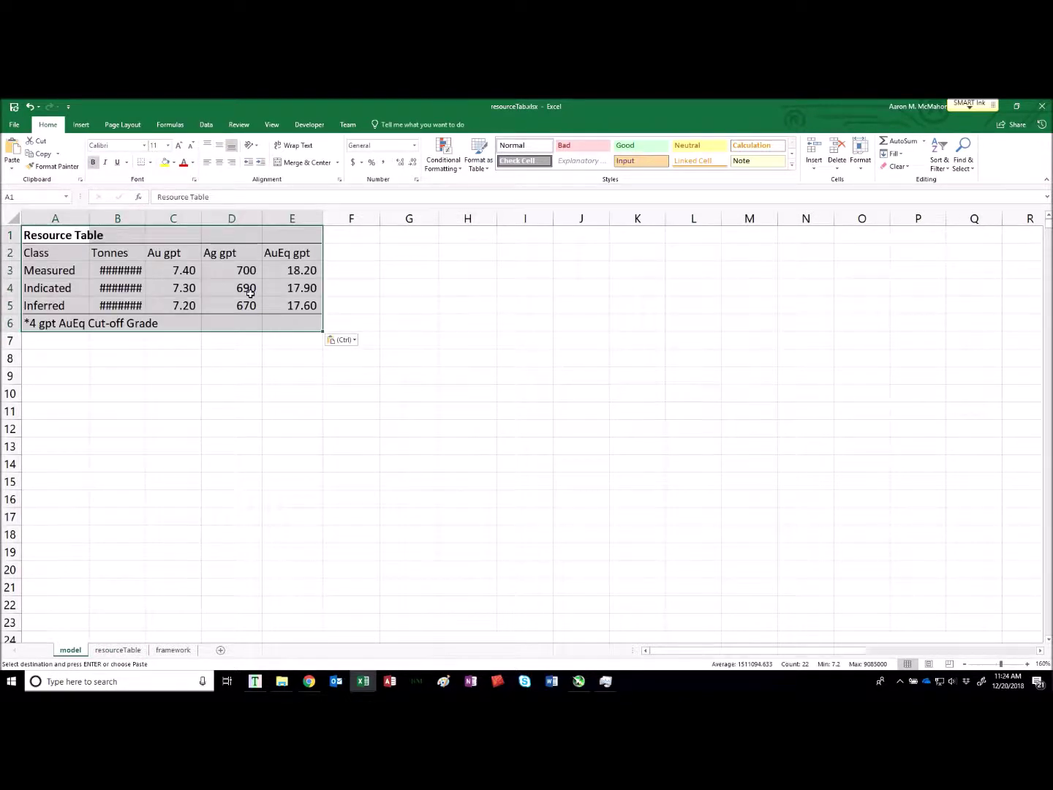
- Format the tonnes in B3:B5 with thousands separators and no decimals
left_click_drag(121, 269, 123, 307)
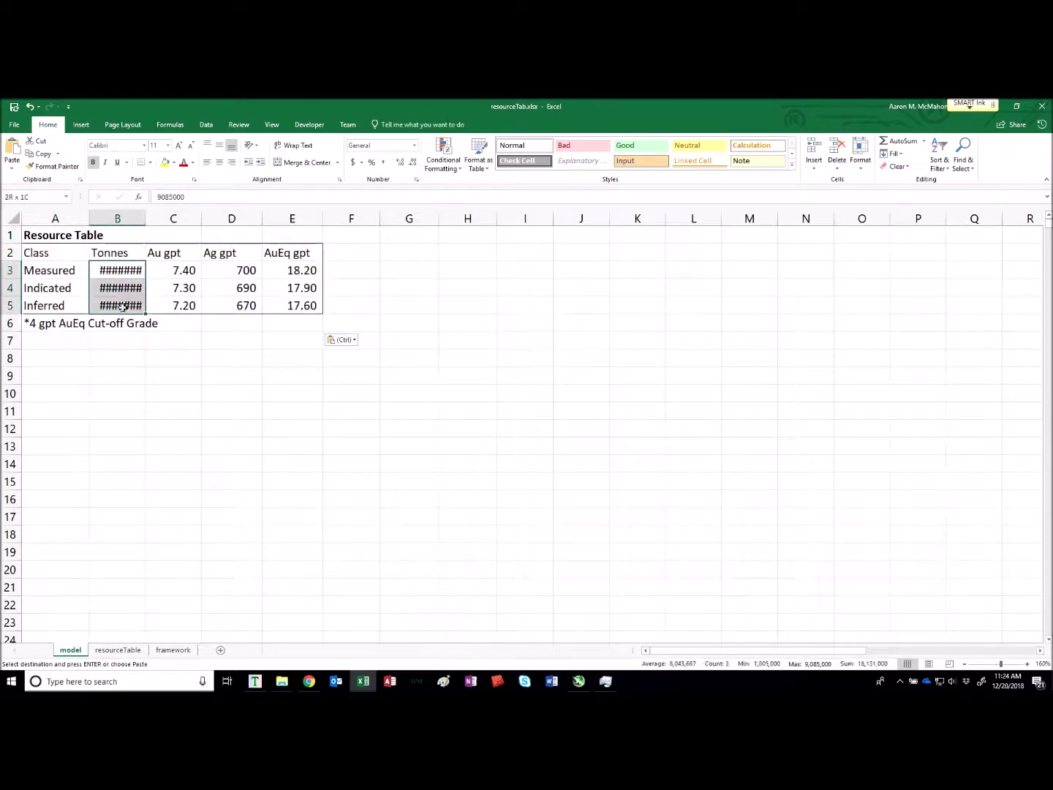
left_click(385, 161)
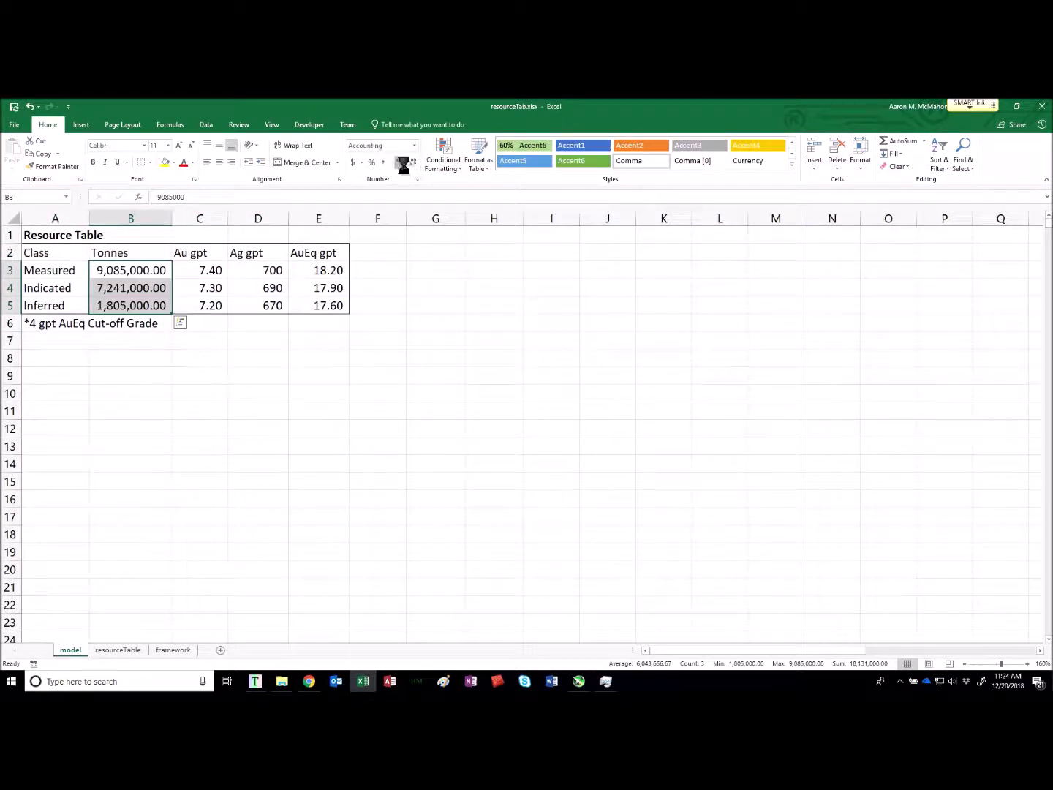
left_click(408, 162)
left_click(407, 161)
- Copy the resource table A1:E6 and paste it as values only at A8 and again at A15
left_click_drag(44, 235, 313, 323)
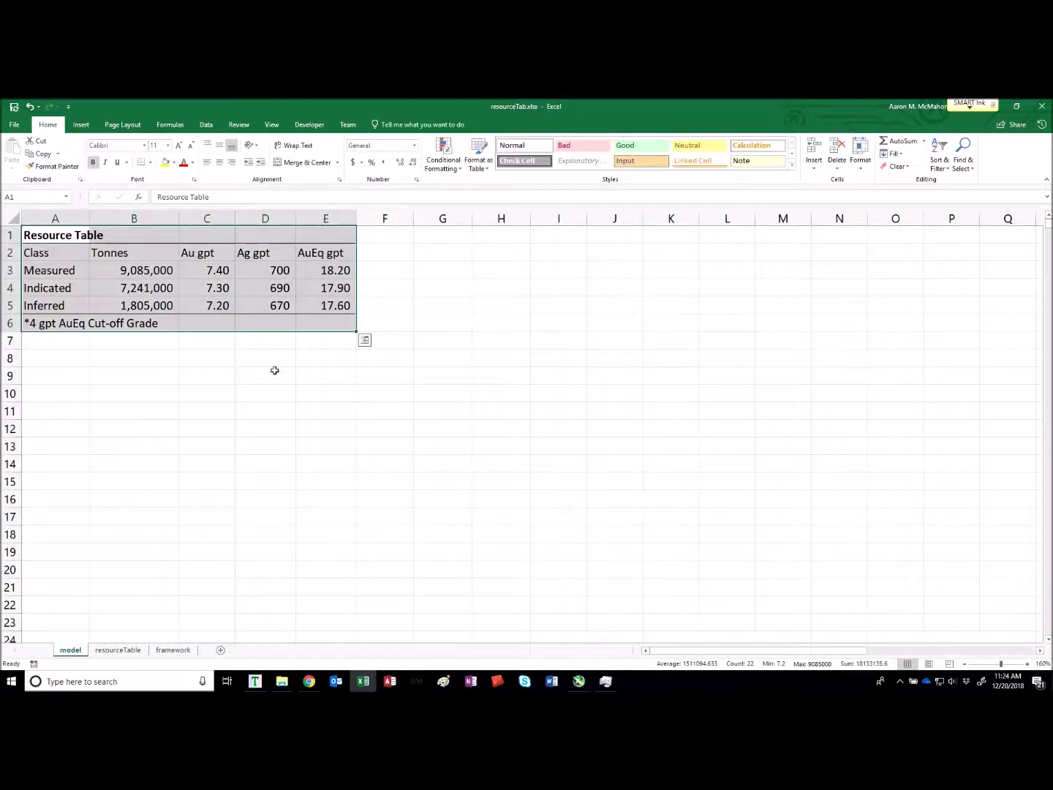
key("ctrl+c")
left_click(55, 357)
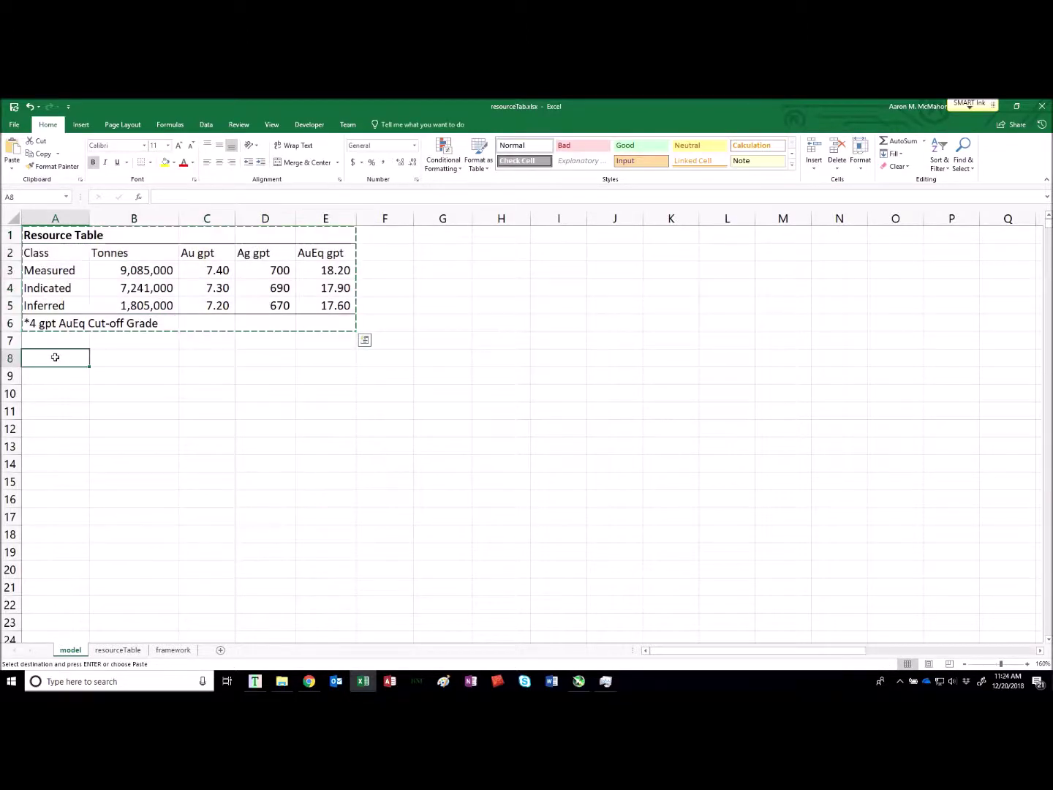
right_click(55, 357)
left_click(94, 399)
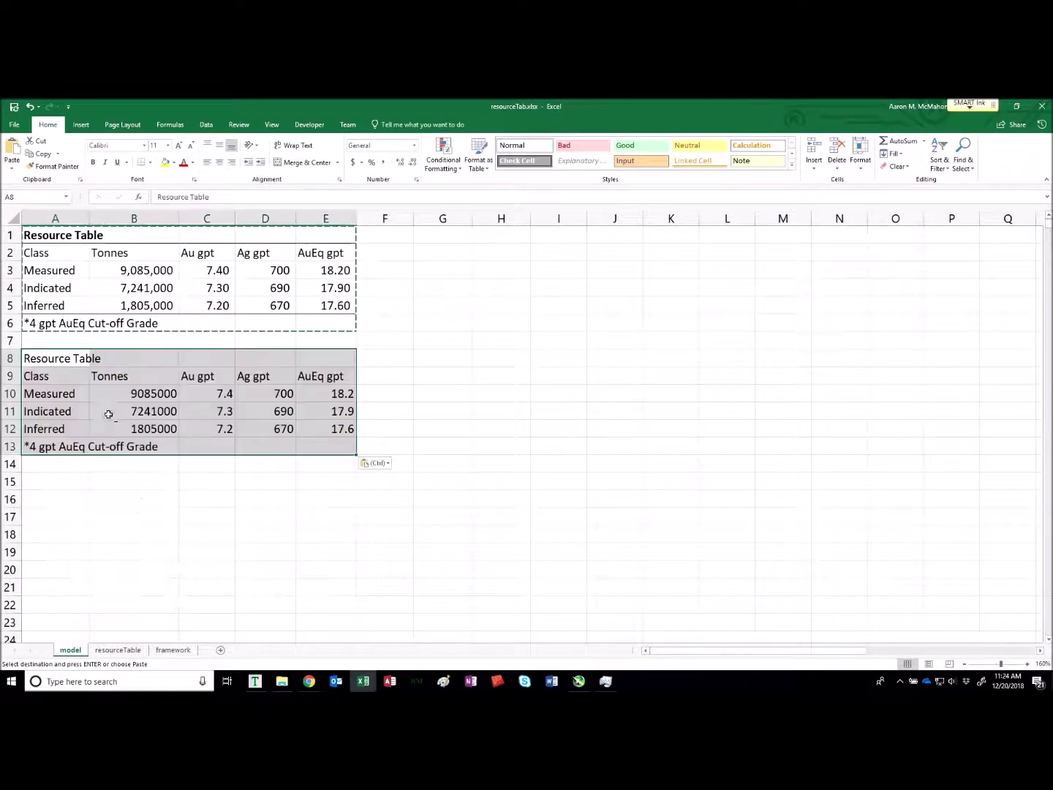
left_click(57, 477)
right_click(56, 477)
left_click(95, 278)
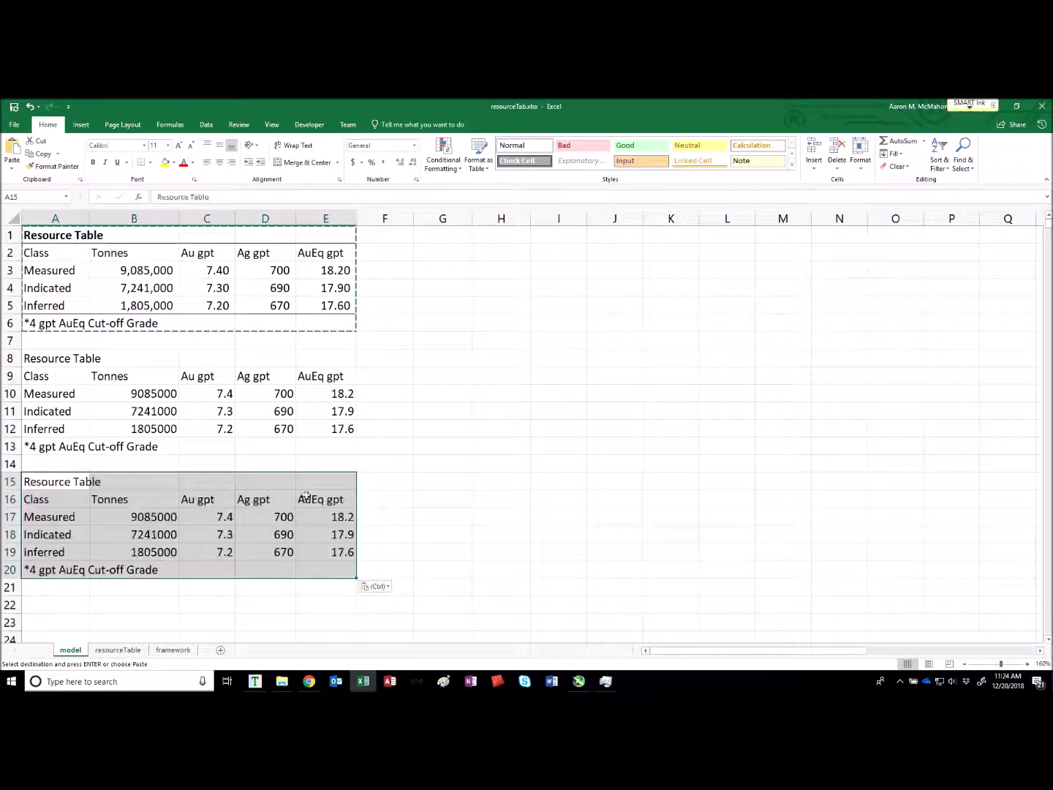
- Clear the tonnes and grade values from both pasted tables, in B10:E12 and B17:E19
left_click_drag(157, 397, 301, 438)
key("Escape")
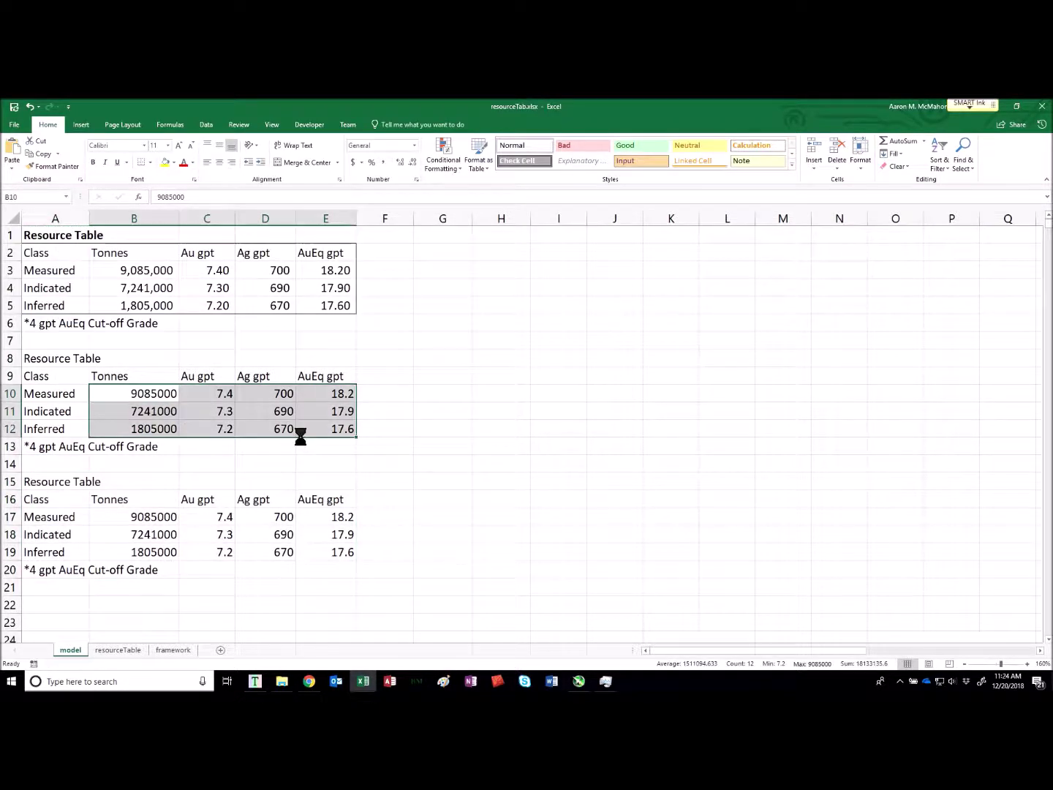
key("Delete")
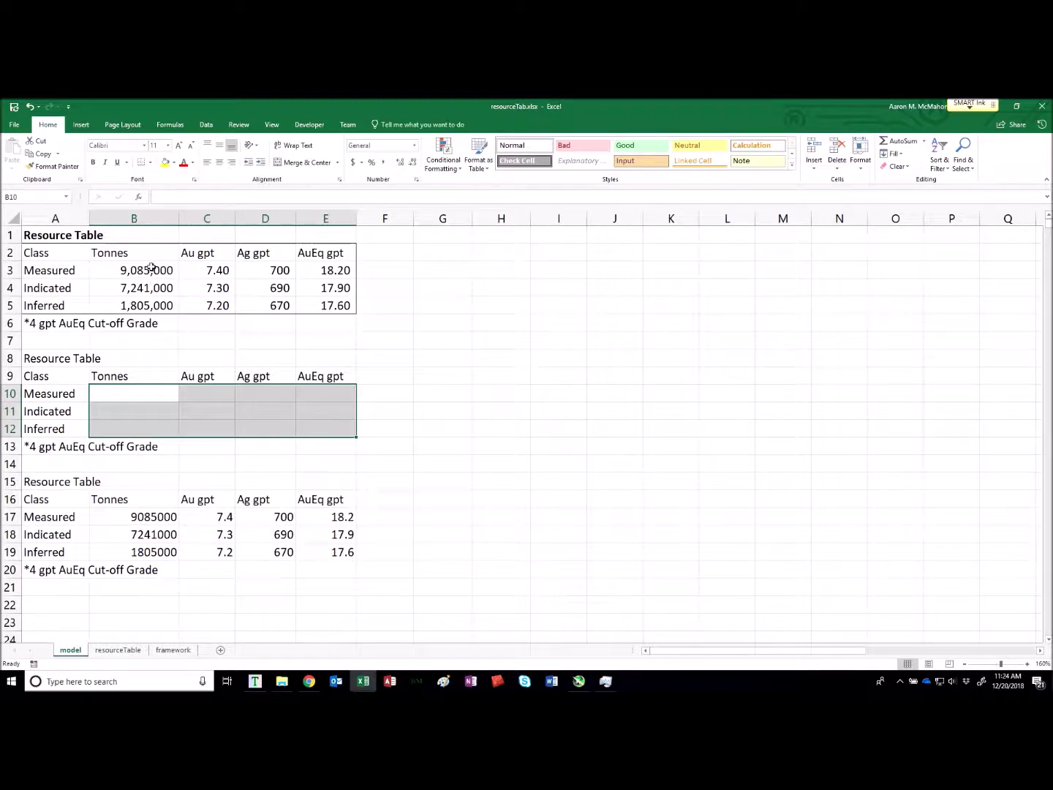
left_click(159, 514)
left_click_drag(159, 514, 346, 567)
key("Delete")
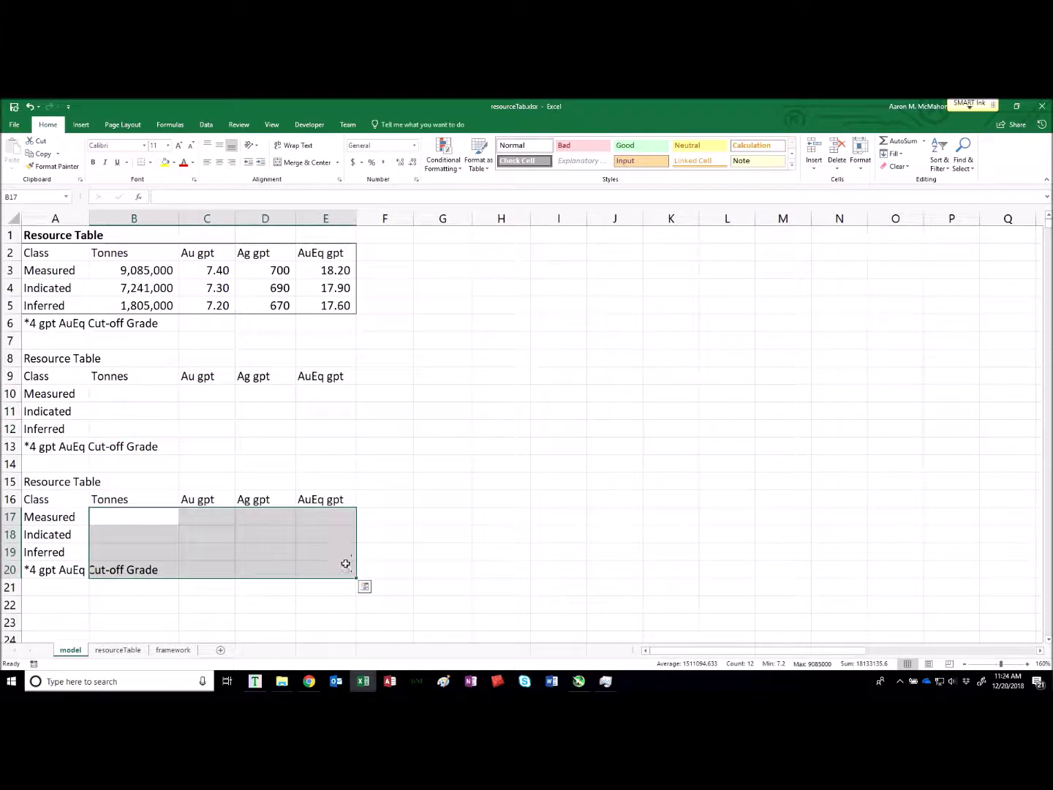
- Enter the comparison formula =B10/B3 in the Measured tonnes cell B17 of the third table
left_click(115, 521)
type("=")
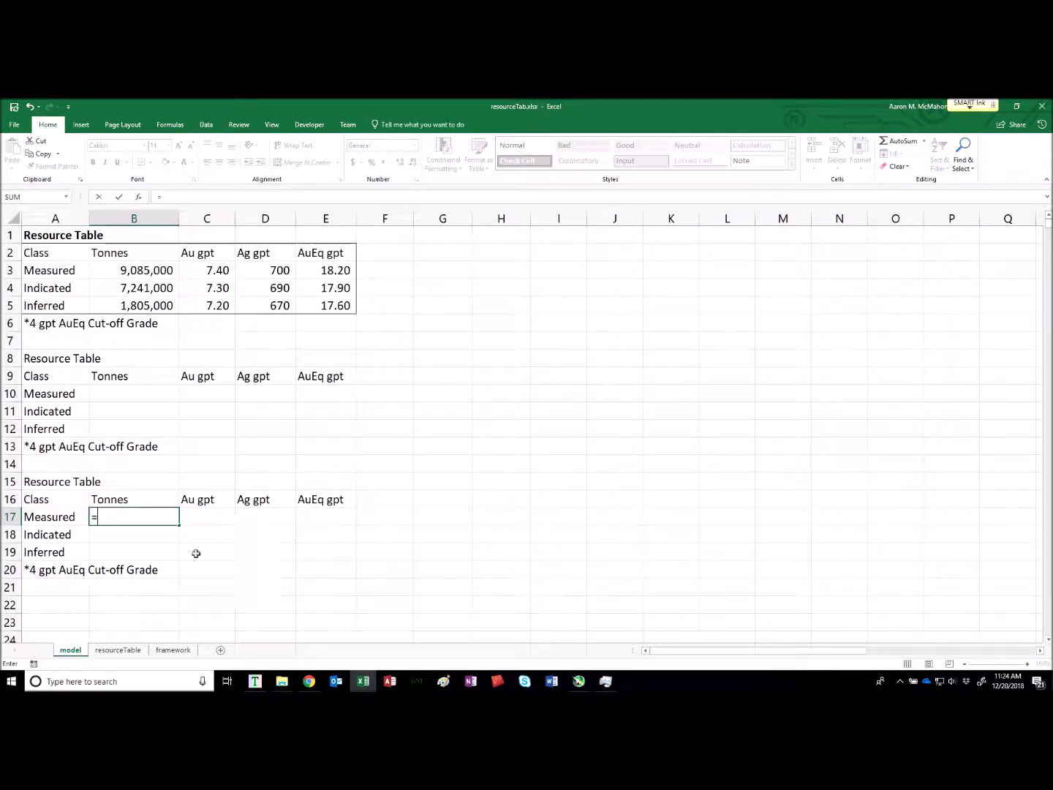
left_click(129, 394)
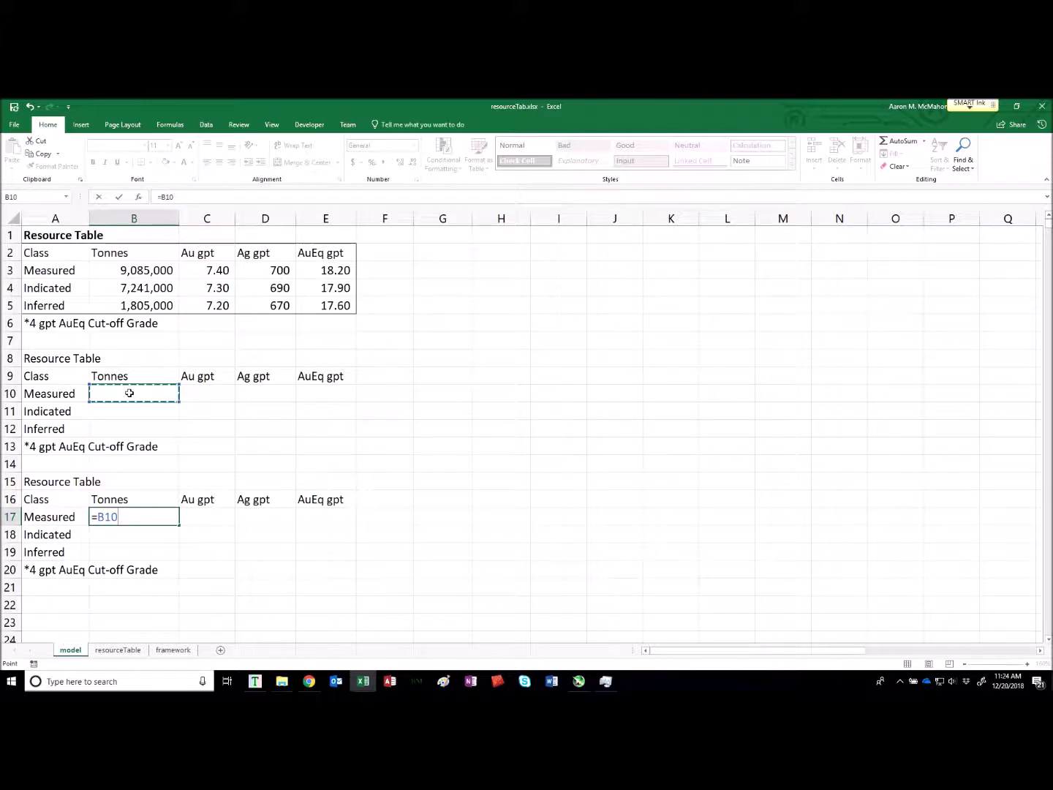
type("/")
left_click(136, 269)
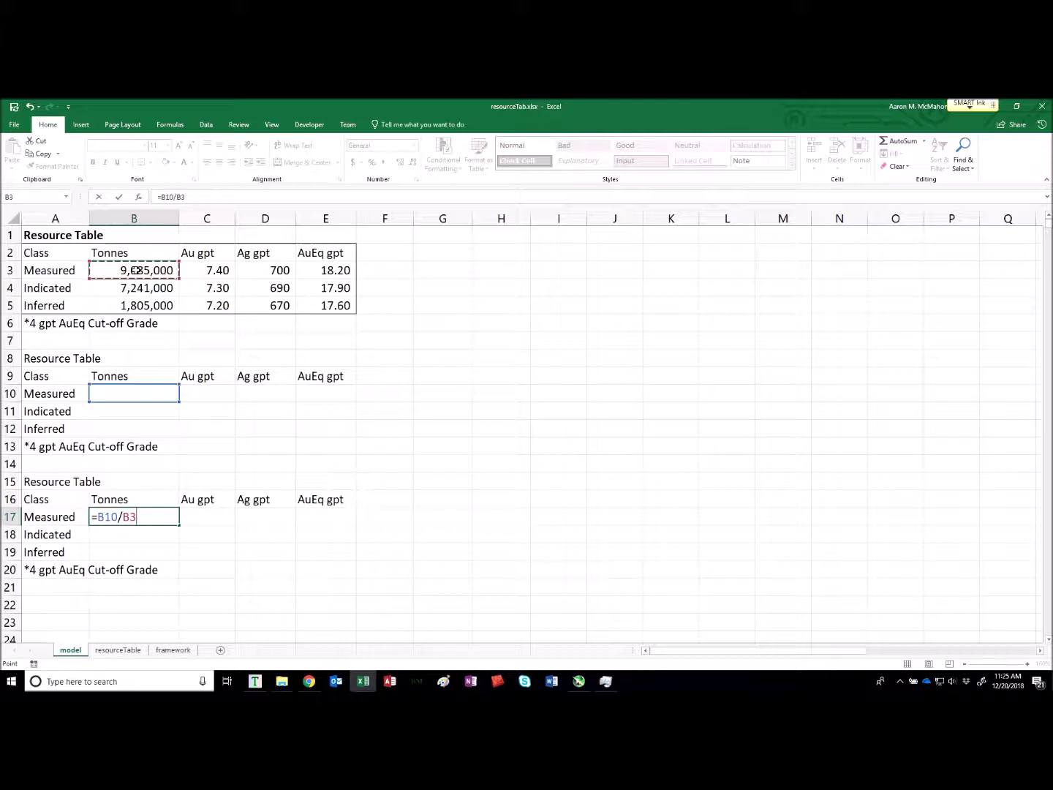
key("Return")
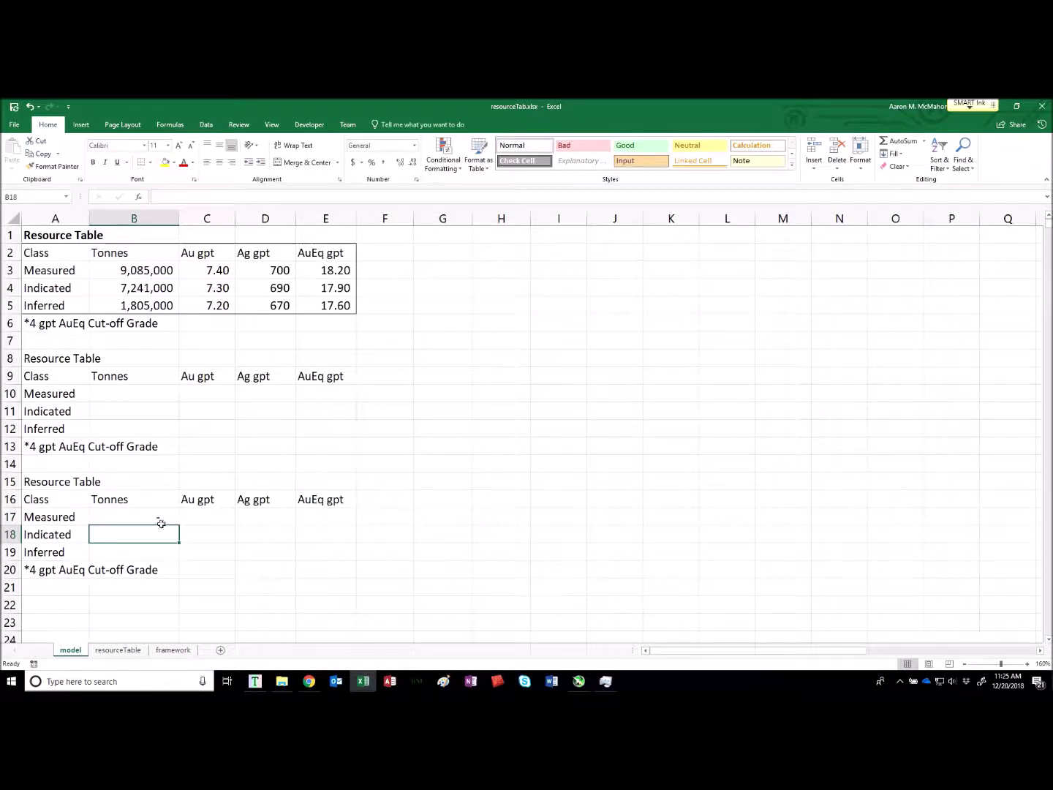
- Fill the B17 formula down and across B17:E19 and format the range as percentages
left_click_drag(160, 516, 307, 550)
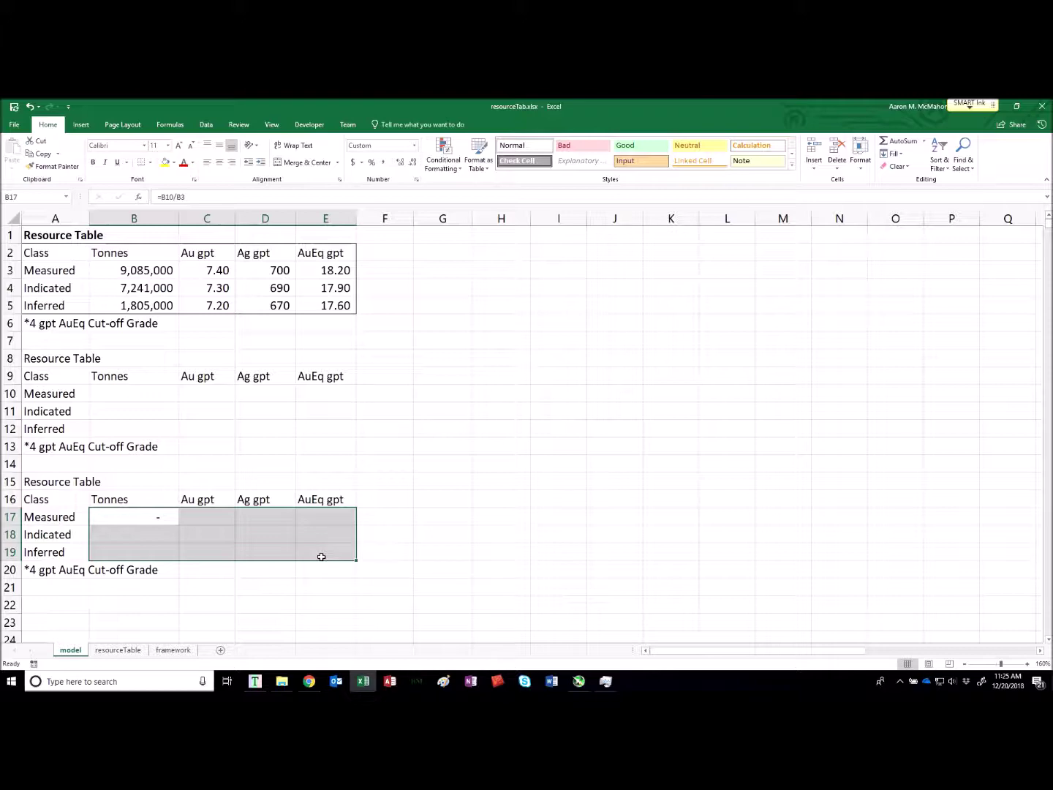
key("ctrl+d")
key("ctrl+r")
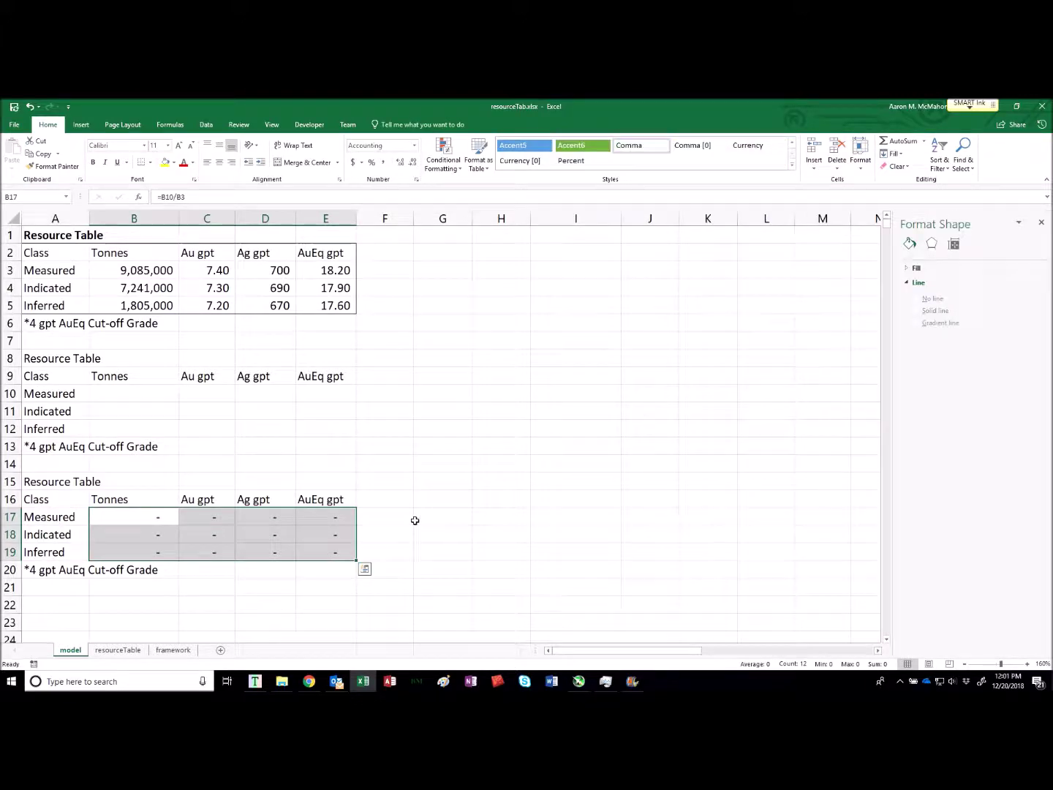
left_click(371, 162)
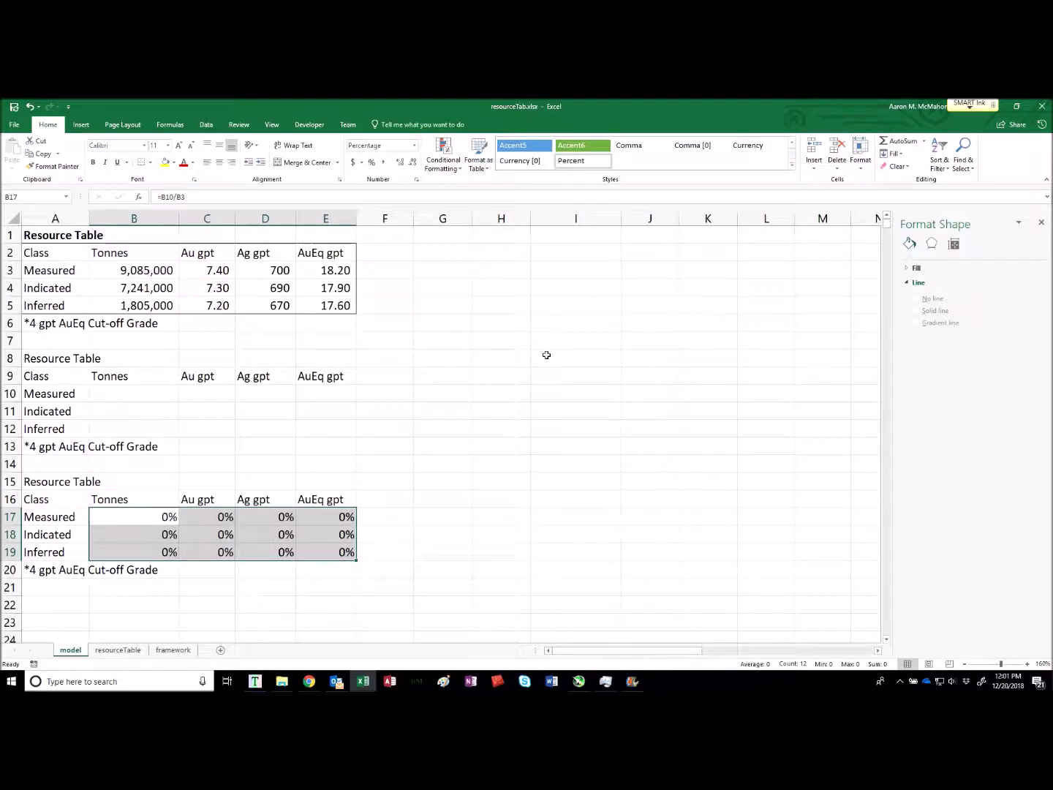
- Look over the empty second table and the block model rows, and check the class code definitions on the framework sheet
left_click_drag(150, 395, 321, 426)
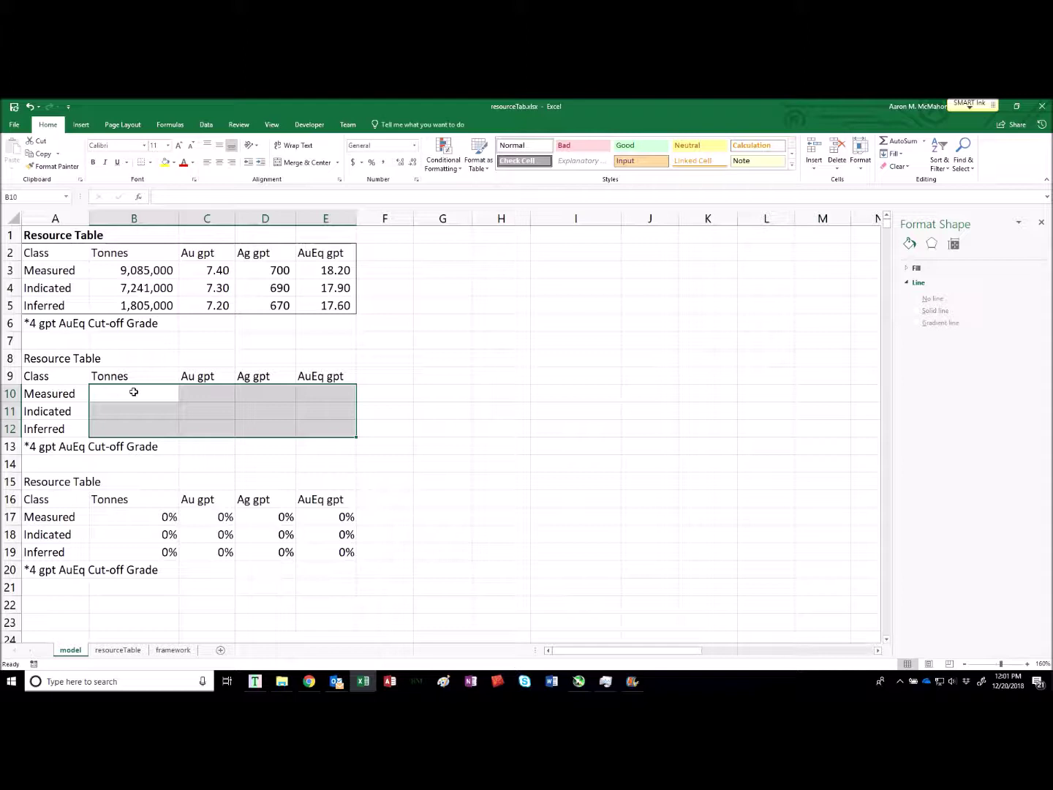
left_click(115, 395)
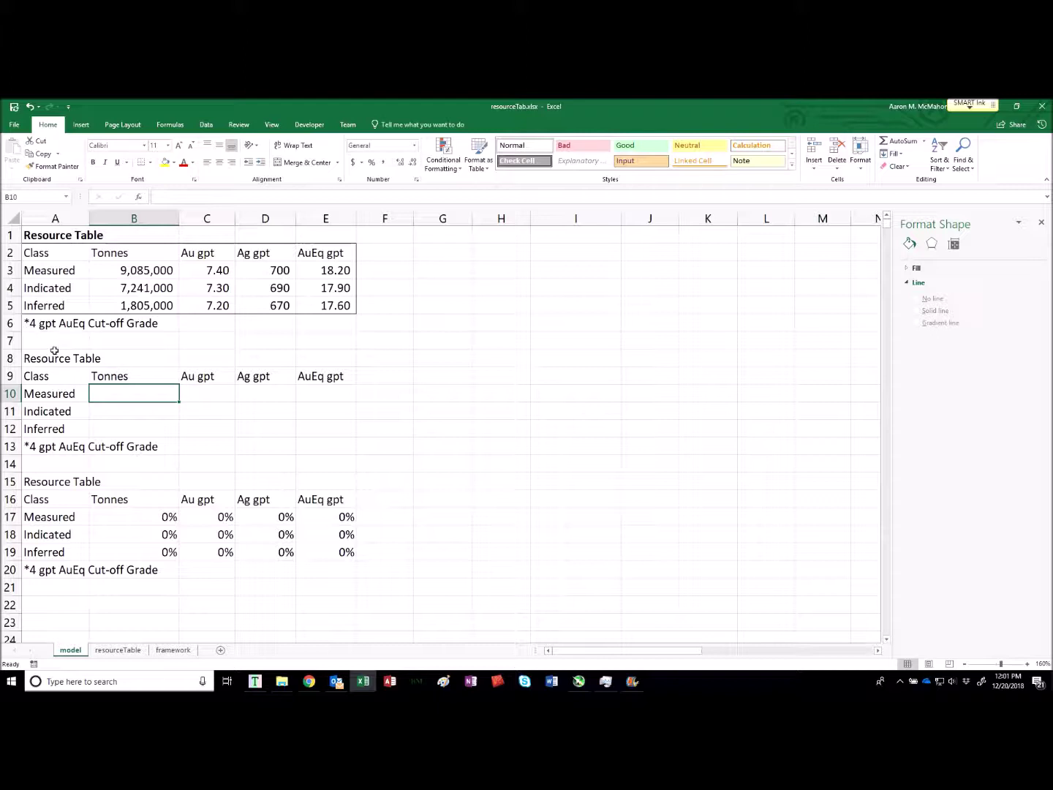
scroll(290, 366, "down", 1)
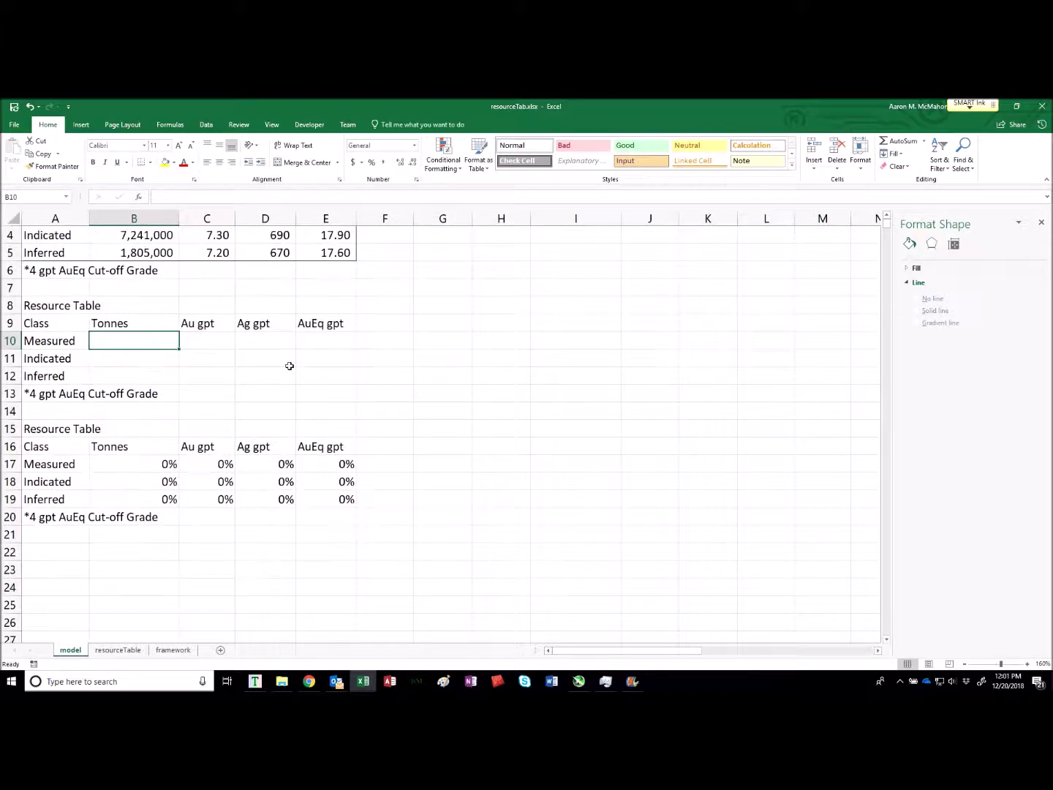
scroll(290, 366, "down", 5)
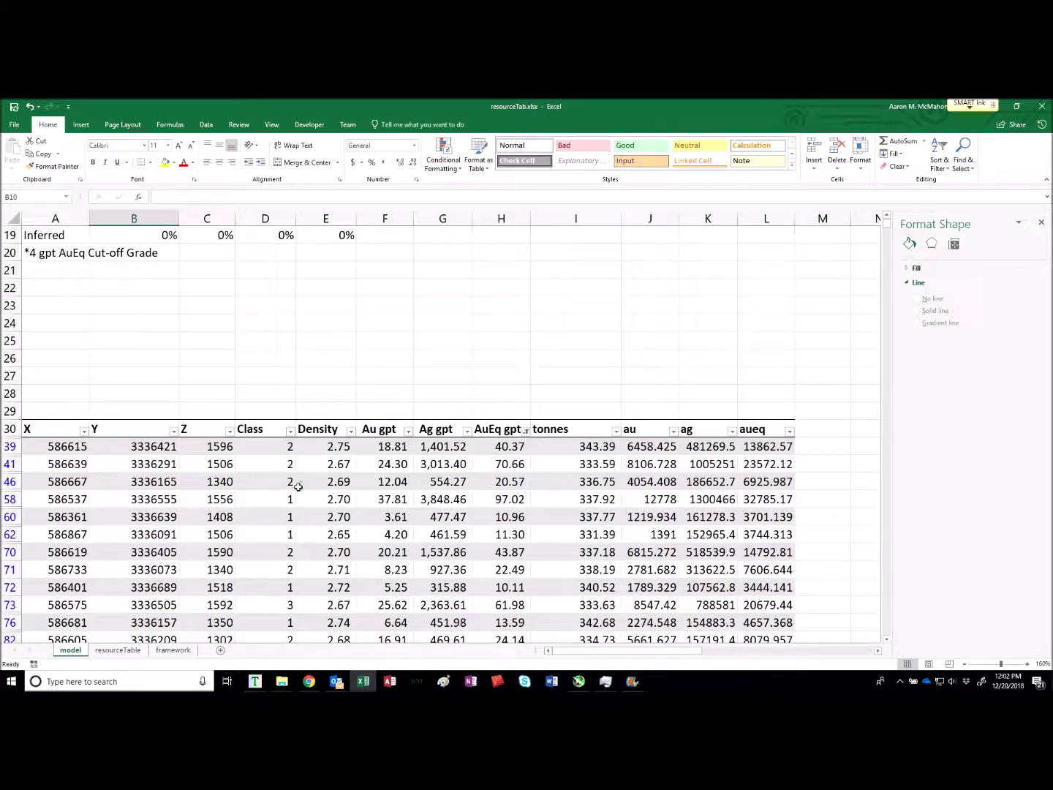
left_click(173, 650)
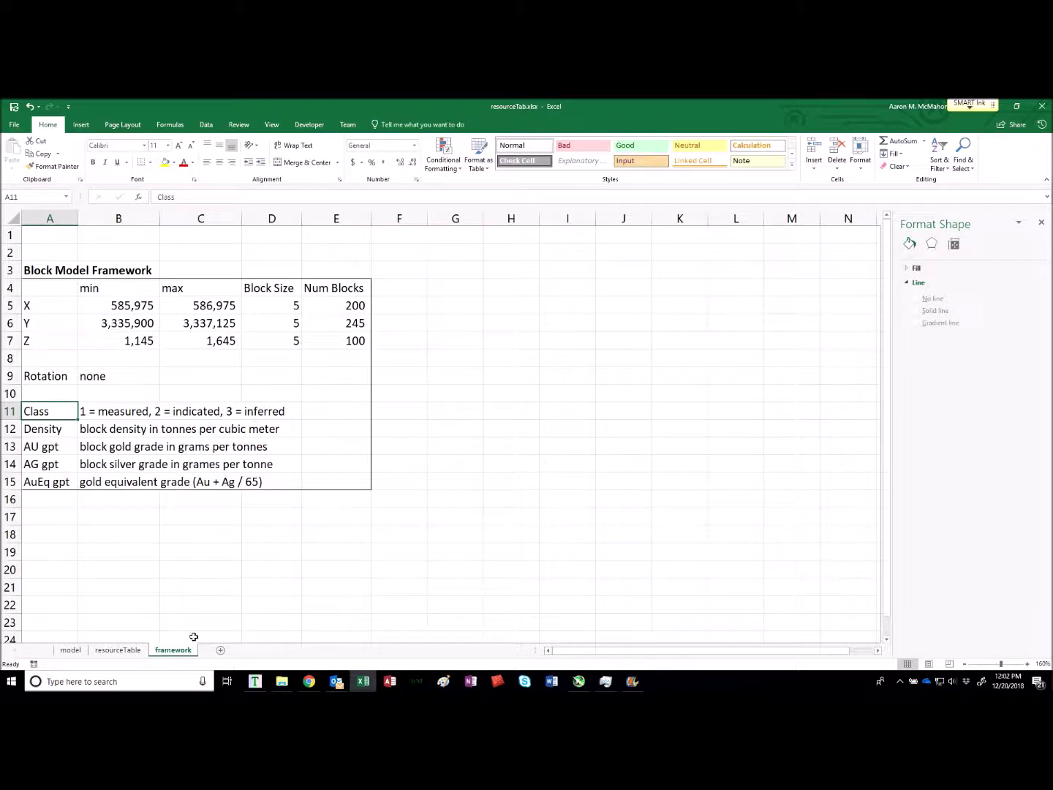
left_click(70, 651)
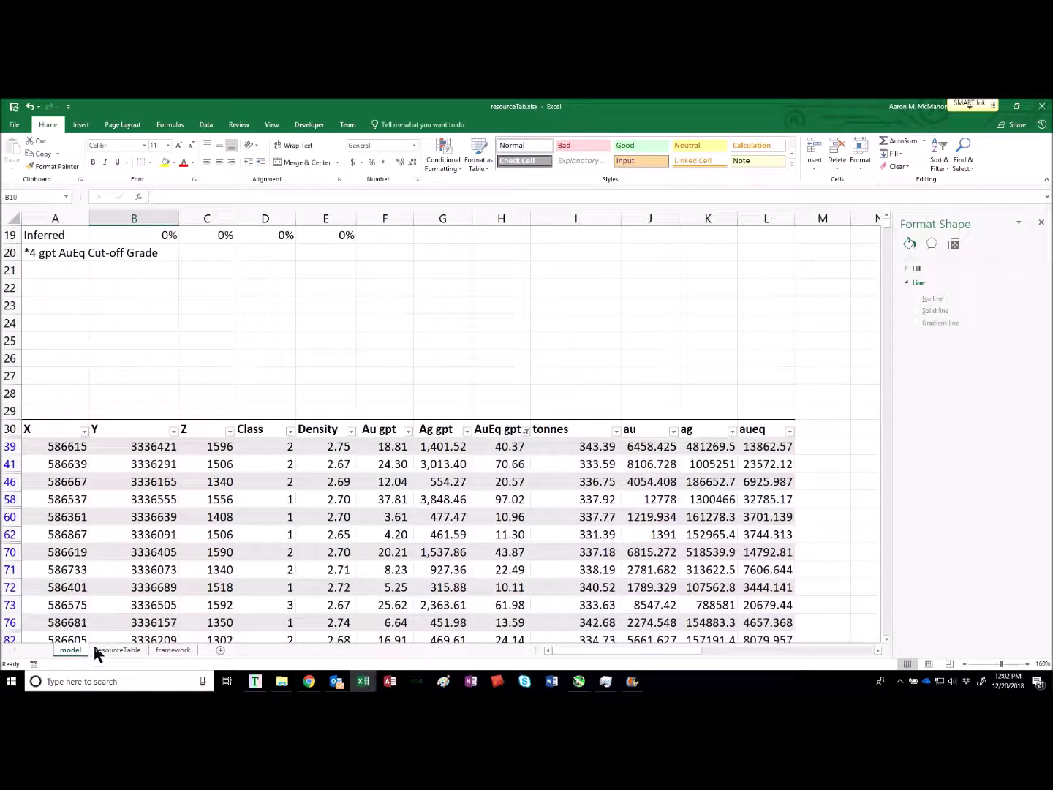
- Filter the block model's Class column to show only class 1
left_click(290, 430)
left_click(181, 557)
left_click(181, 565)
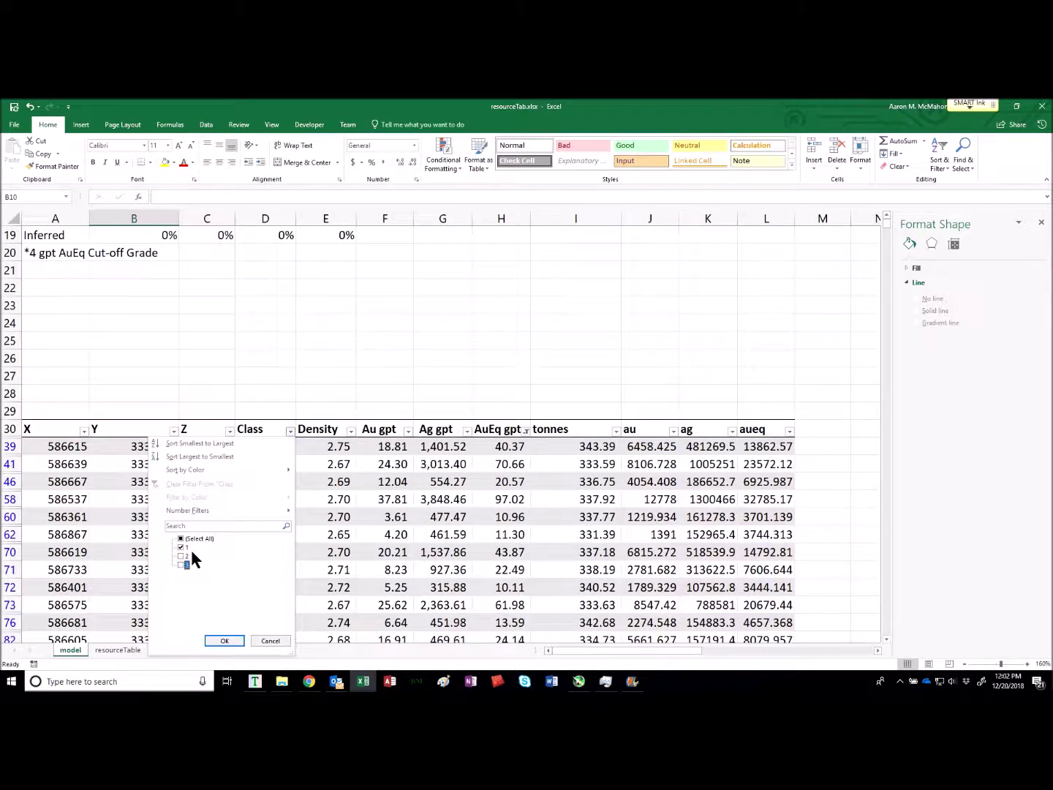
left_click(231, 640)
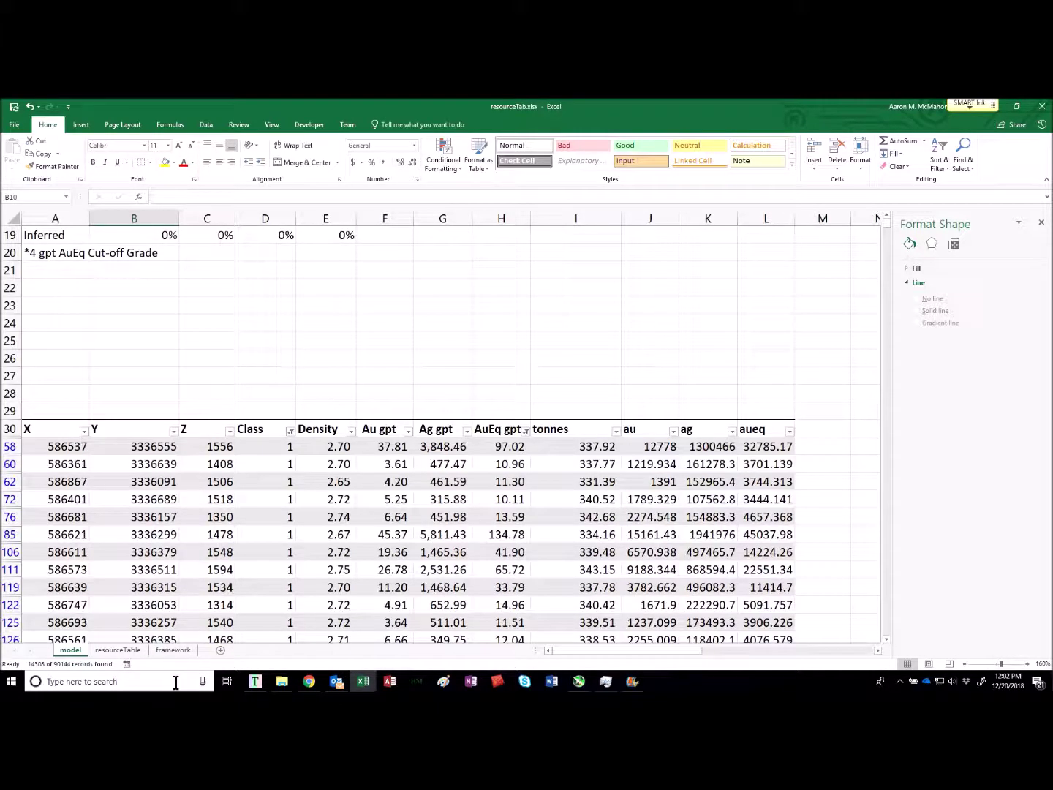
- Change the AuEq gpt column's filter to show only values greater than or equal to 4
left_click(525, 431)
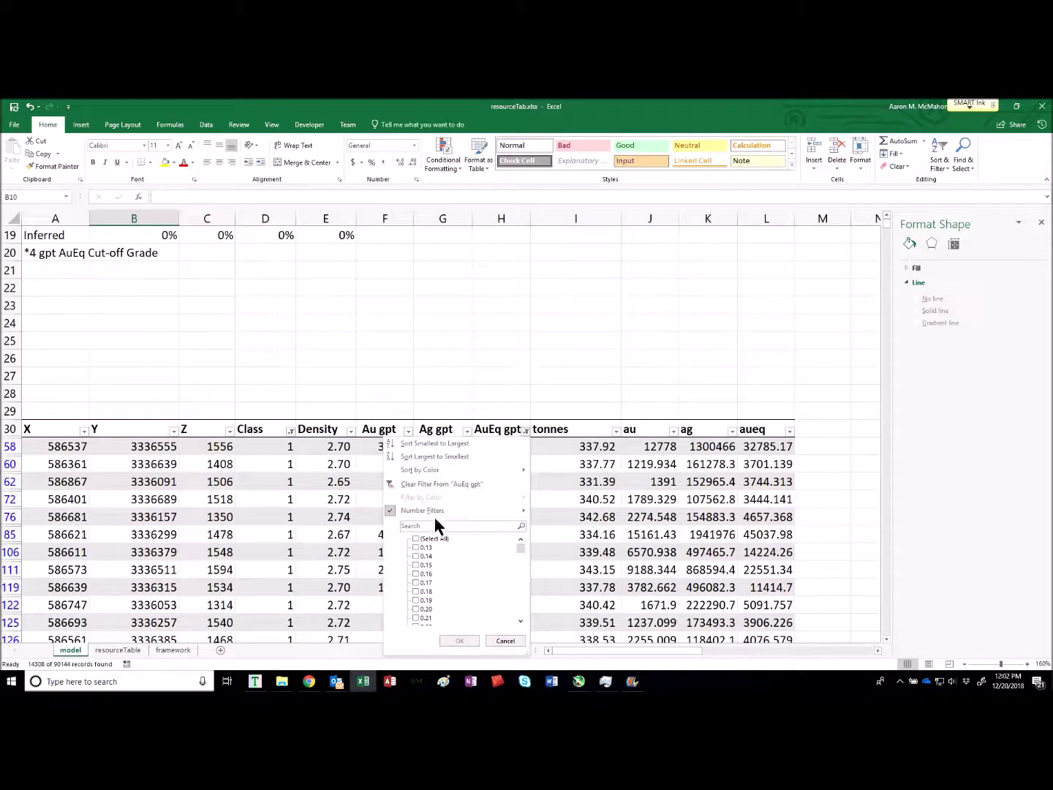
mouse_move(458, 512)
left_click(596, 552)
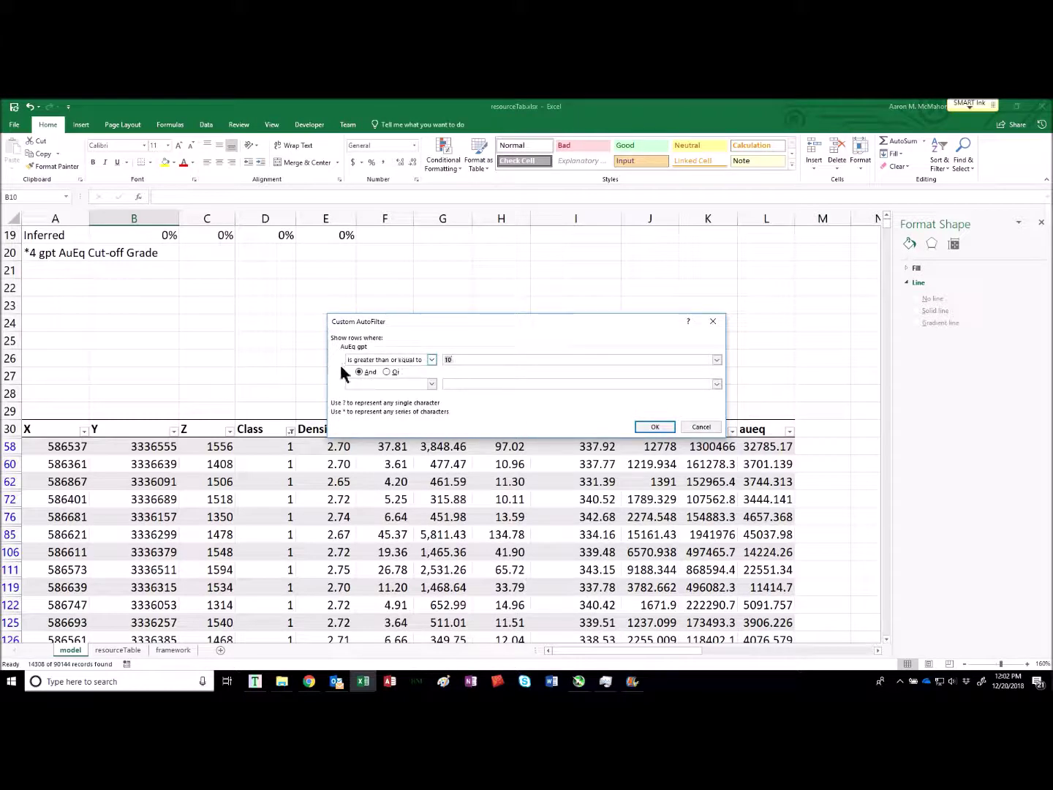
type("4")
left_click(655, 427)
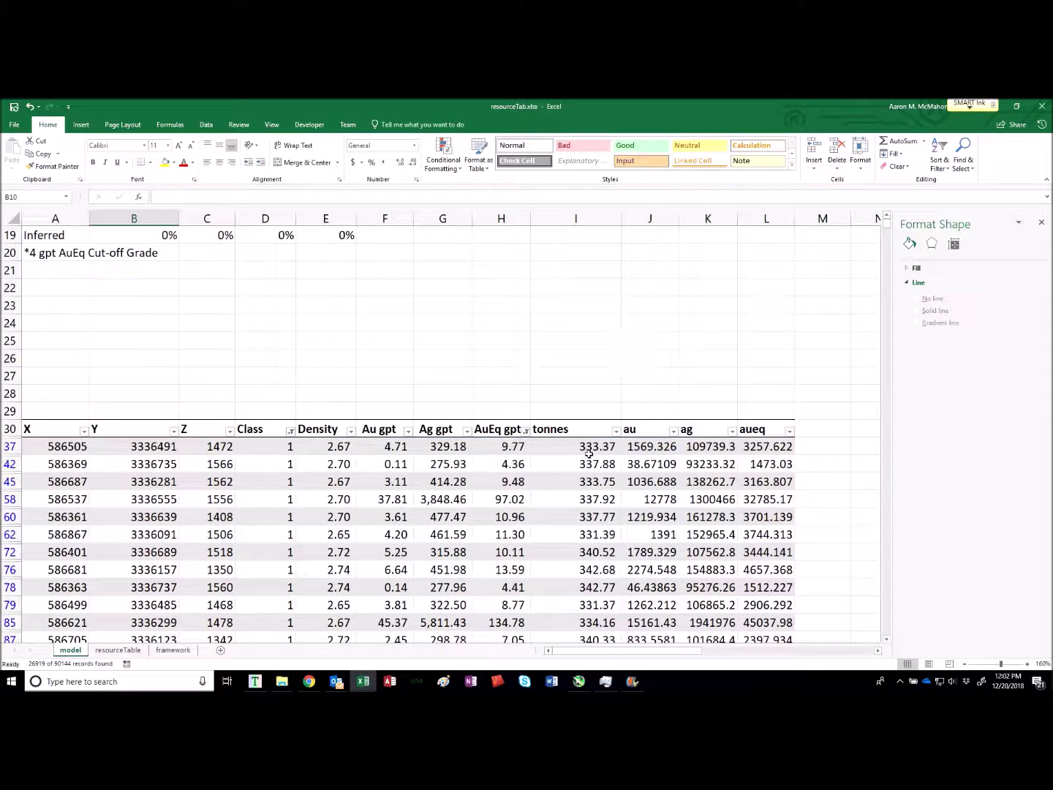
- Enter the labels tonnes, au, ag and aueq in cells I27:L27 above the block model
left_click(563, 395)
key("Up")
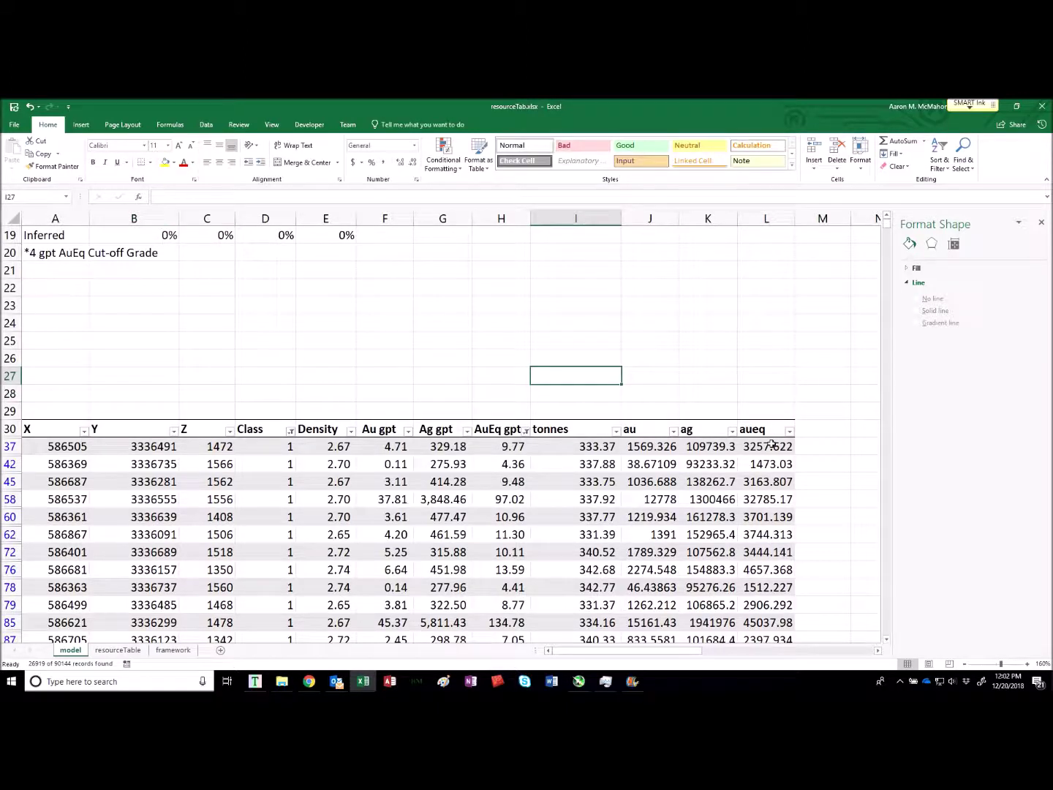
type("tonnes")
key("Tab")
type("au")
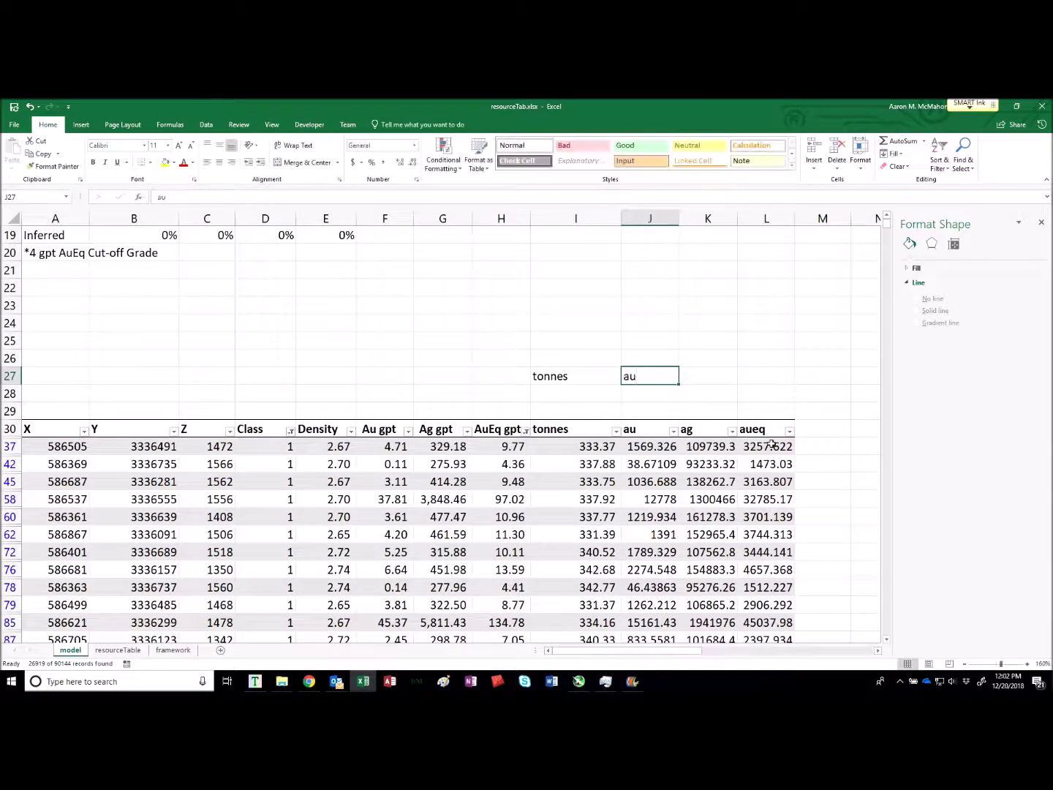
key("Tab")
type("ag")
key("Tab")
type("au")
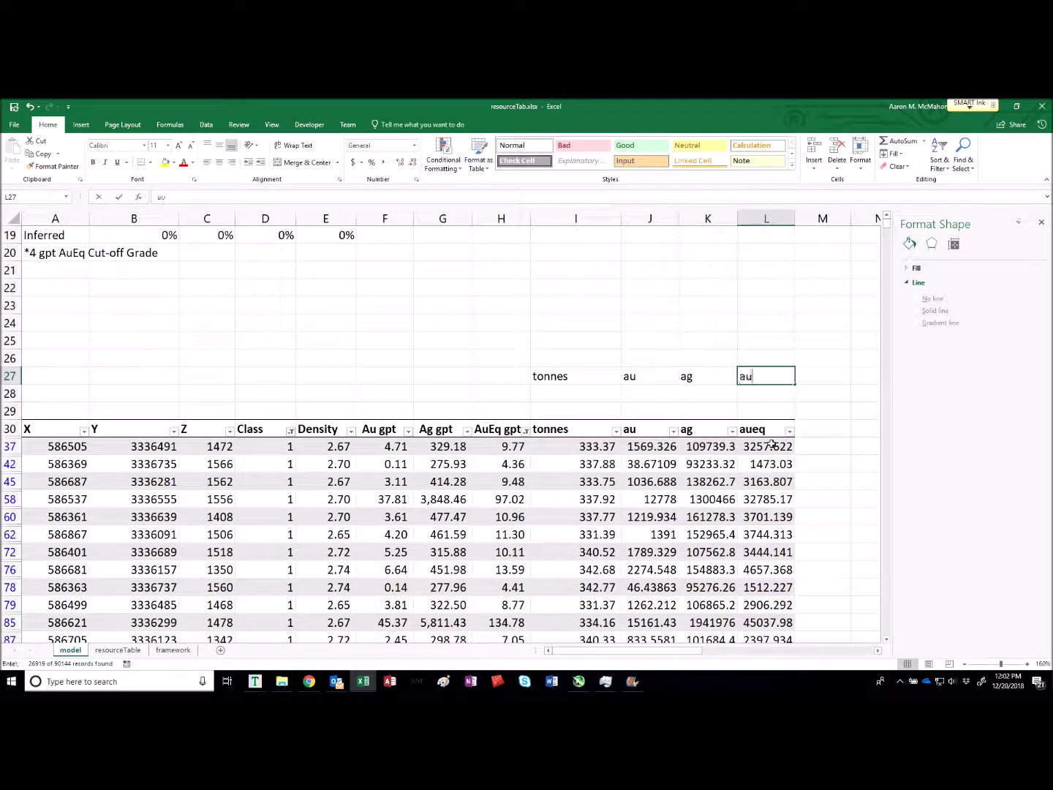
type("eq")
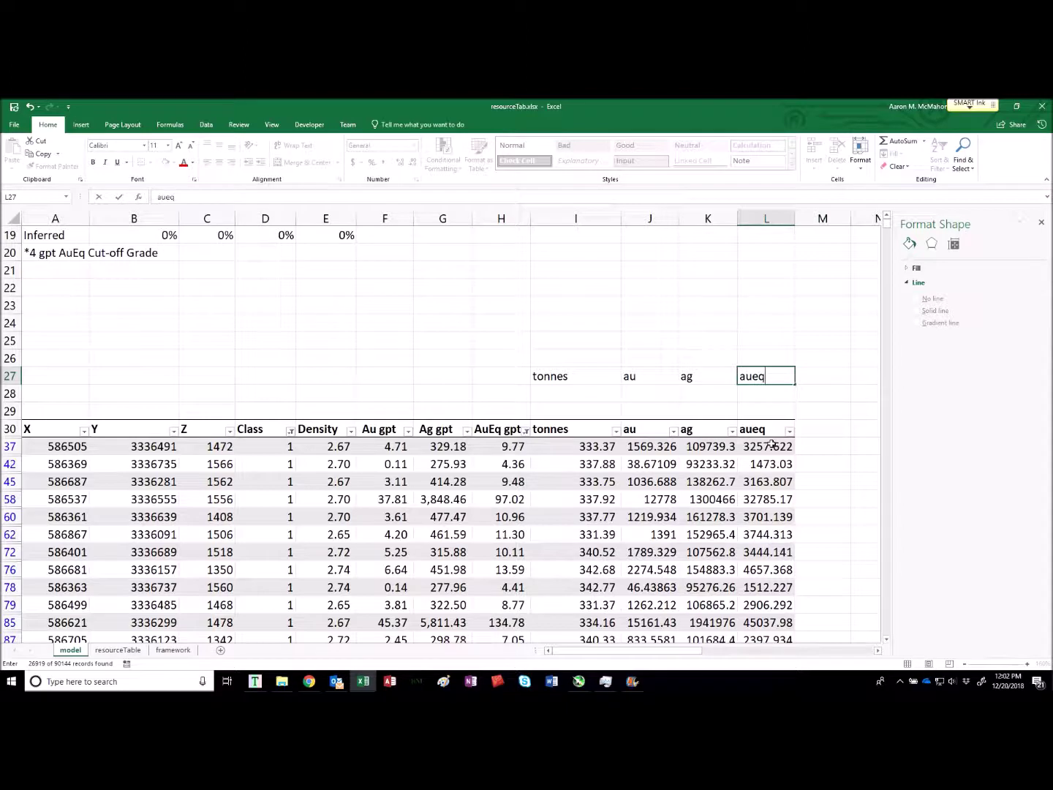
key("Return")
- Enter the formula =SUBTOTAL(9,I37:I90173) in I28 to sum the visible tonnes
type("=")
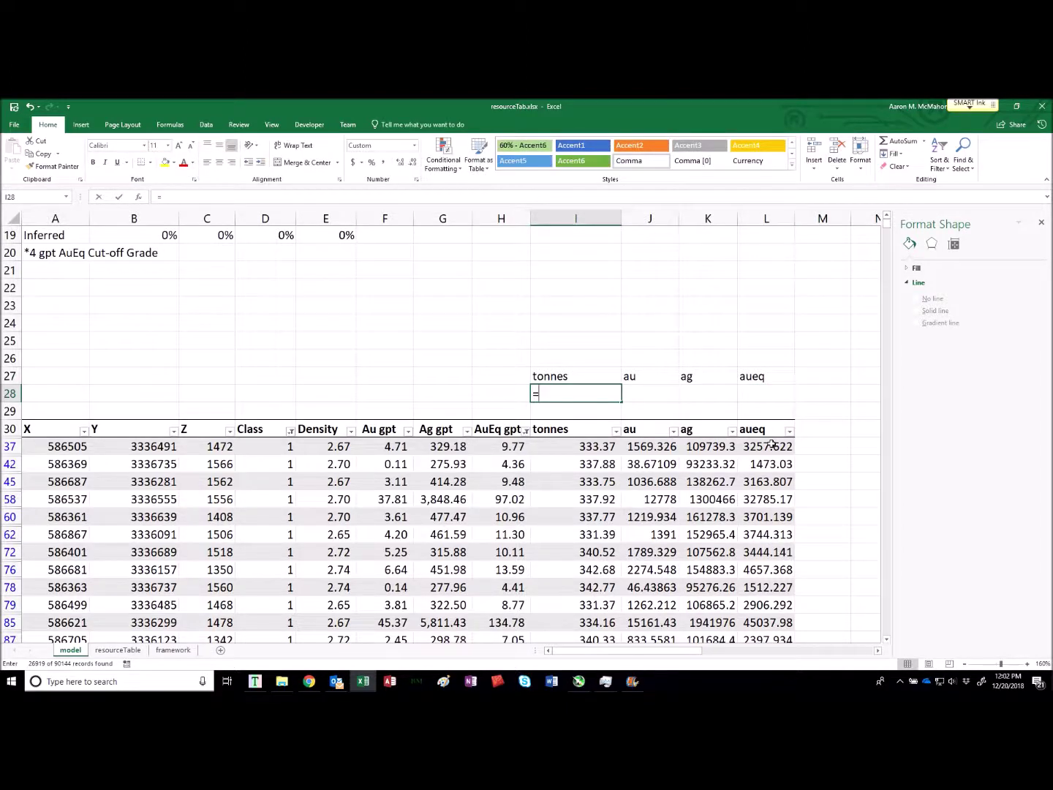
type("subtont")
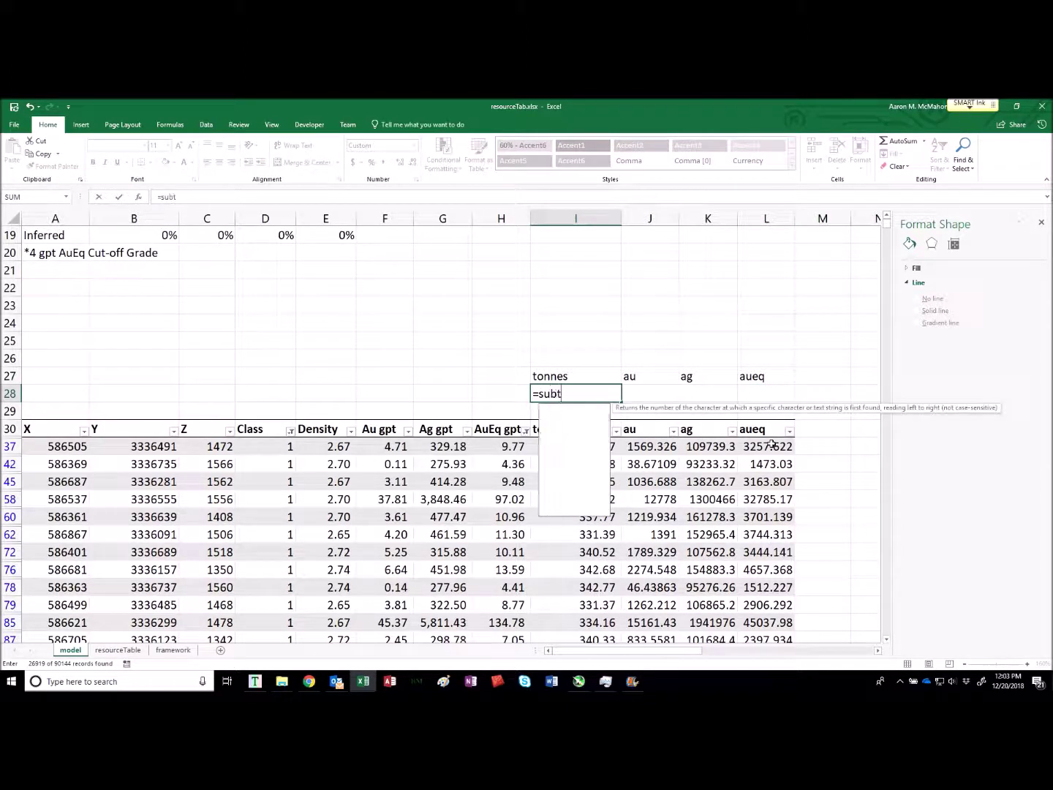
key("BackSpace")
key("BackSpace")
type("tal")
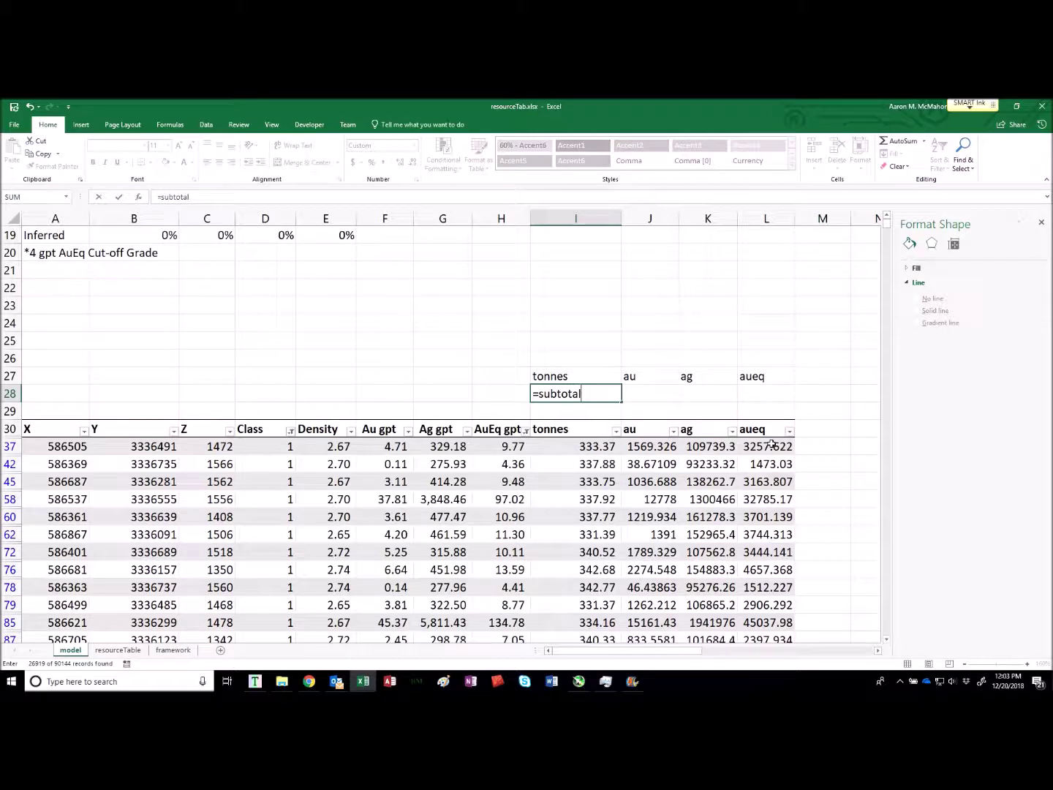
type("(")
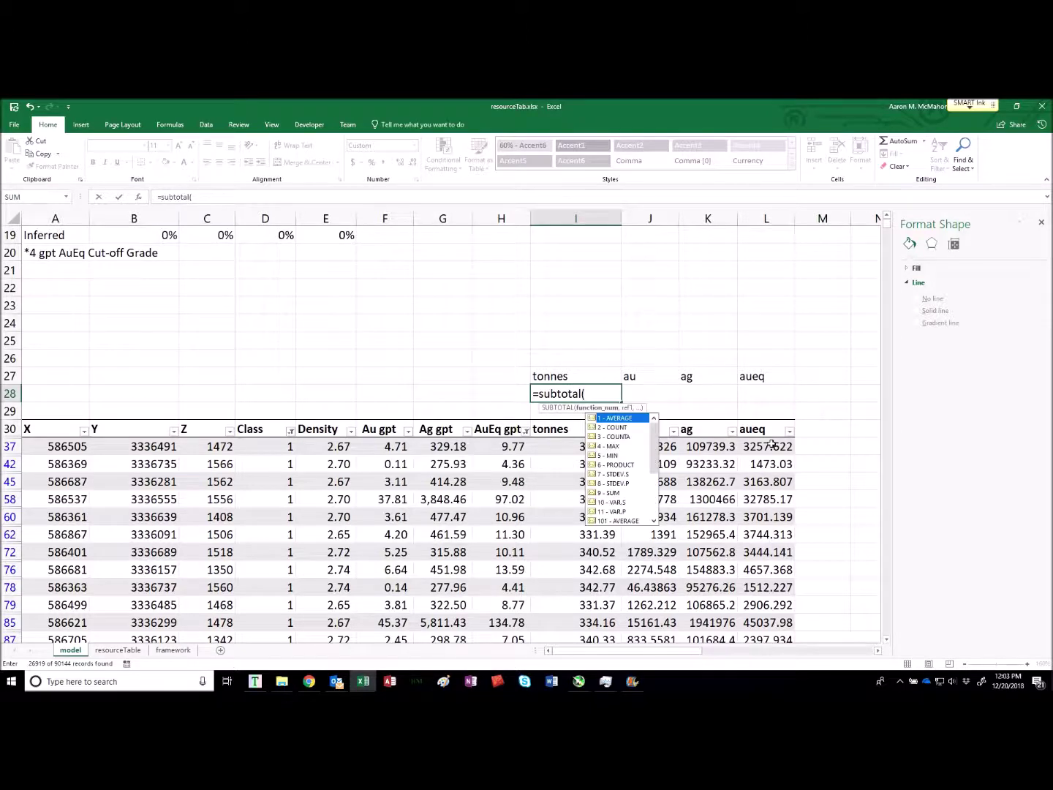
double_click(614, 493)
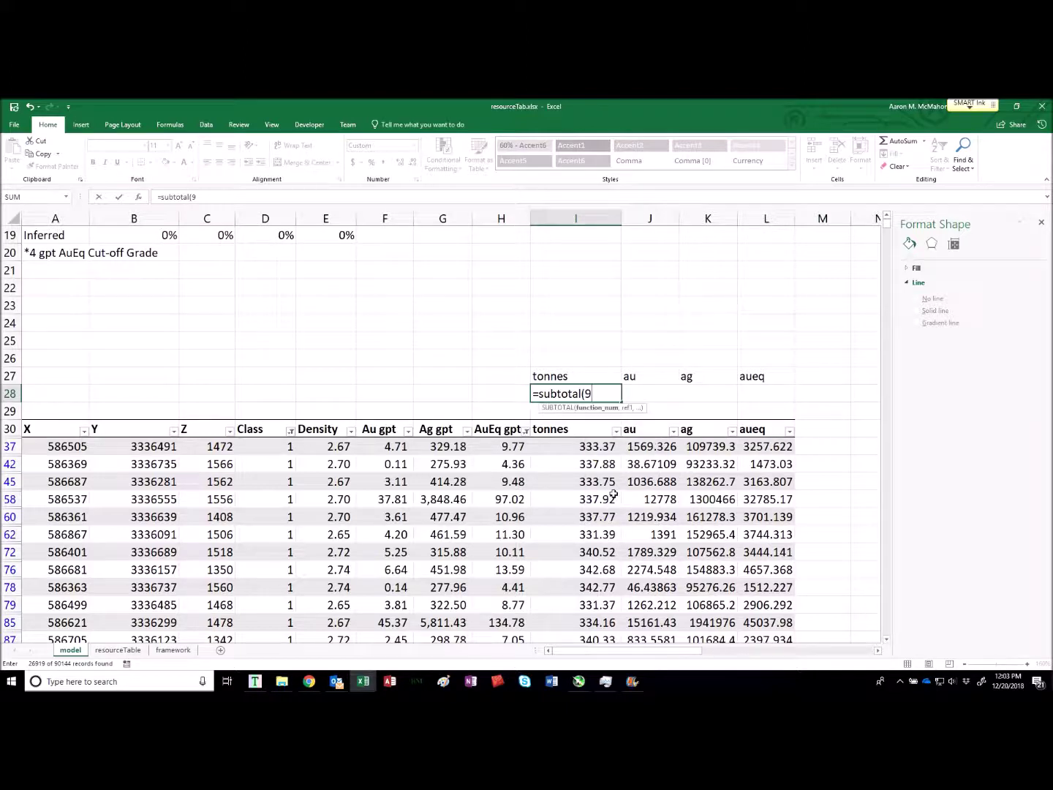
type(",")
left_click(594, 447)
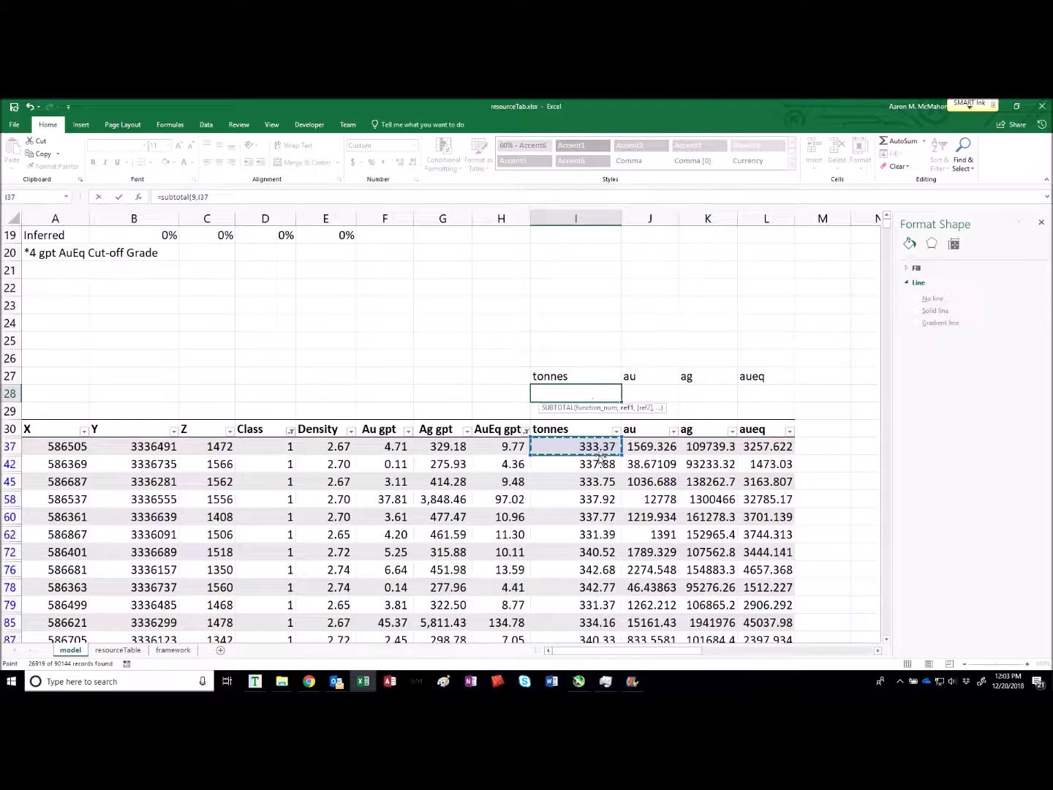
key("ctrl+shift+Down")
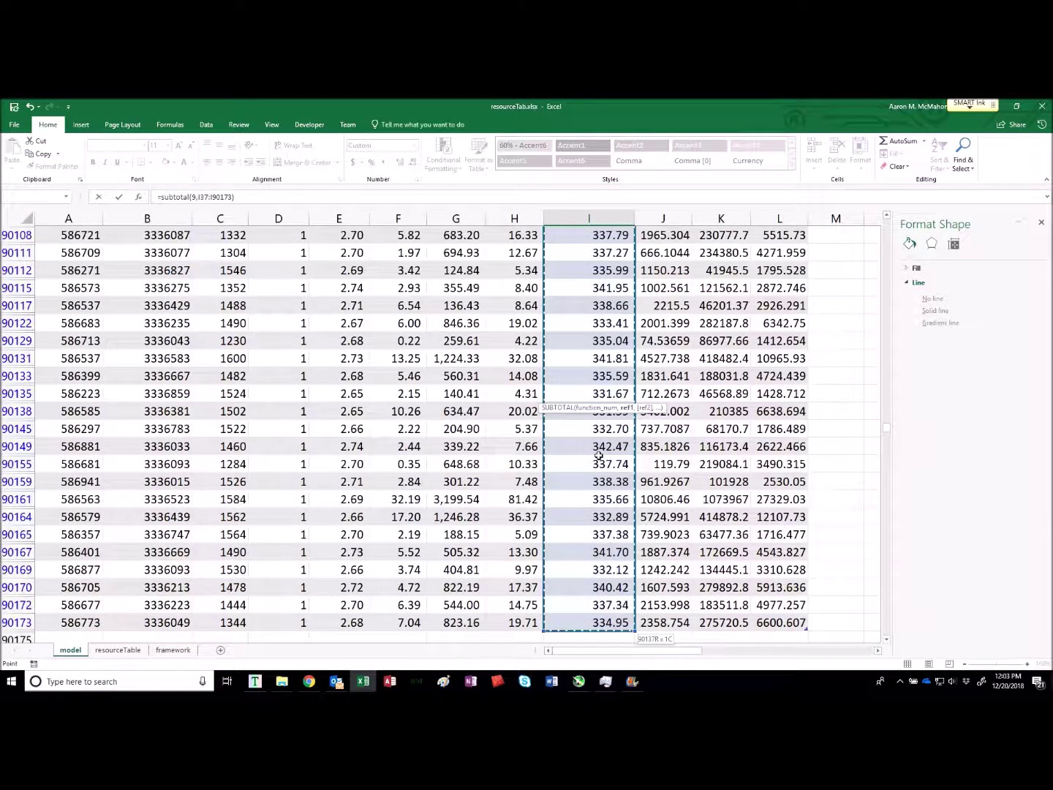
type(")")
key("Return")
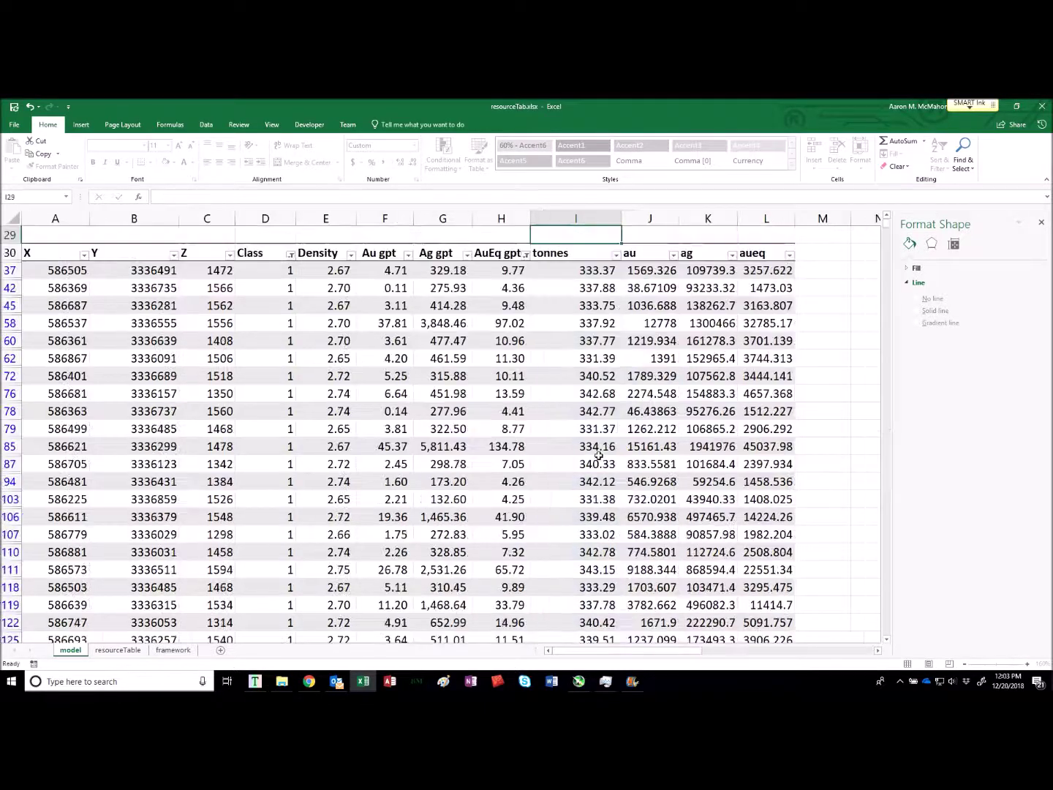
scroll(596, 450, "up", 5)
left_click(589, 432)
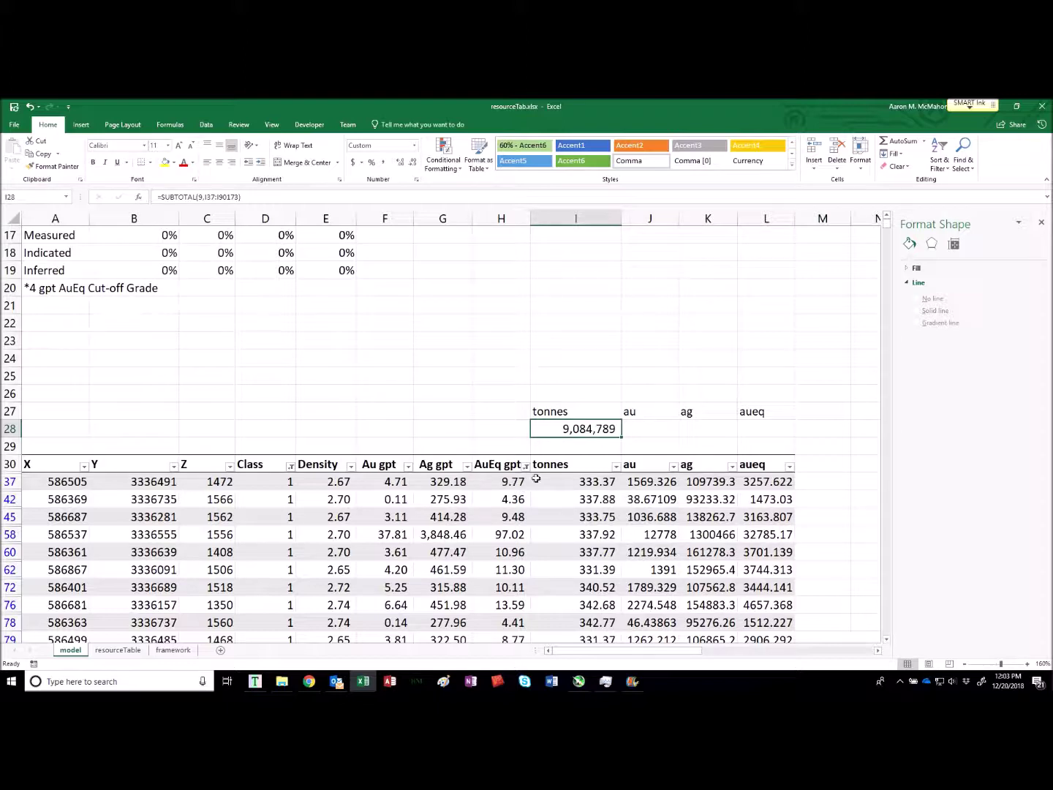
- Fill the tonnes subtotal into J28 and divide it by tonnes, making the formula =SUBTOTAL(9,J37:J90173)/$I28
left_click(651, 422)
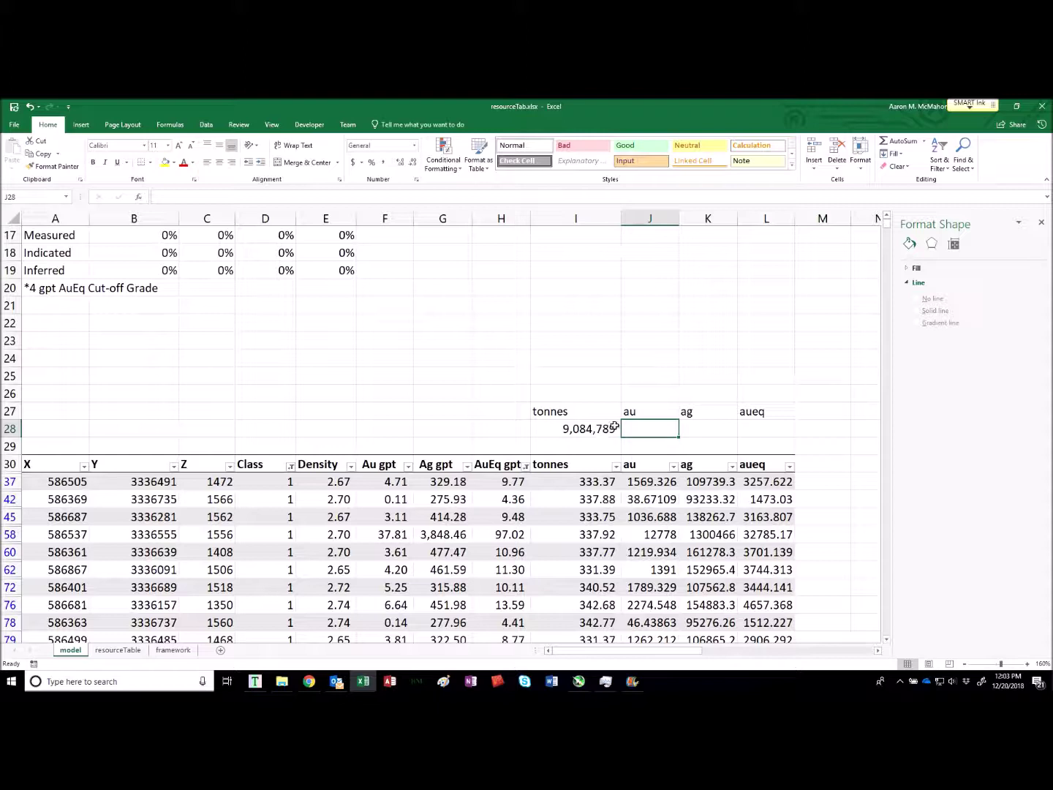
left_click_drag(611, 428, 633, 430)
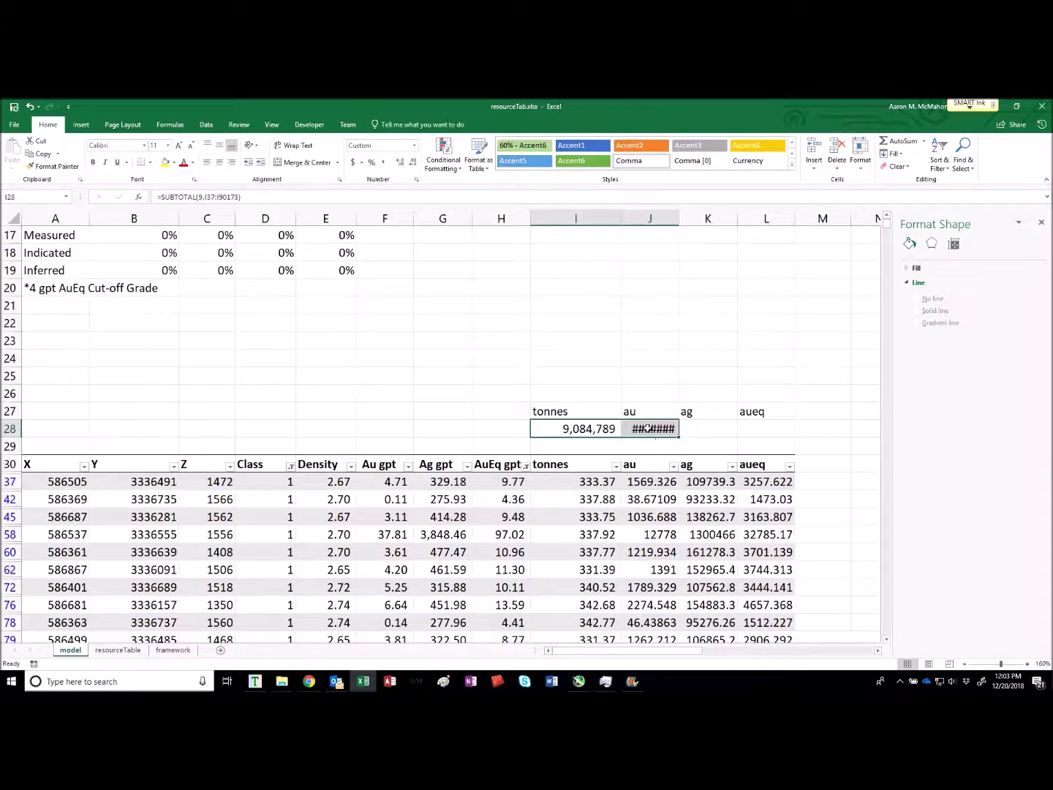
double_click(649, 430)
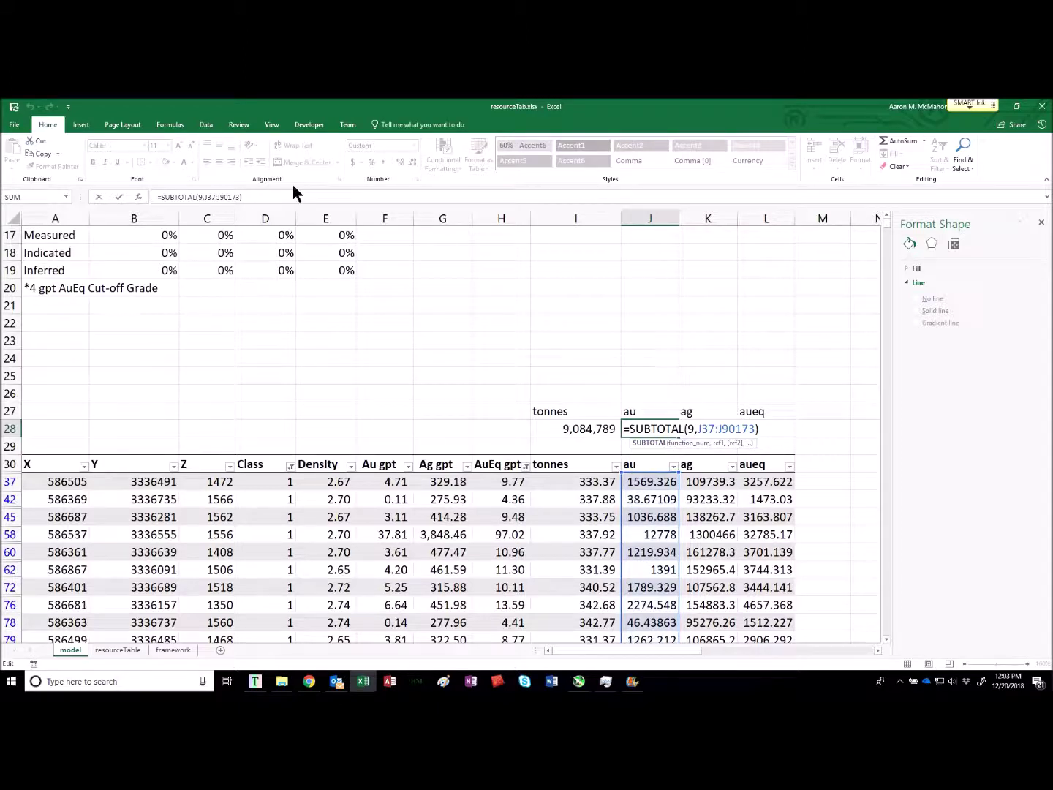
left_click(277, 194)
type("/")
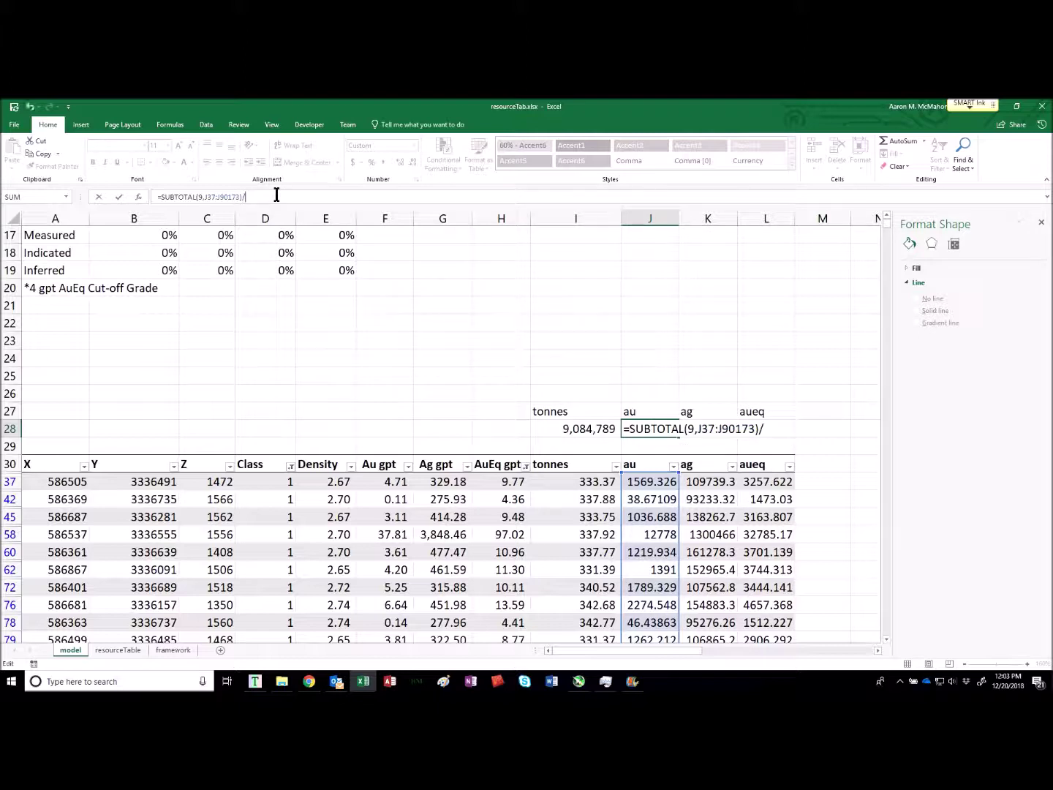
left_click(573, 428)
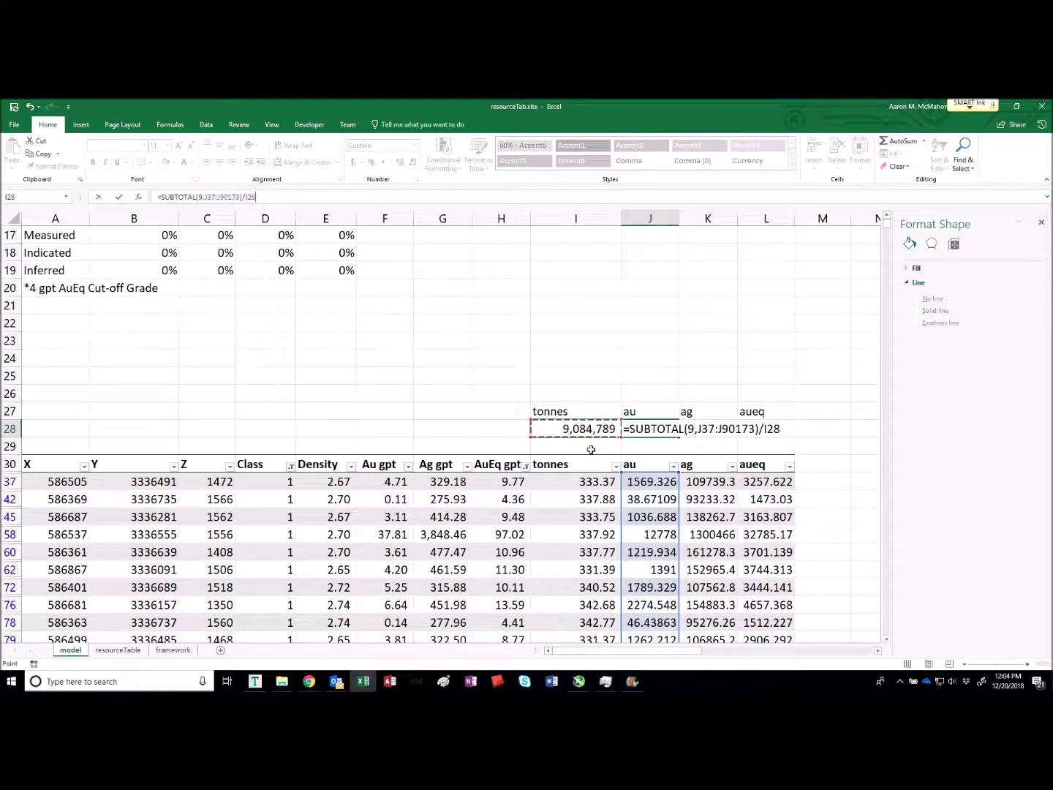
key("F4")
key("F4")
key("F4")
key("Return")
- Fill the J28 grade formula across to L28 and check the references in the aueq formula
left_click(661, 428)
left_click(590, 429)
left_click(669, 430)
mouse_move(696, 435)
left_mouse_down()
mouse_move(759, 430)
mouse_move(797, 478)
left_mouse_up()
key("ctrl+r")
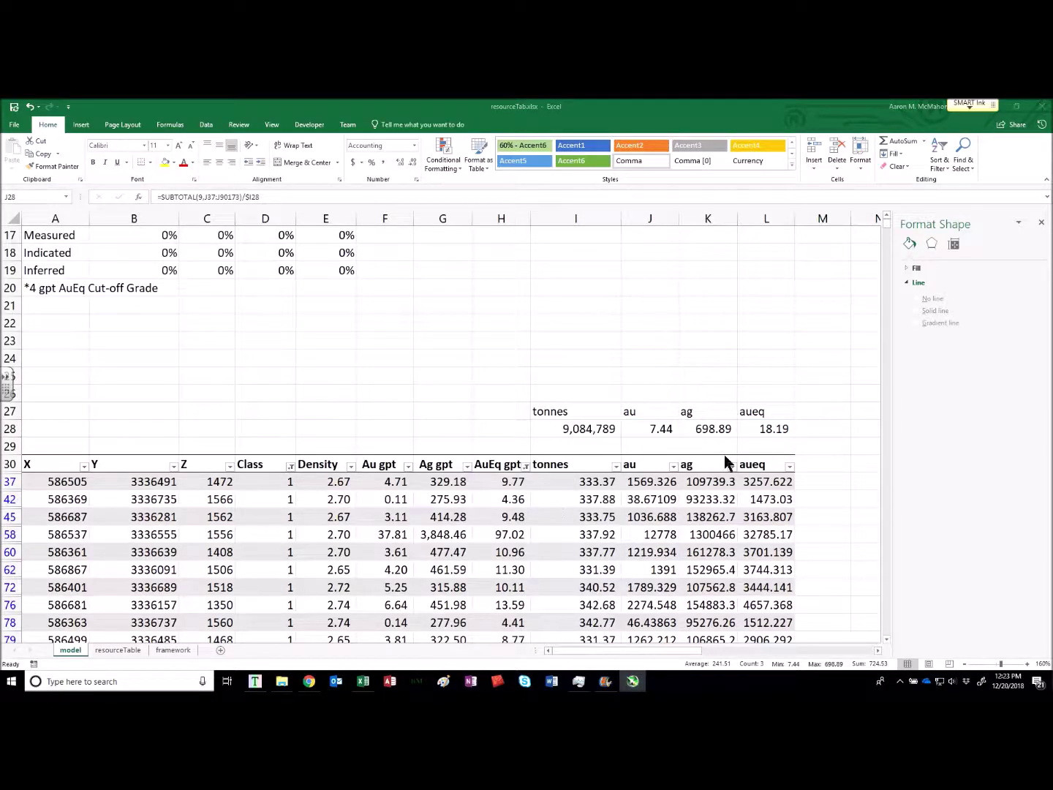
left_click(651, 428)
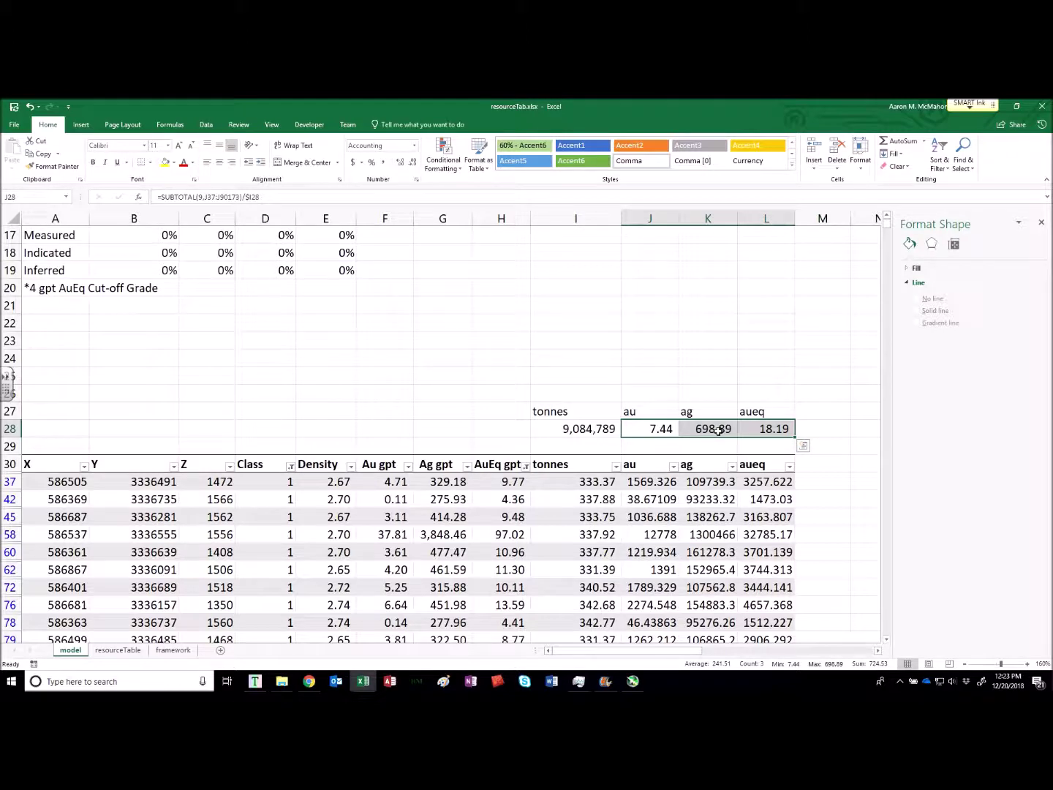
double_click(774, 429)
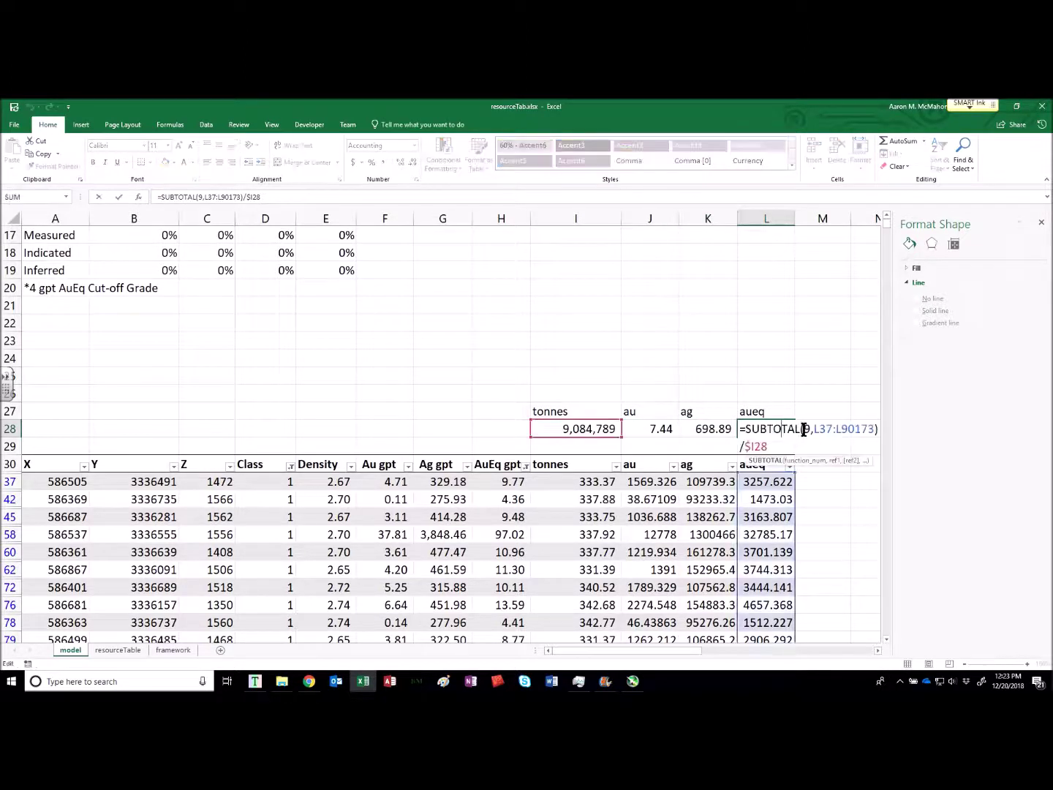
key("Escape")
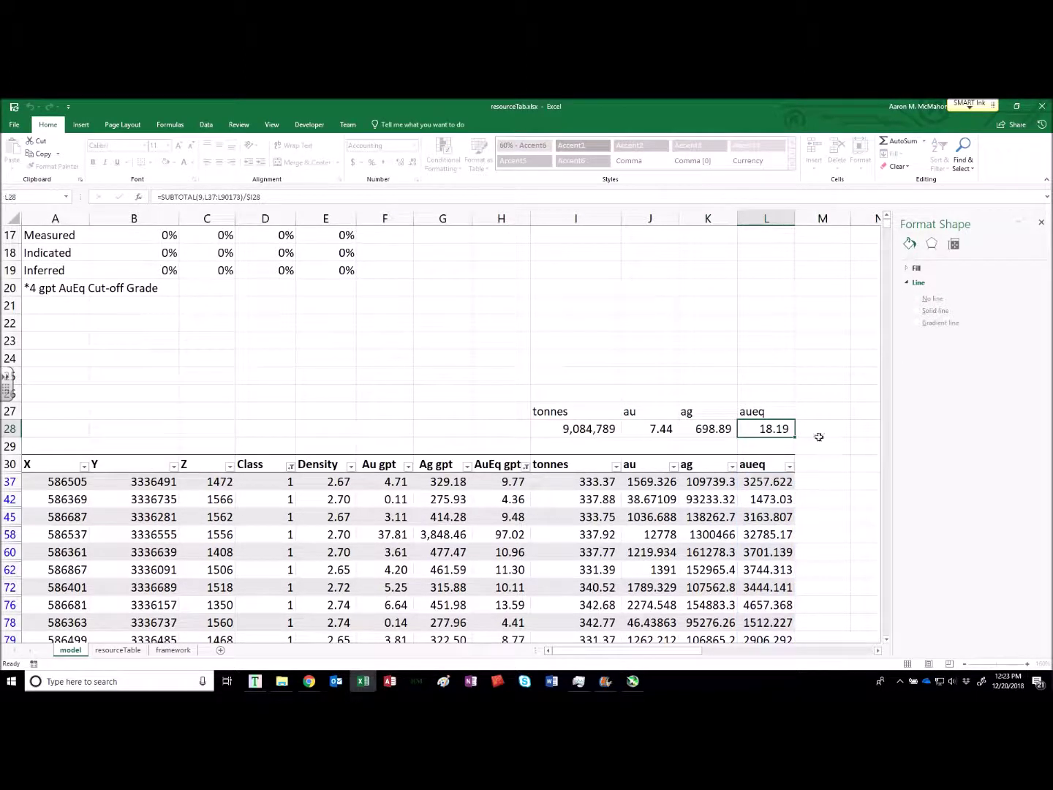
- Copy the results in I28:L28 and paste them as values into the second table's Measured row, starting at B10
left_click_drag(607, 434, 756, 430)
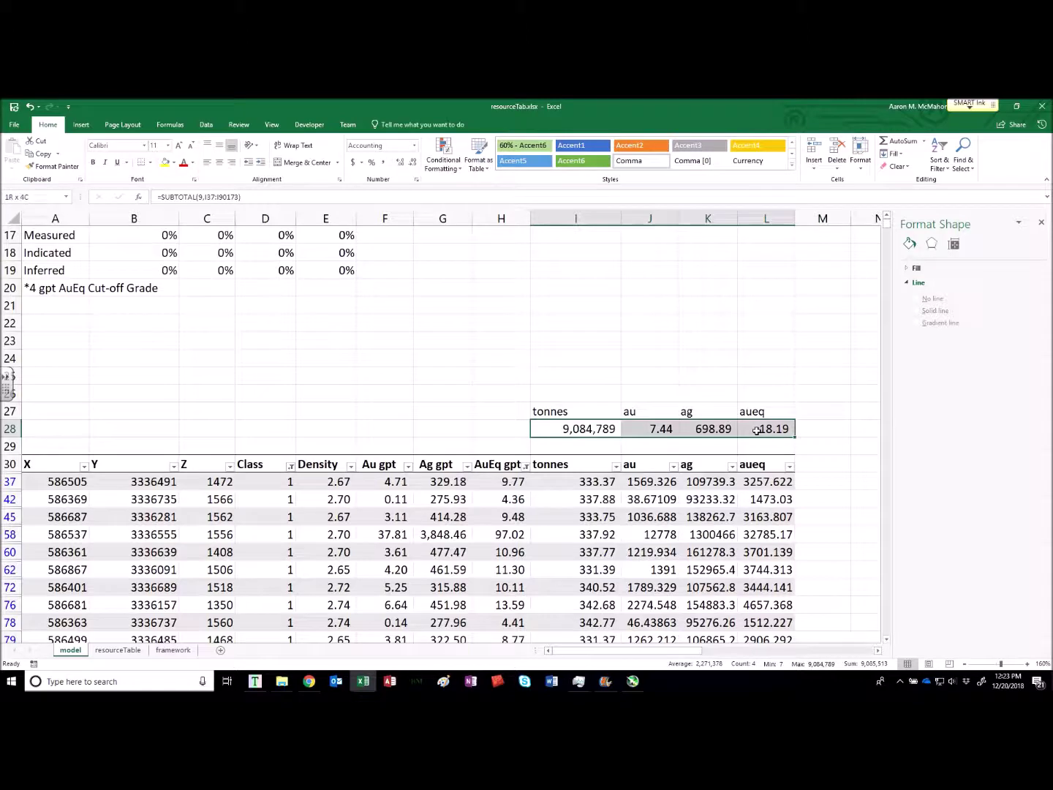
key("ctrl+c")
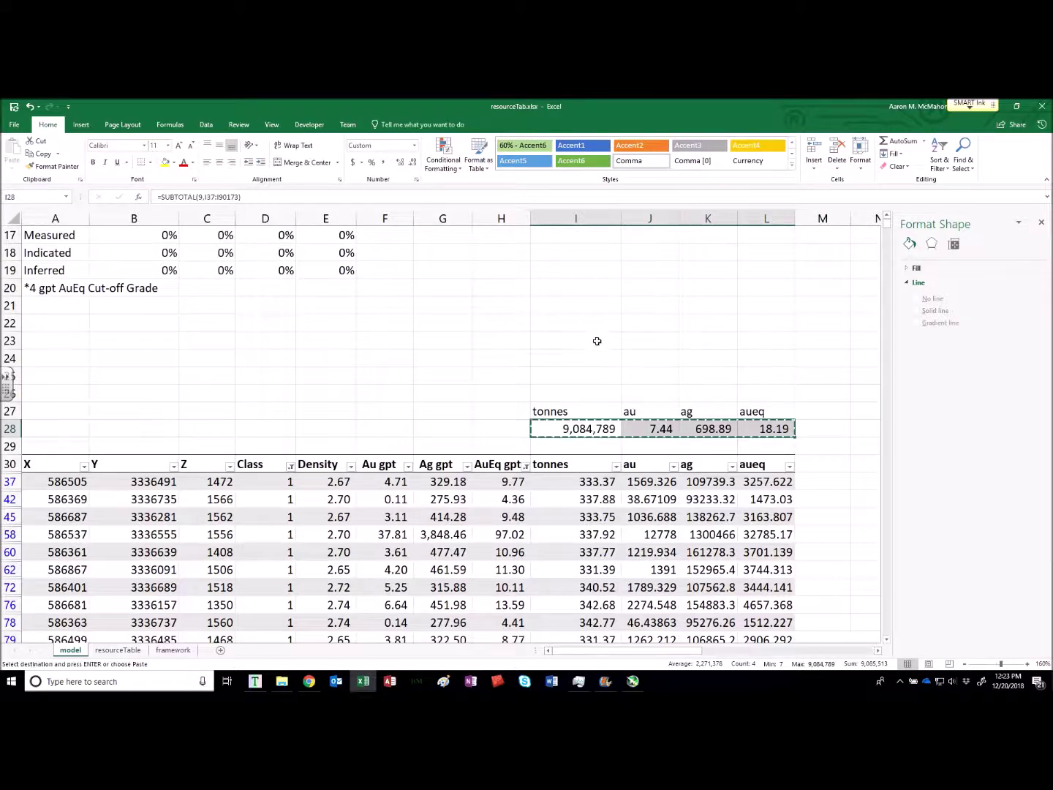
scroll(597, 342, "up", 5)
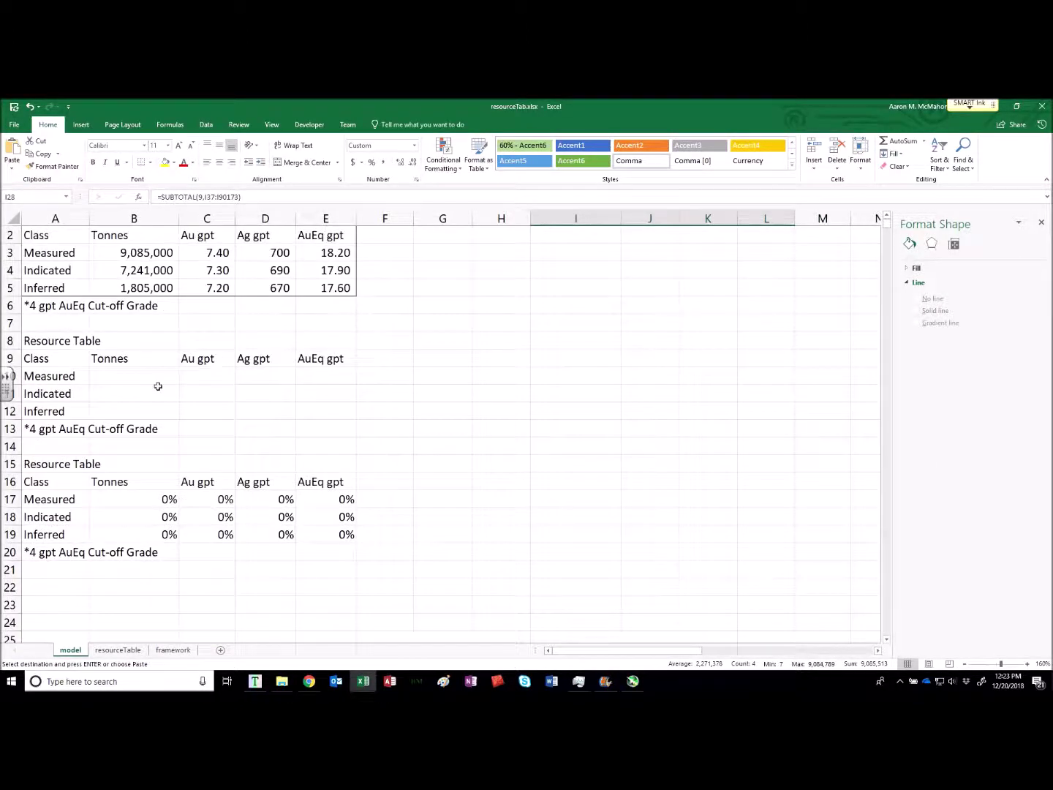
left_click(154, 375)
right_click(155, 375)
left_click(187, 424)
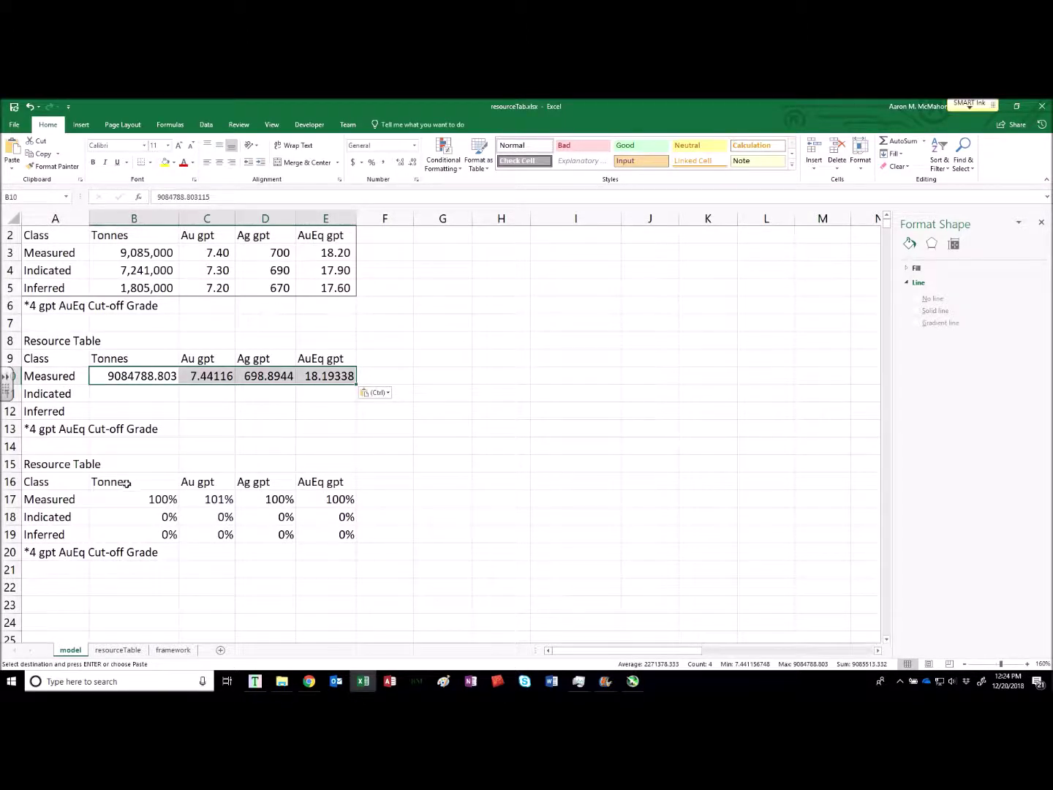
- Compare the Measured percentages in row 17 of the third table with the reported values
left_click_drag(120, 500, 341, 499)
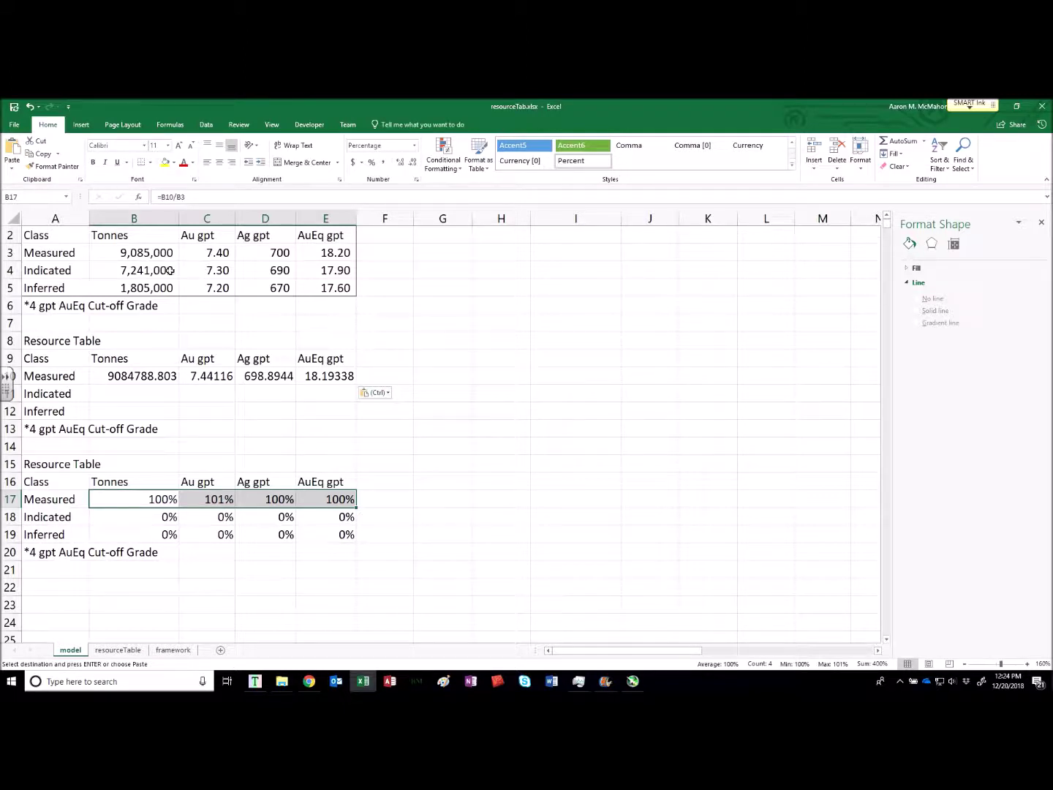
left_click(223, 497)
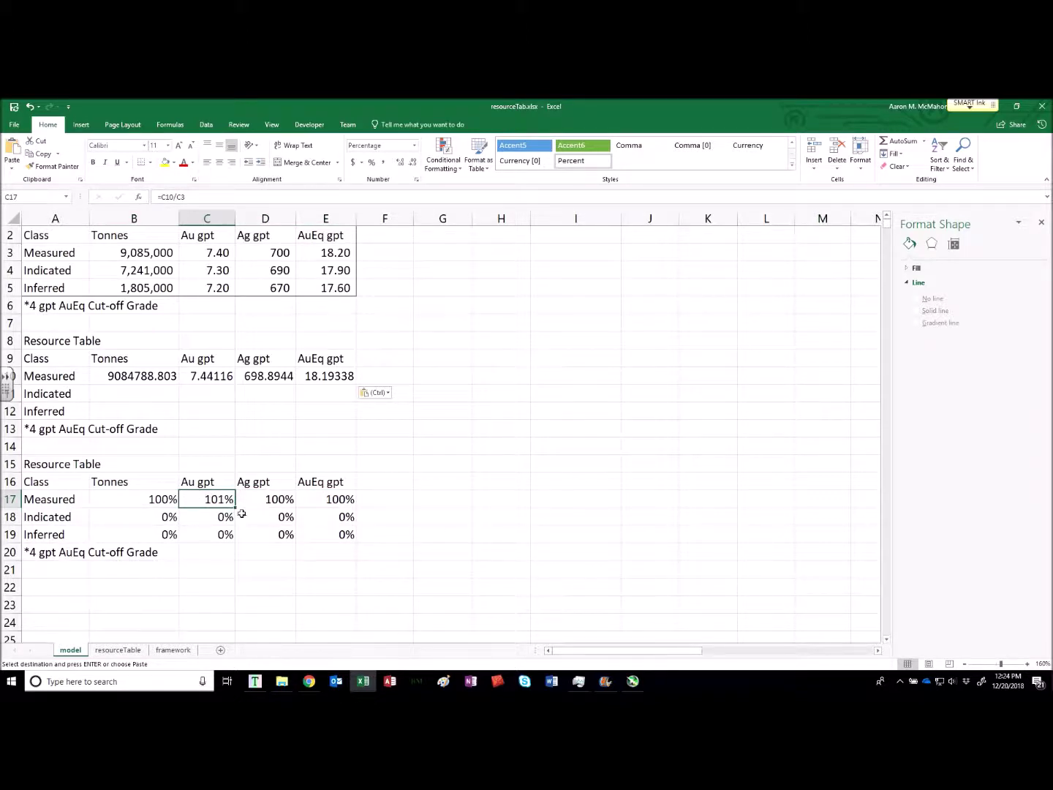
left_click_drag(174, 499, 330, 536)
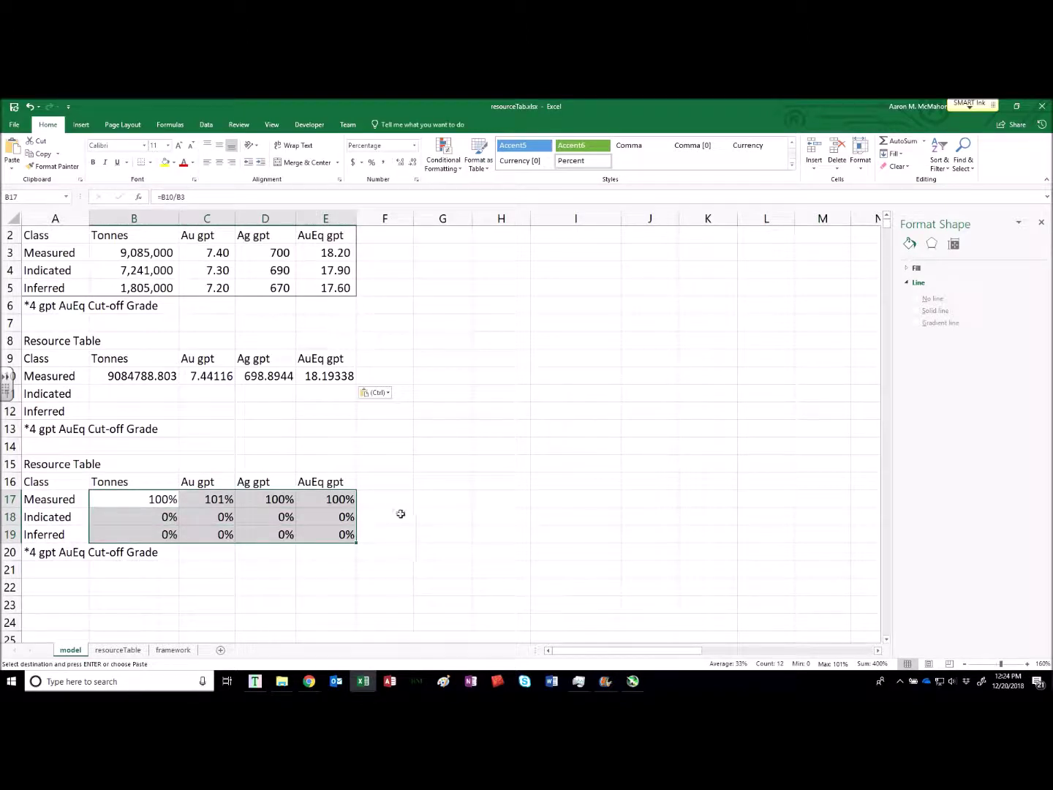
left_click(208, 502)
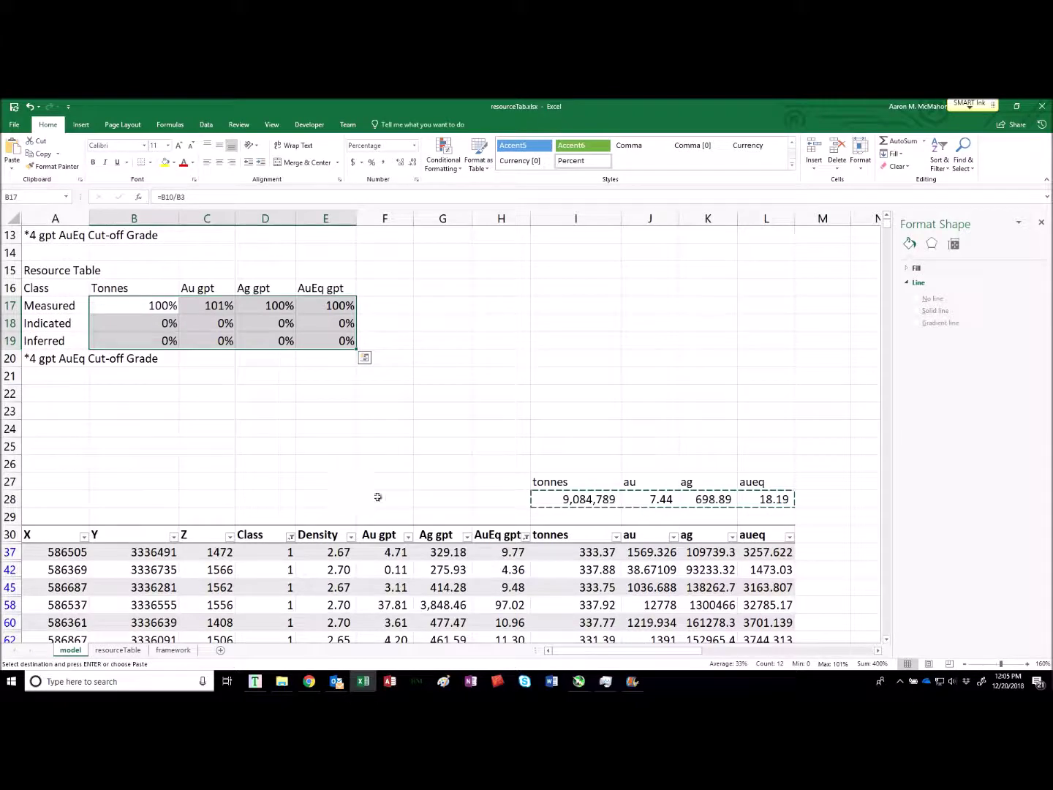
- Filter the block model's Class column to show only class 2
left_click(575, 501)
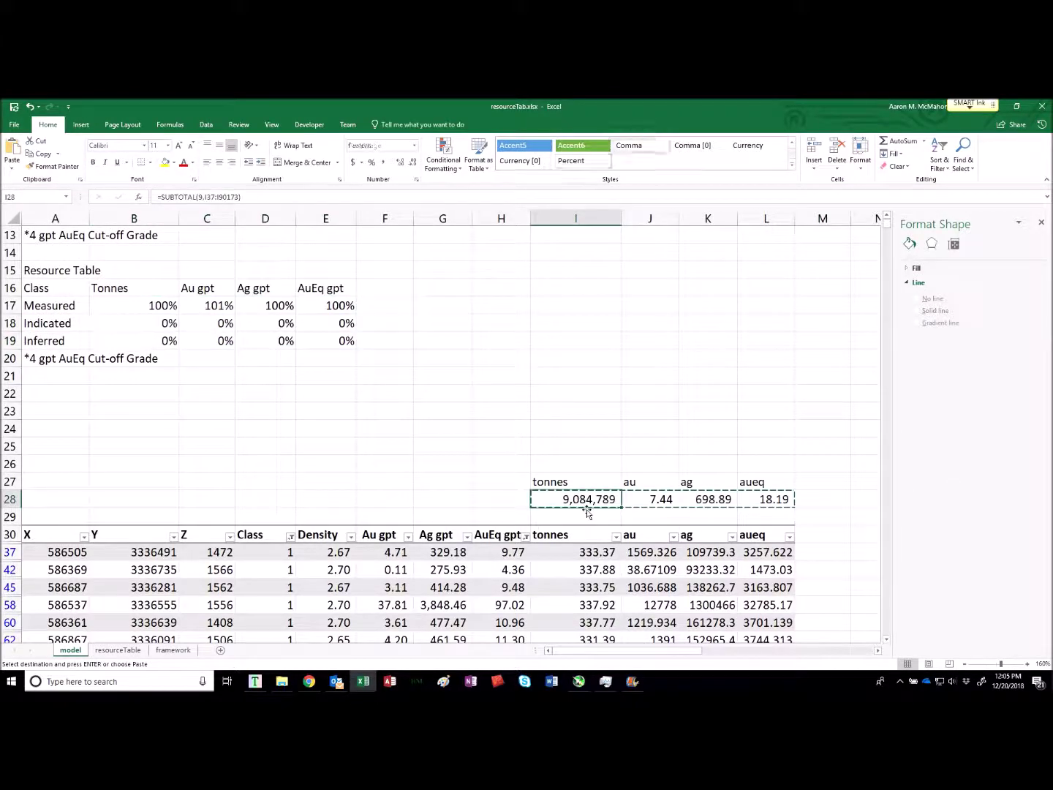
left_click(291, 537)
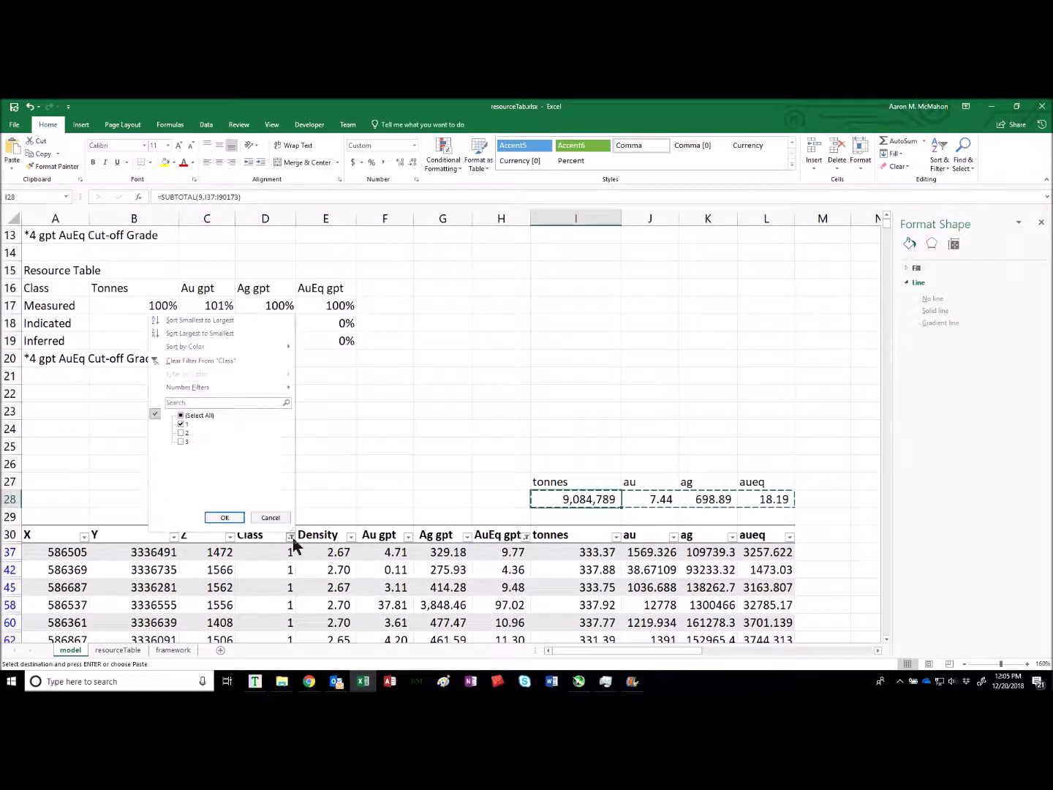
left_click(181, 425)
left_click(181, 433)
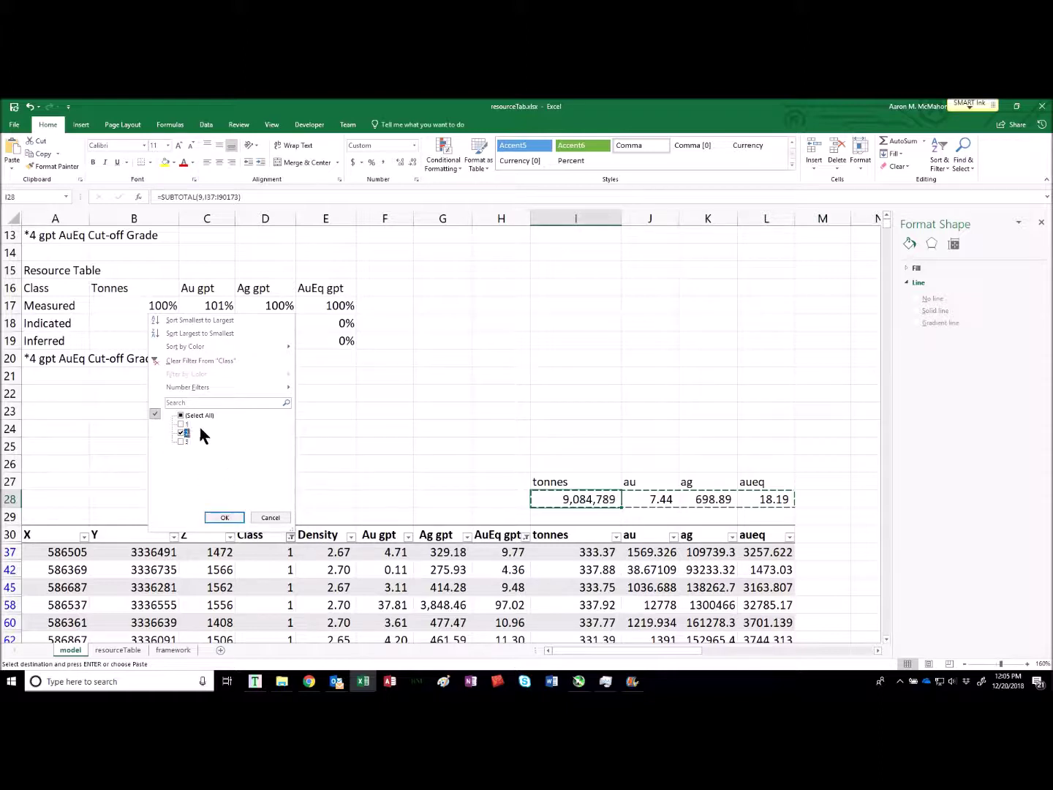
left_click(225, 518)
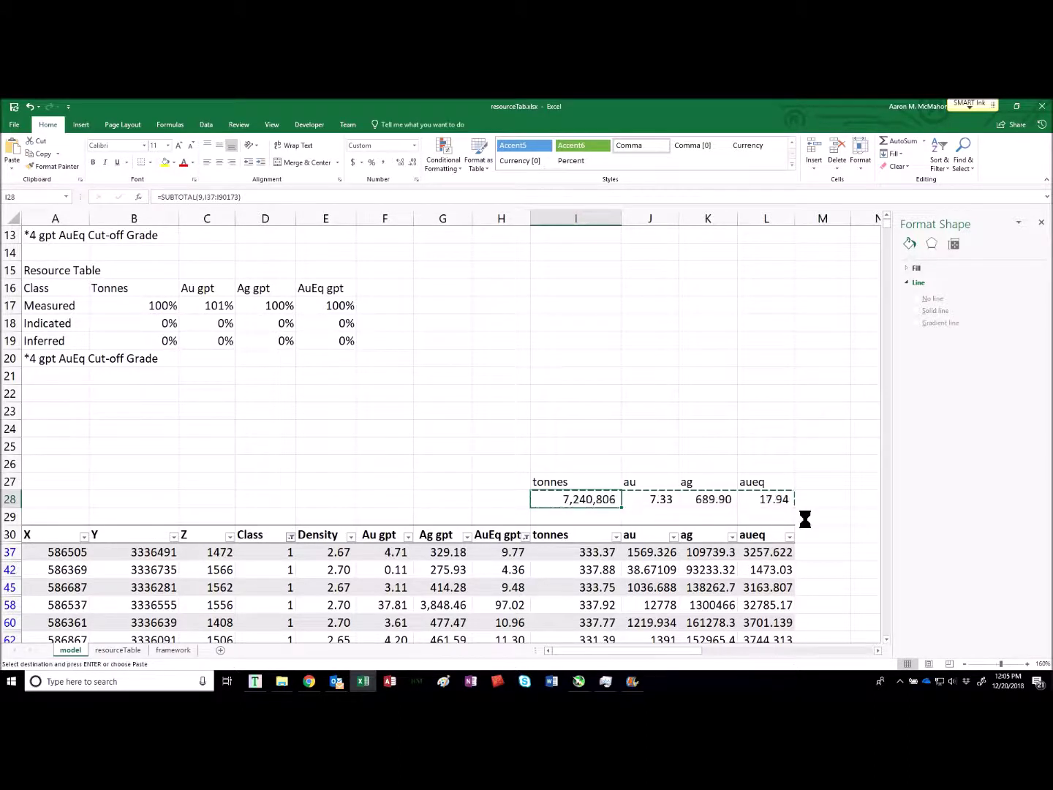
- Copy the results in I28:L28 and paste them as values into the second table's Indicated row, starting at B11
left_click_drag(695, 495, 743, 494)
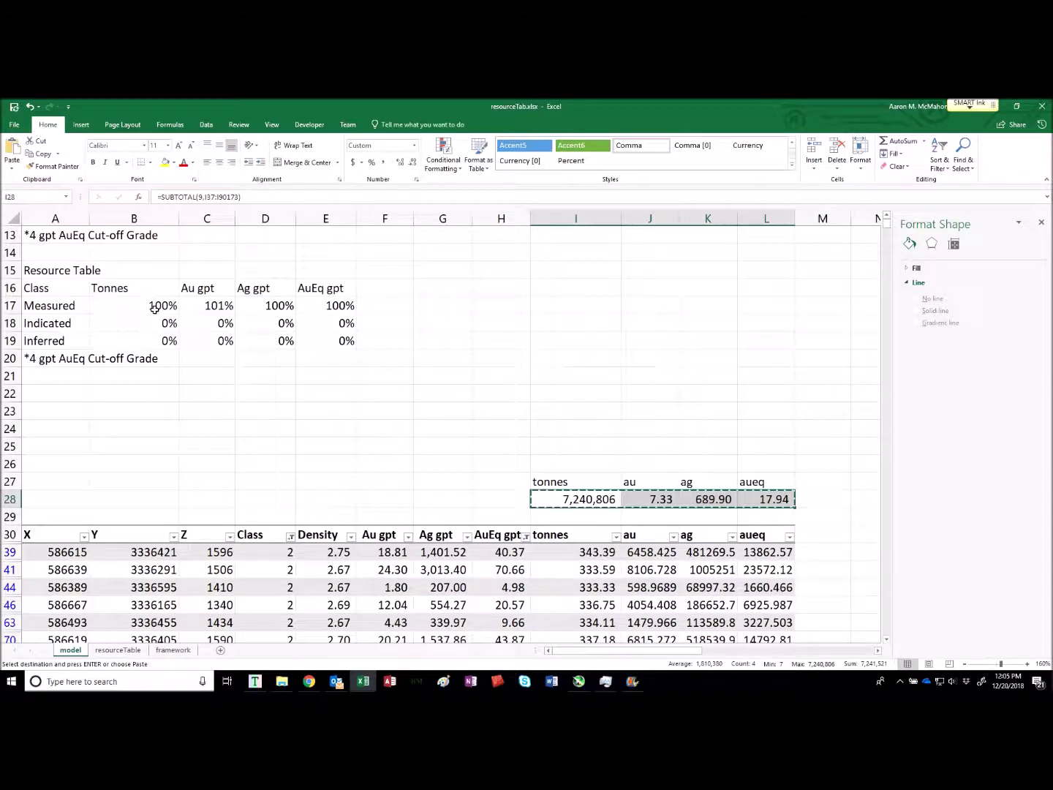
scroll(167, 343, "up", 3)
left_click(157, 358)
right_click(155, 357)
left_click(192, 403)
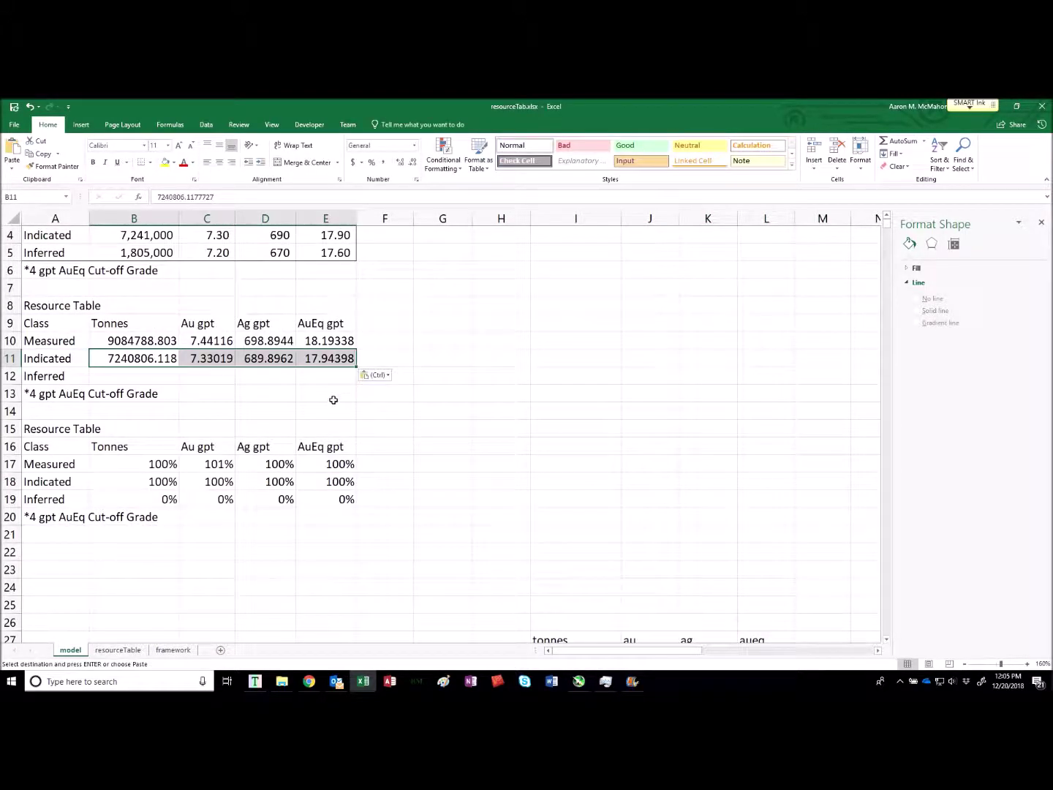
- Change the block model's Class filter to show only class 3
scroll(335, 400, "down", 6)
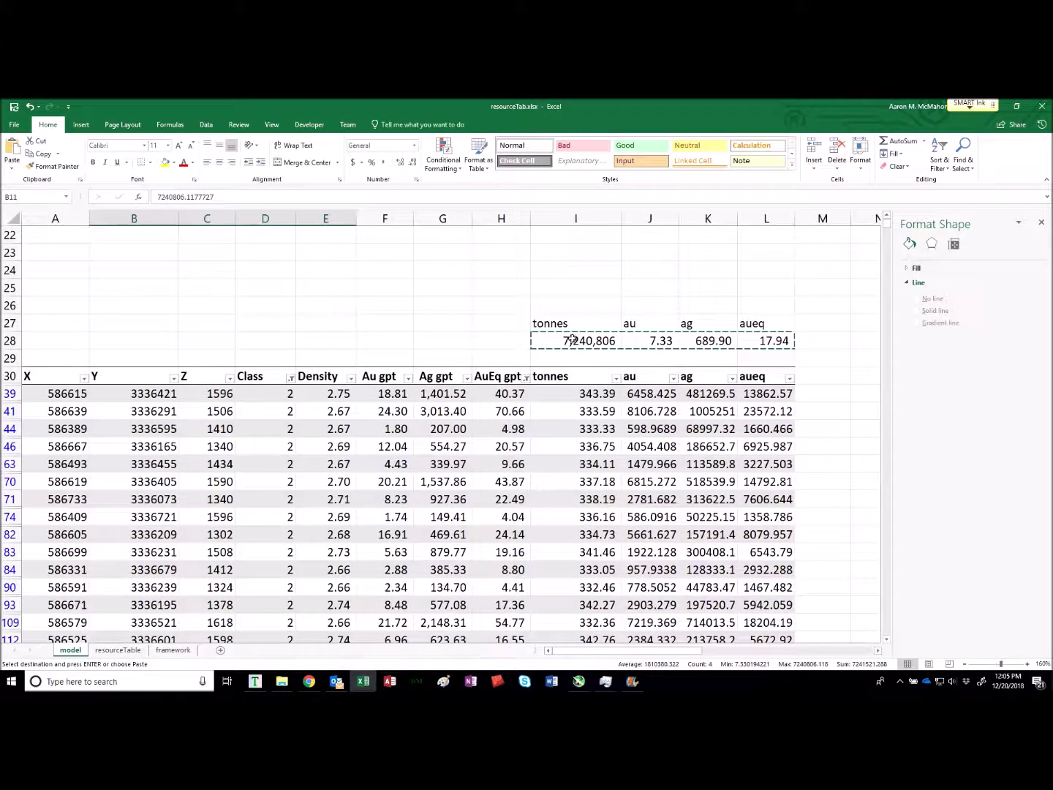
left_click(290, 378)
left_click(186, 503)
left_click(182, 512)
left_click(225, 587)
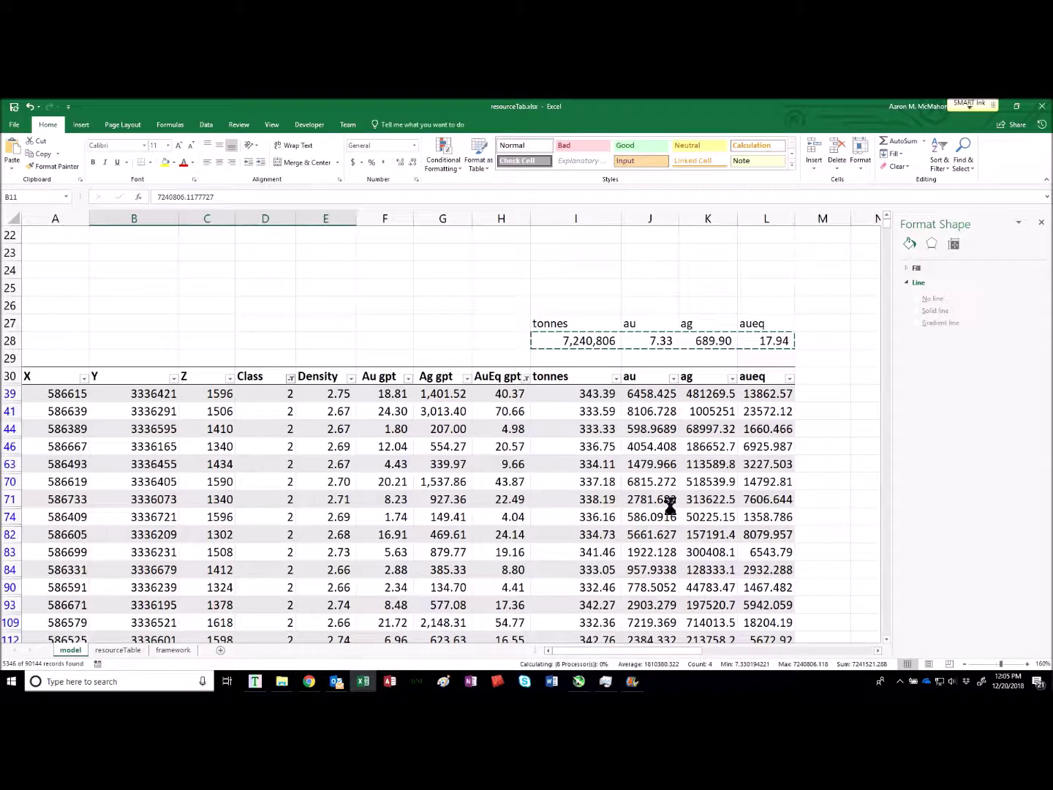
- Copy the results in I28:L28 and paste them as values into the second table's Inferred row, starting at B12
left_click_drag(588, 340, 768, 341)
scroll(435, 272, "up", 6)
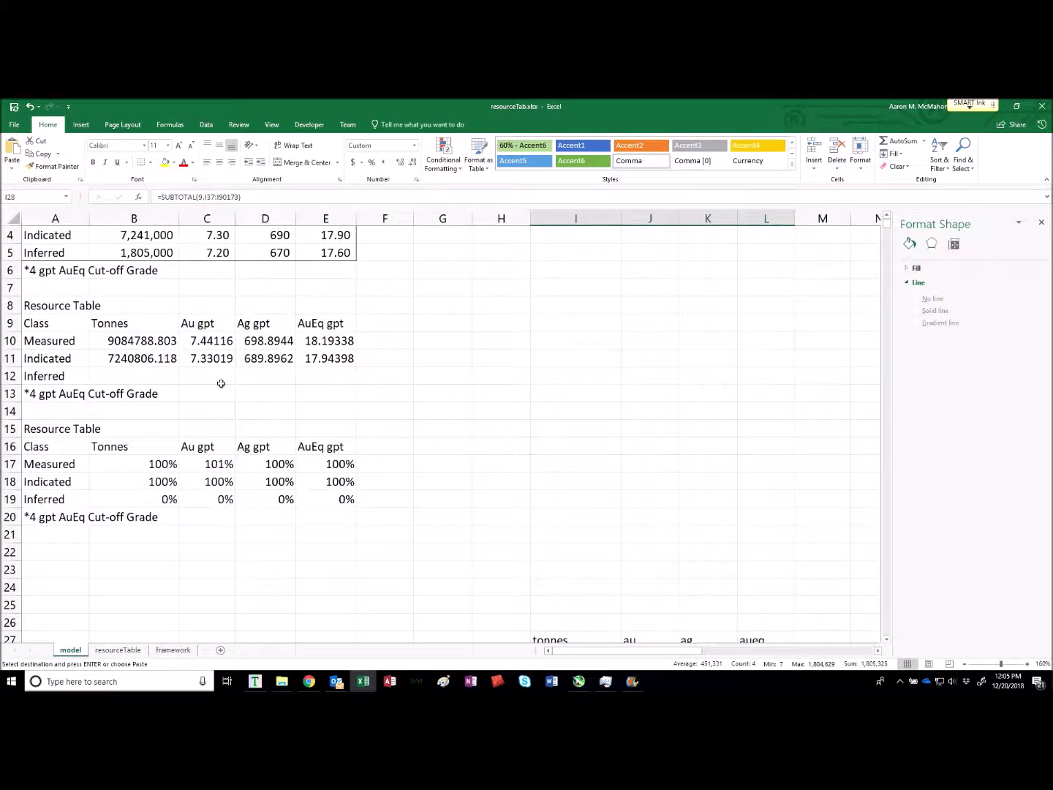
right_click(159, 374)
left_click(200, 420)
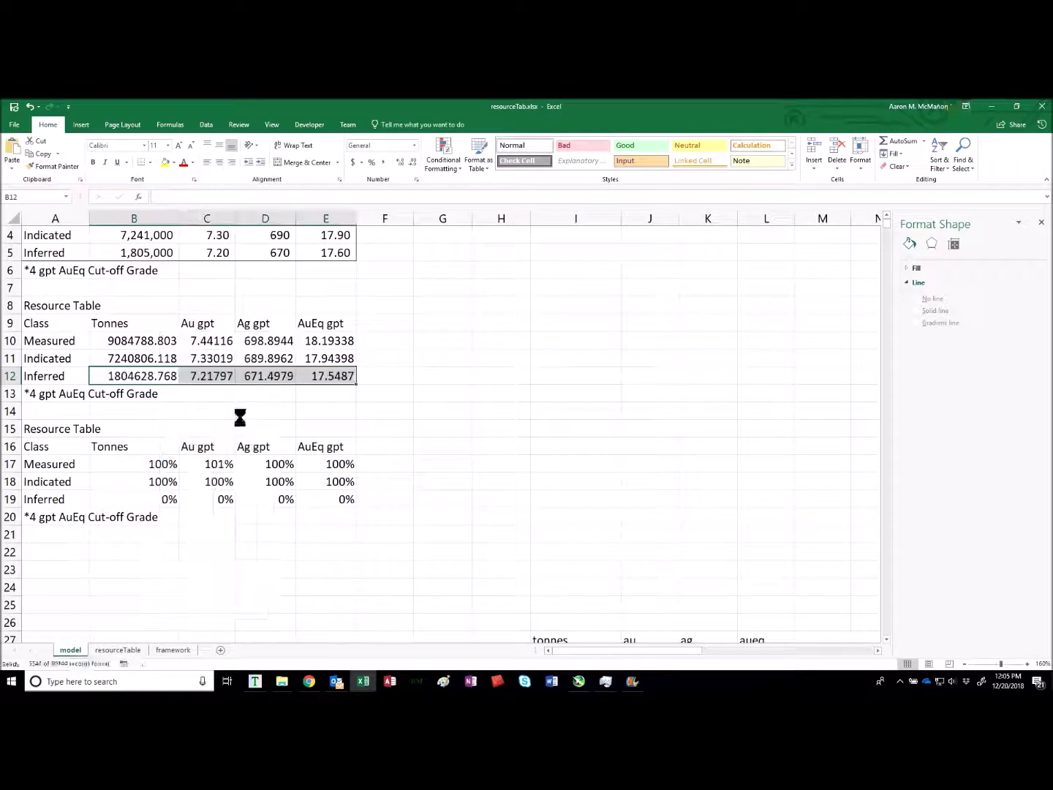
left_click(418, 391)
- Review the percentage comparison for all three classes in the third table against the calculated results
scroll(443, 483, "down", 1)
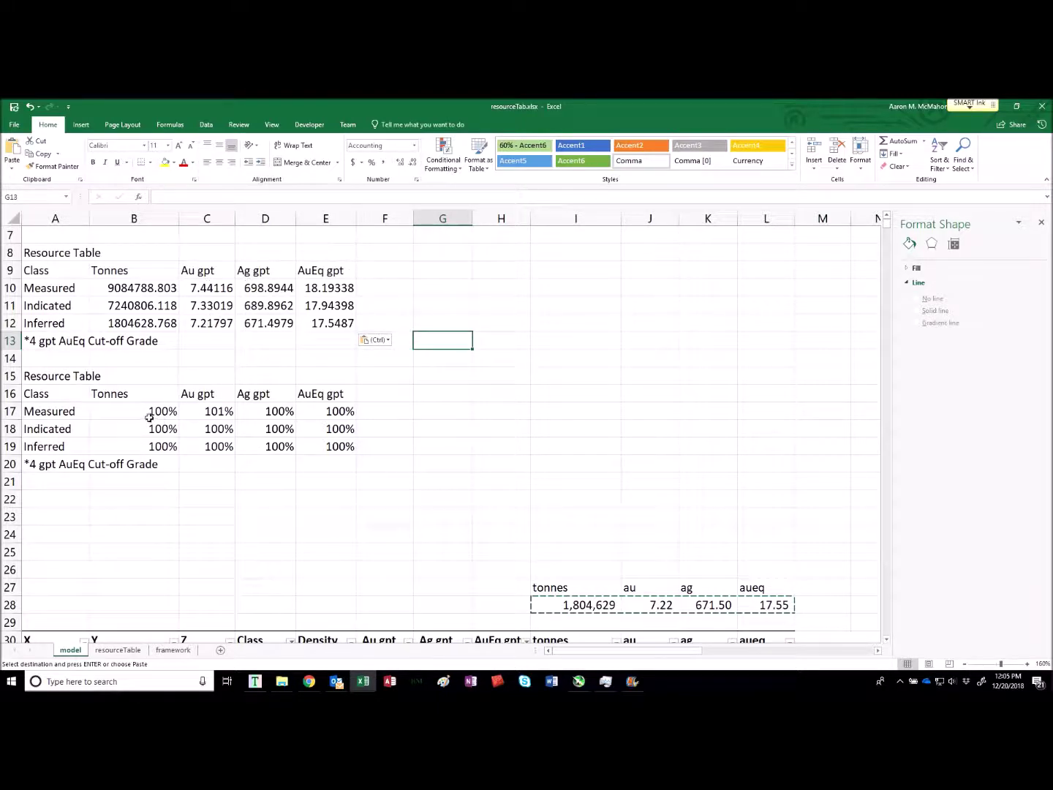
scroll(228, 583, "down", 2)
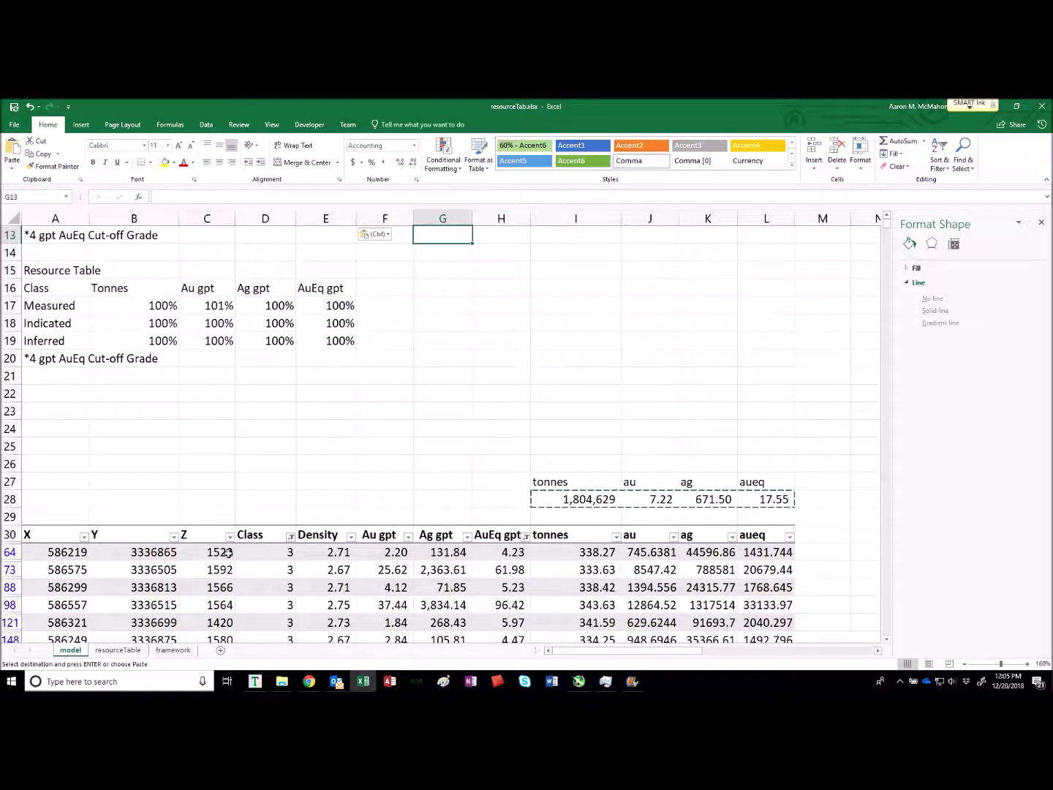
scroll(230, 511, "up", 4)
scroll(302, 300, "down", 2)
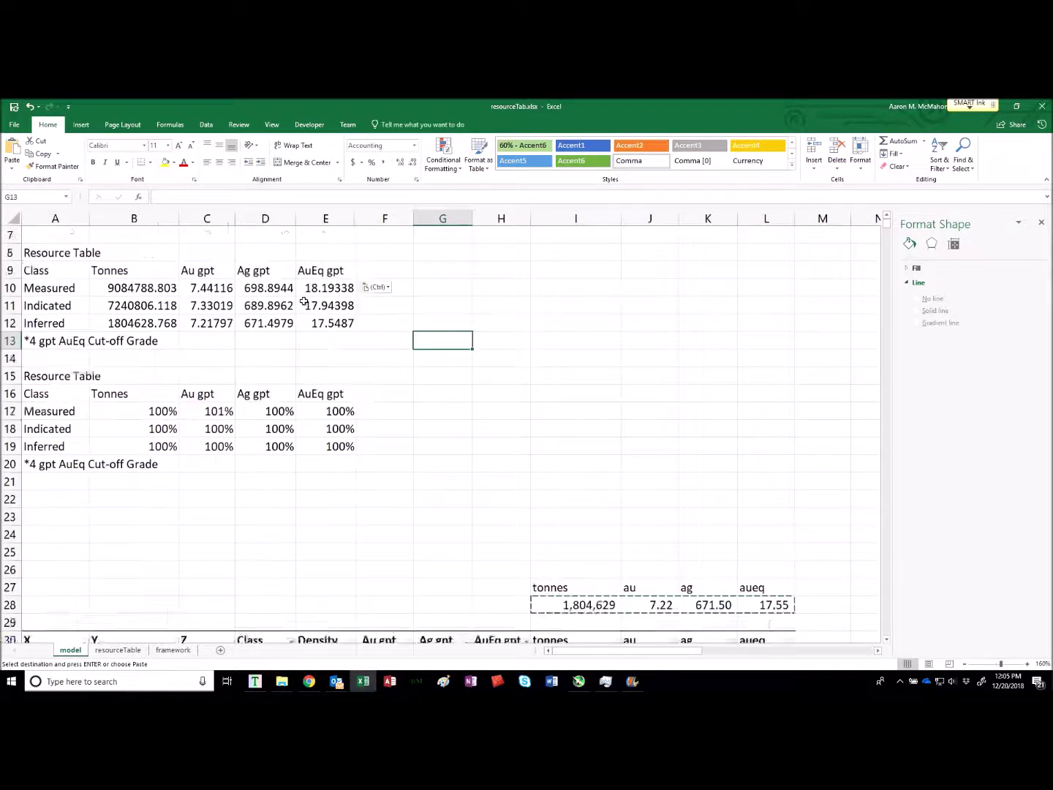
scroll(304, 301, "down", 2)
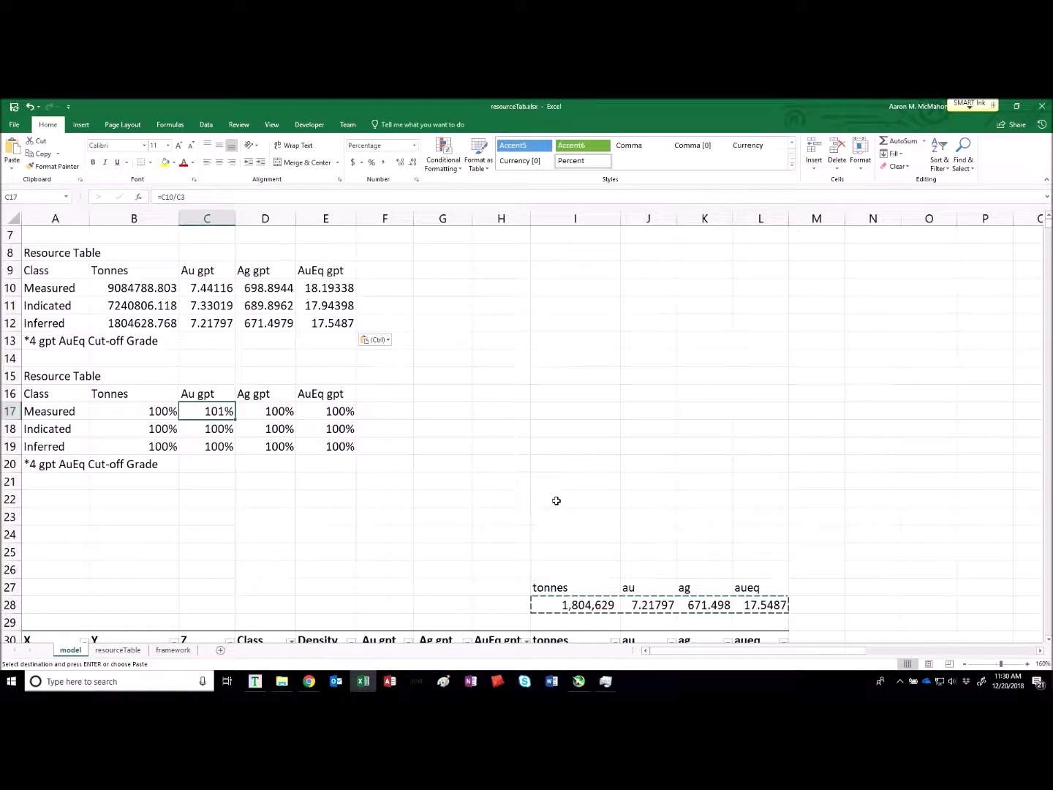
- Enter the header COG AuEq in H2 and the cut-off grades 1, 2 and 3 below it in H3:H5
scroll(557, 500, "up", 2)
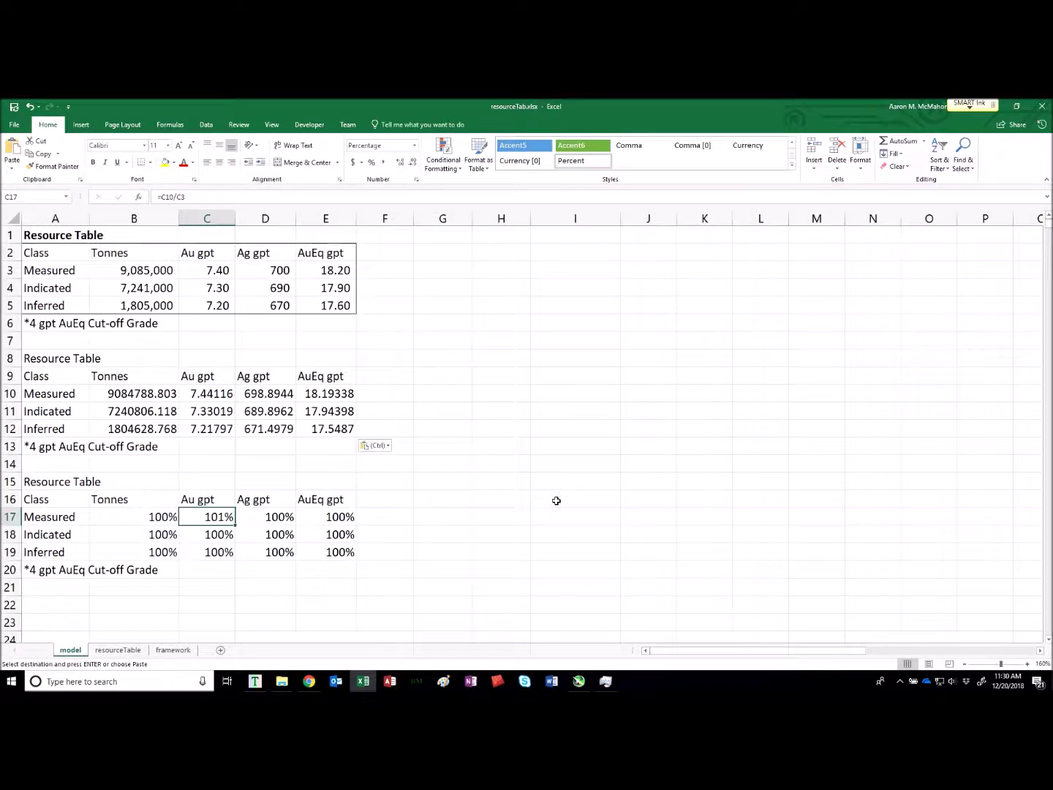
left_click(502, 252)
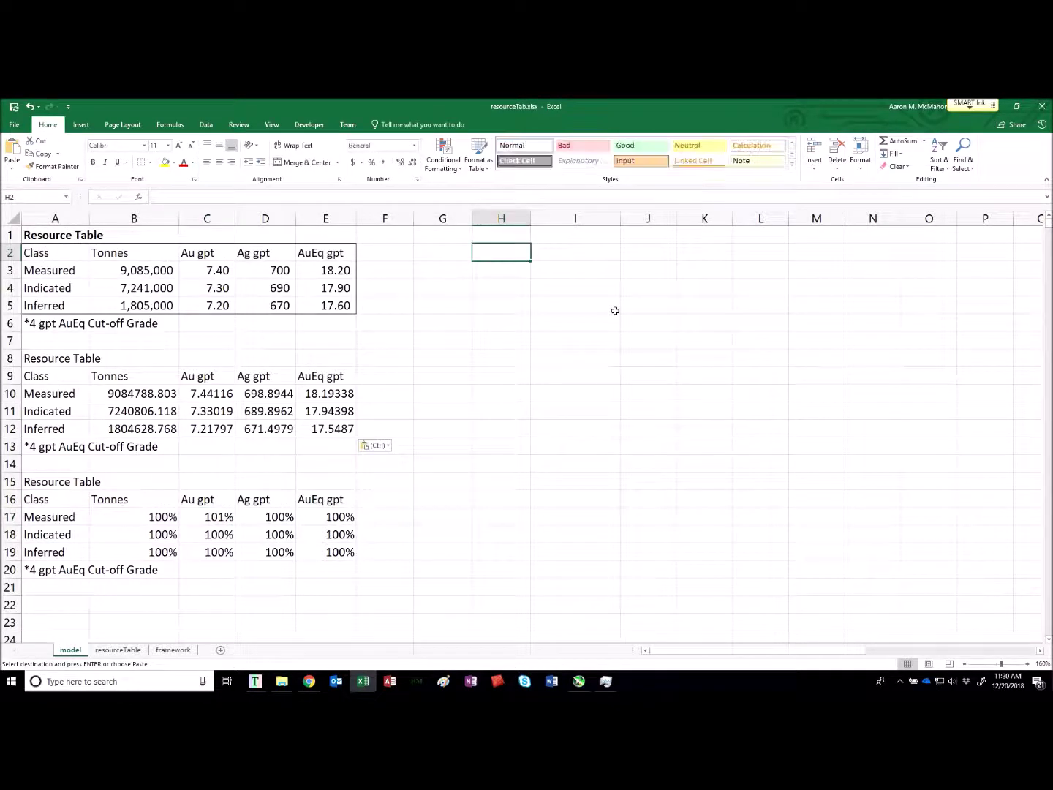
type("COG")
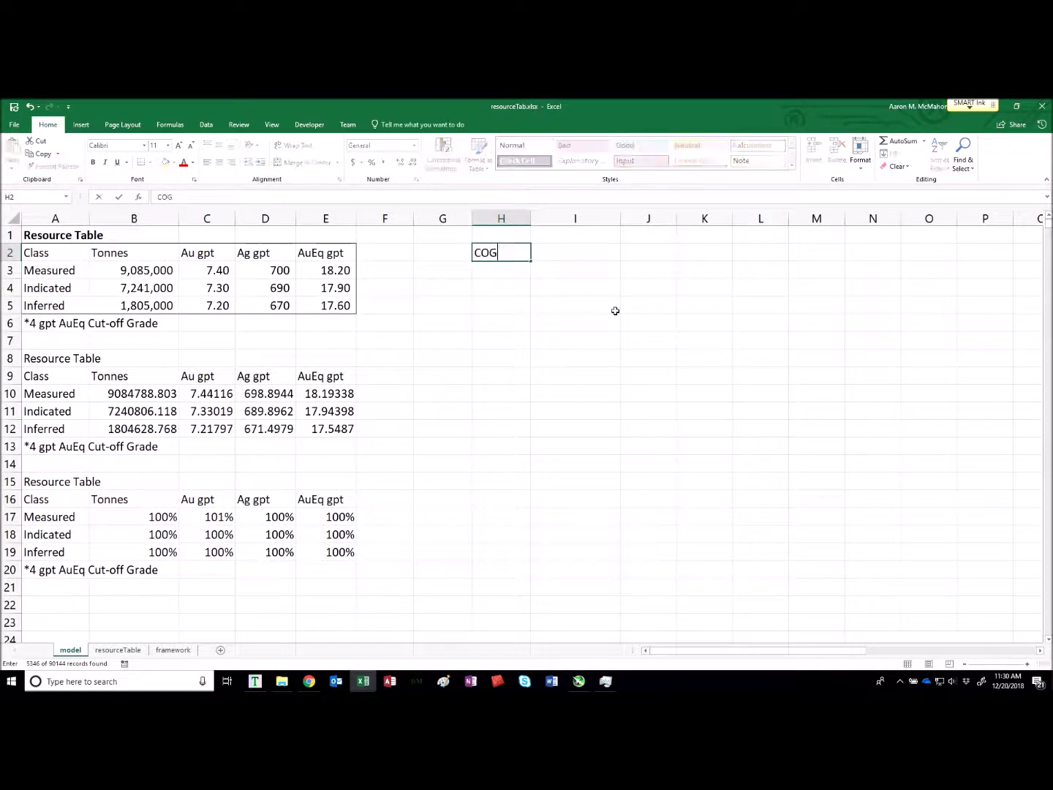
type(" AuEq")
key("Return")
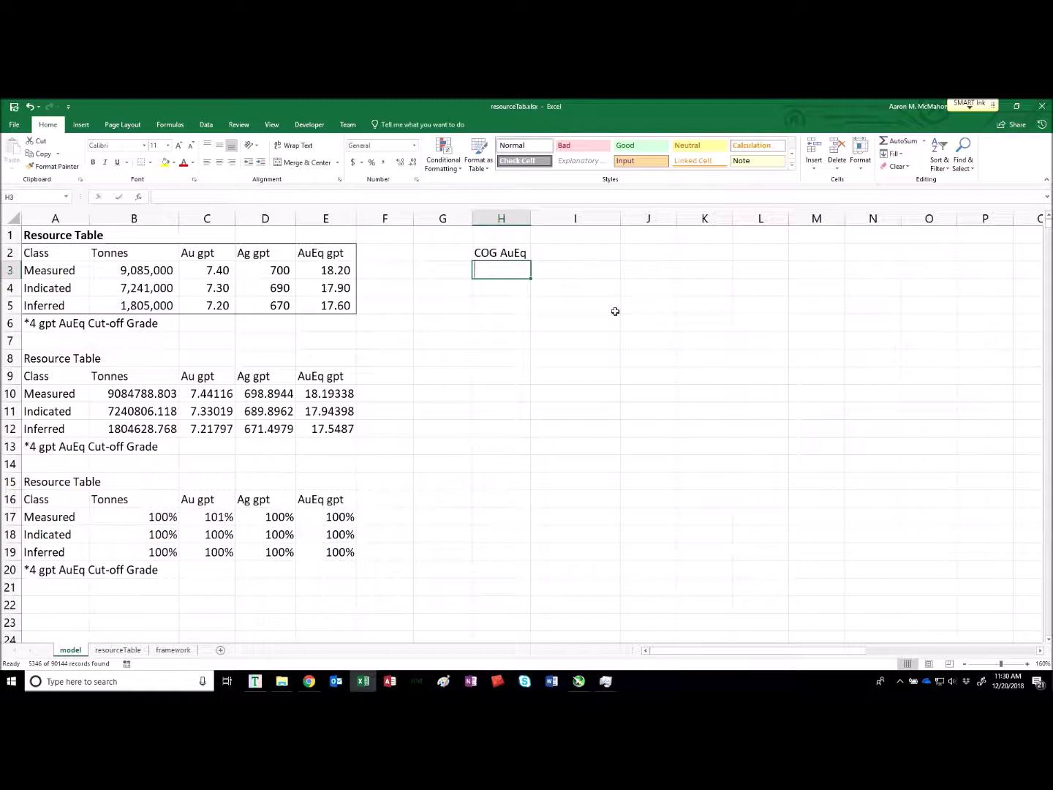
type("1")
key("Return")
type("2")
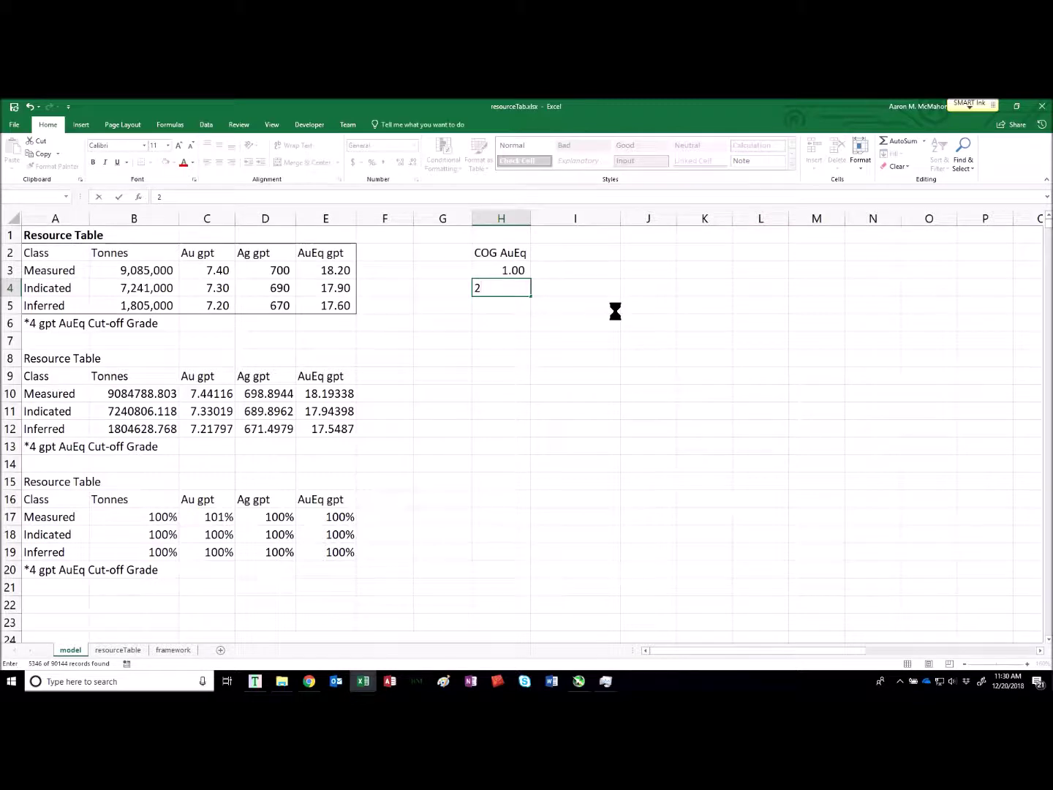
key("Return")
type("3")
key("Return")
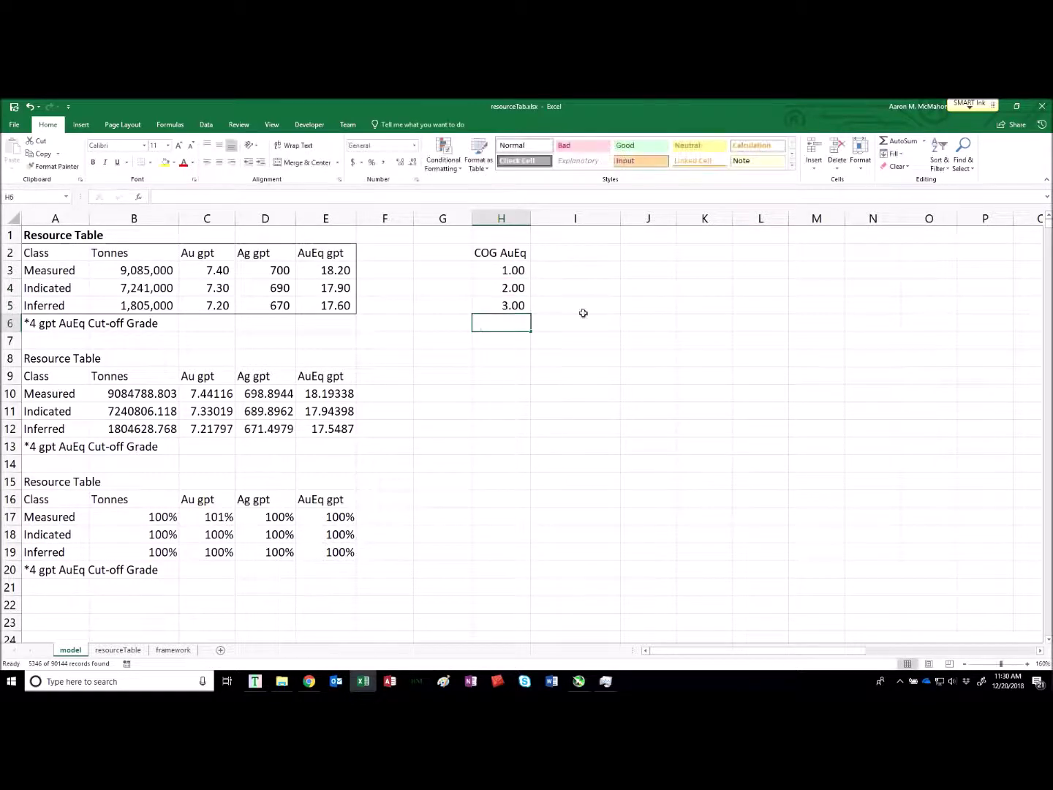
- Enter the formula =H5+1 in H6 and fill it down to H12 to extend the cut-off grades to 10
type("=H5+")
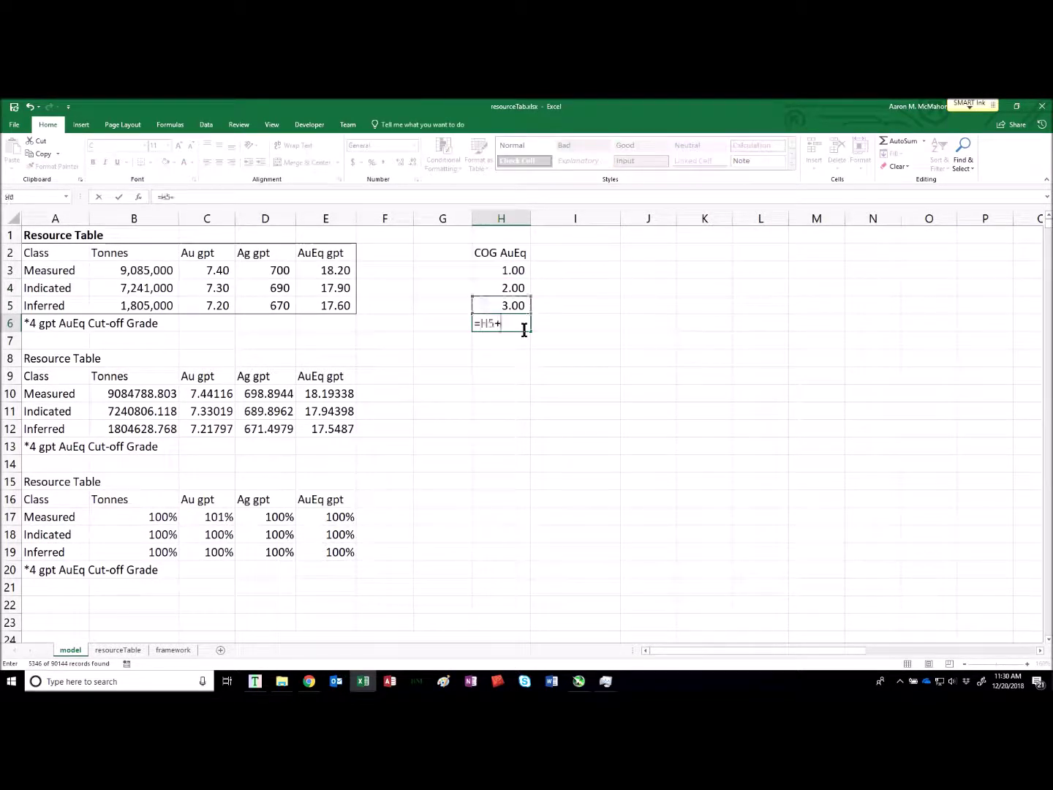
type("1")
key("Return")
left_click_drag(512, 324, 498, 428)
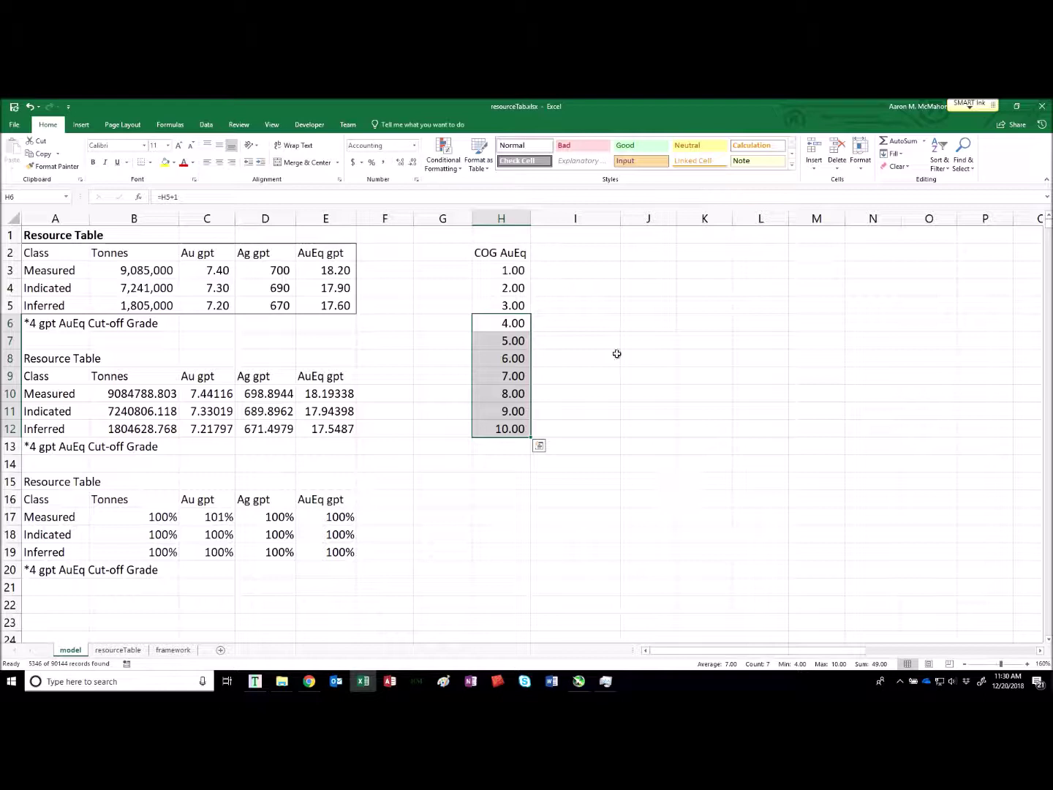
- Copy the Tonnes, Au gpt, Ag gpt and AuEq gpt headers from B9:E9 and paste them as values starting at I2
left_click(591, 272)
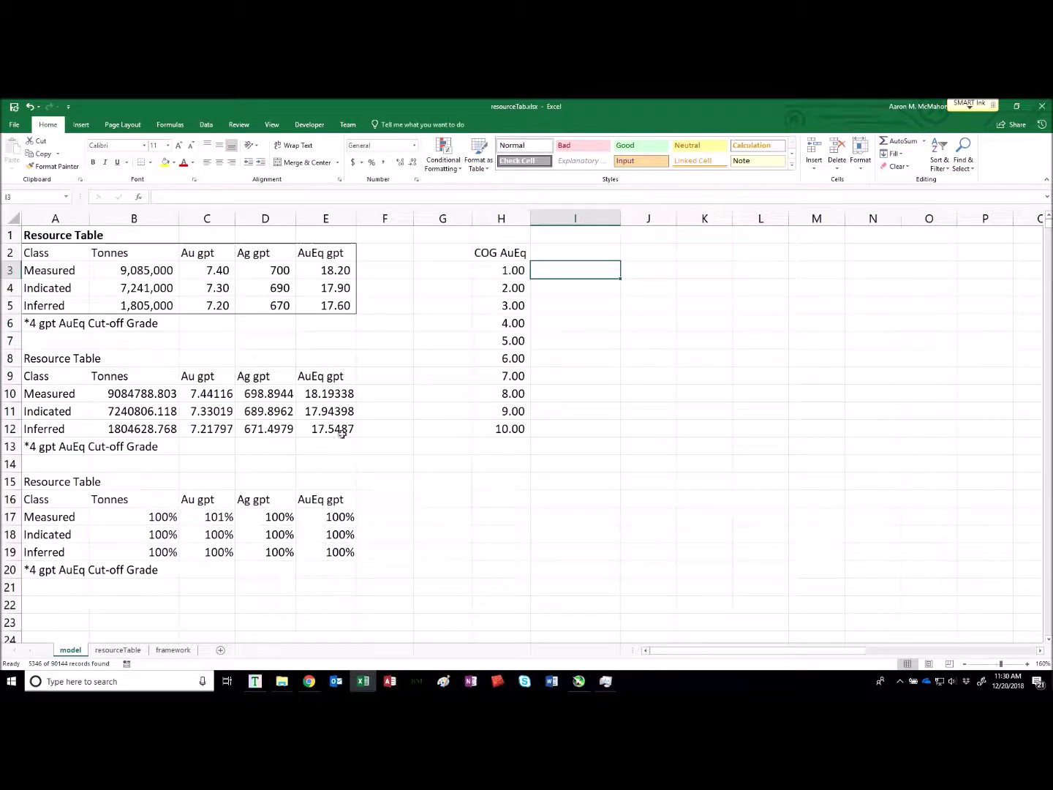
left_click_drag(164, 382, 330, 377)
key("ctrl+c")
left_click(565, 250)
right_click(564, 250)
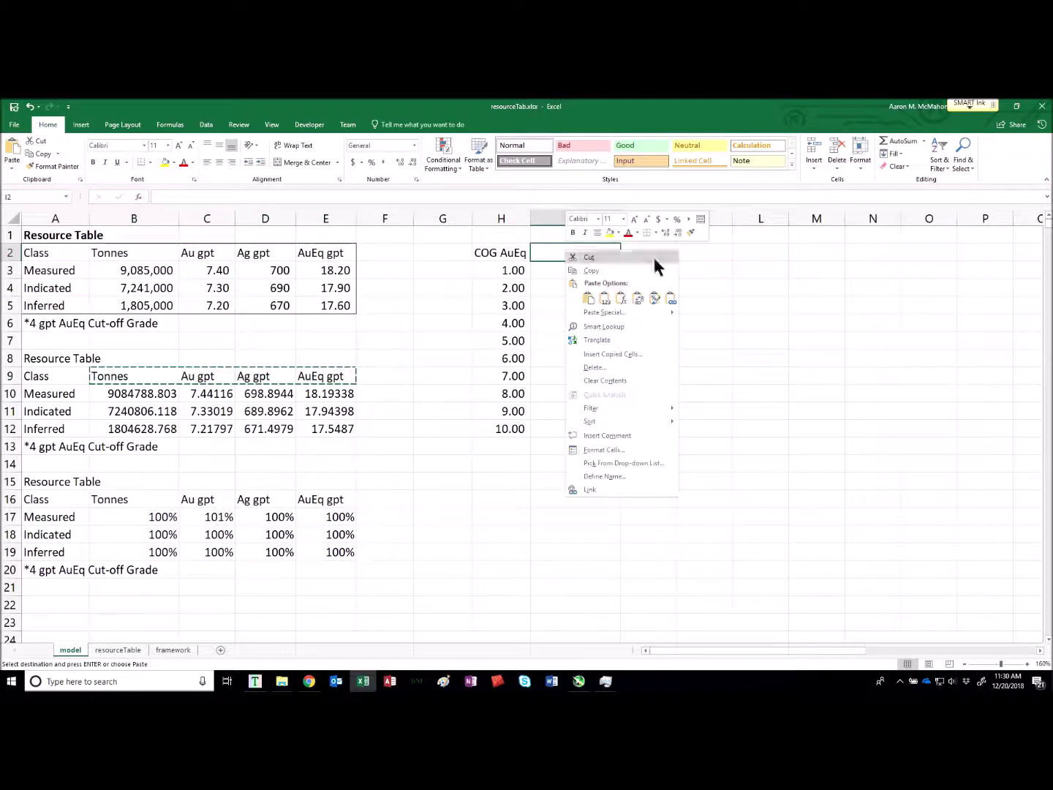
left_click(605, 298)
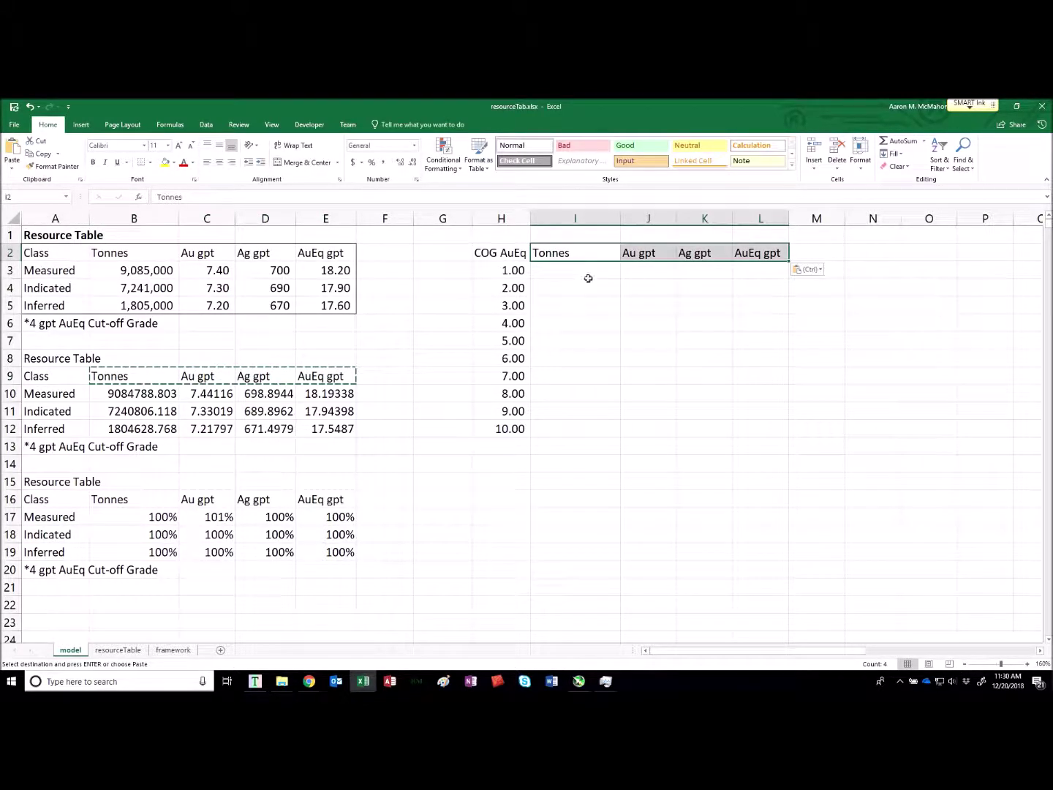
- Include classes 1 and 2 alongside class 3 in the block model's Class filter
left_click(586, 276)
scroll(587, 281, "down", 3)
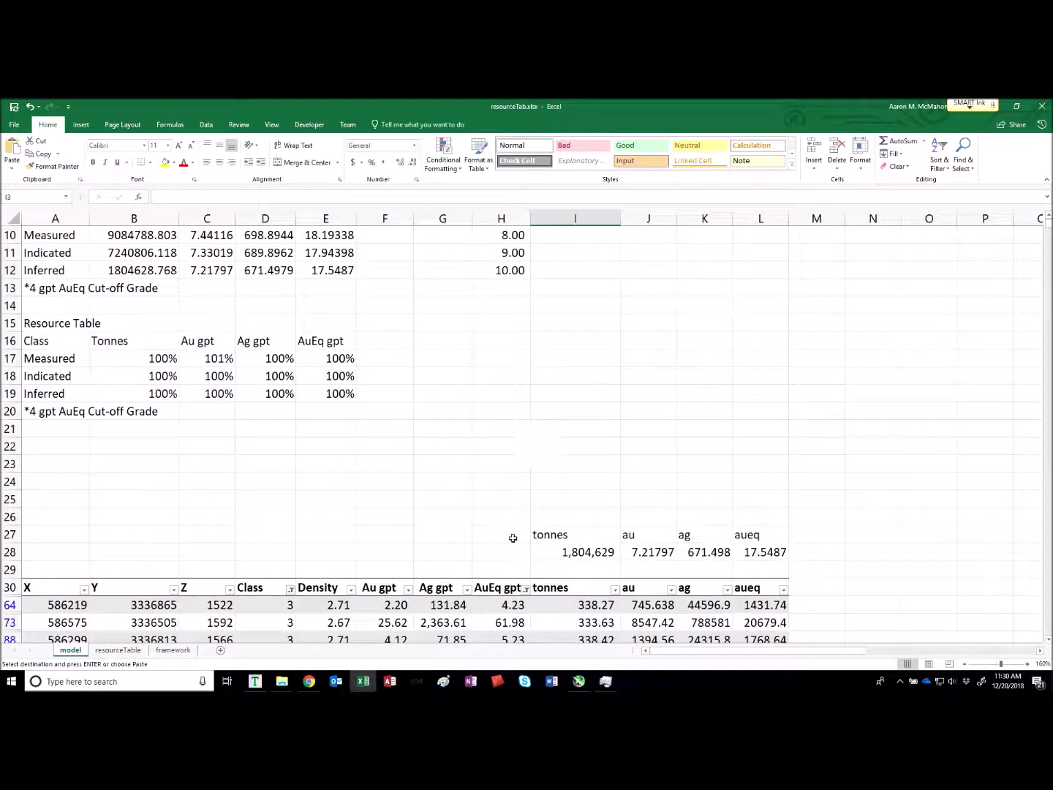
left_click(291, 590)
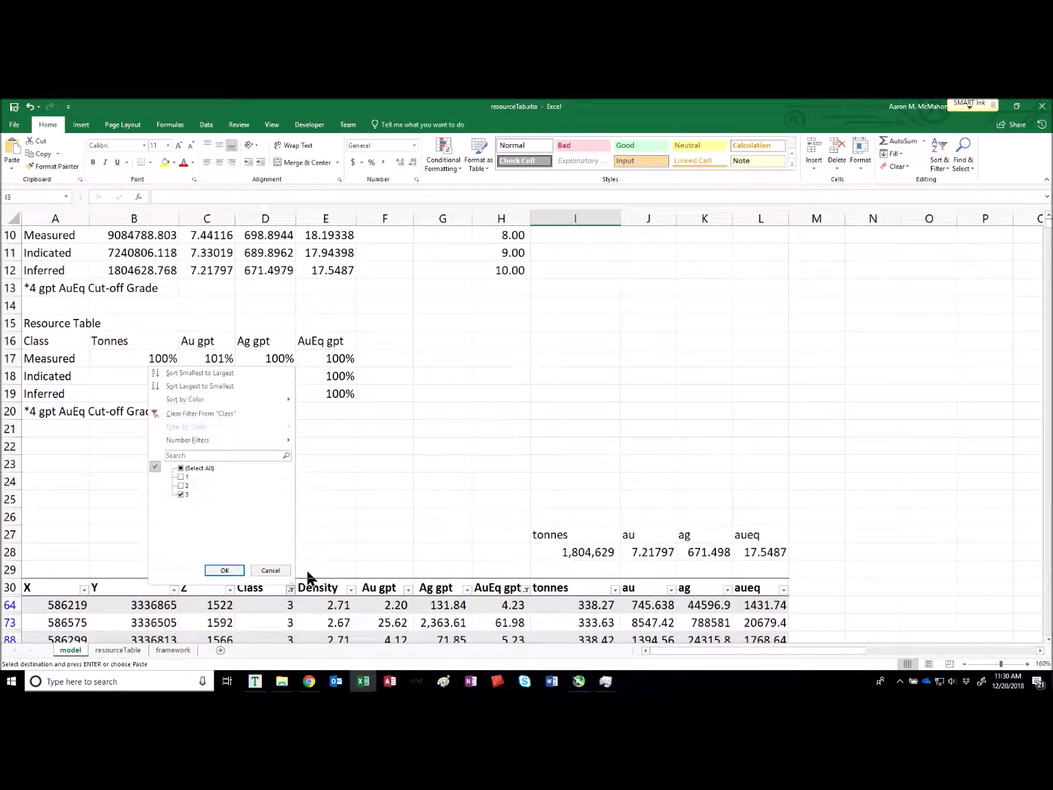
left_click(180, 486)
left_click(181, 477)
left_click(225, 570)
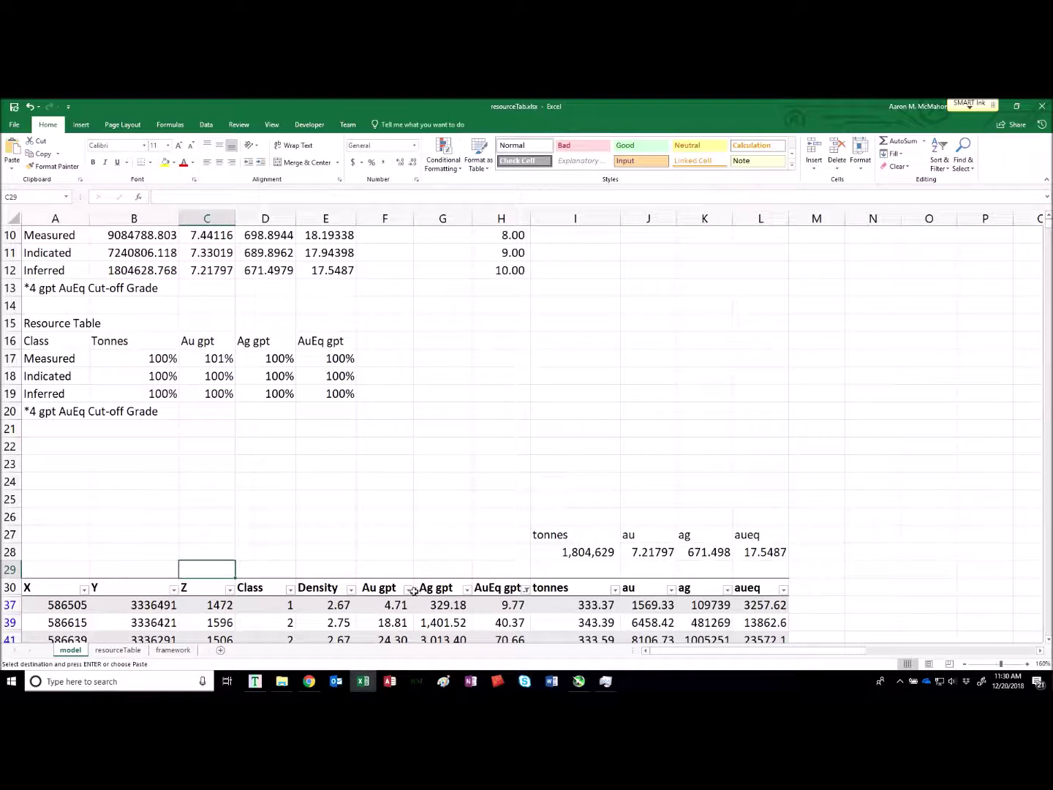
- Filter the AuEq gpt column to values greater than or equal to 1
left_click(525, 589)
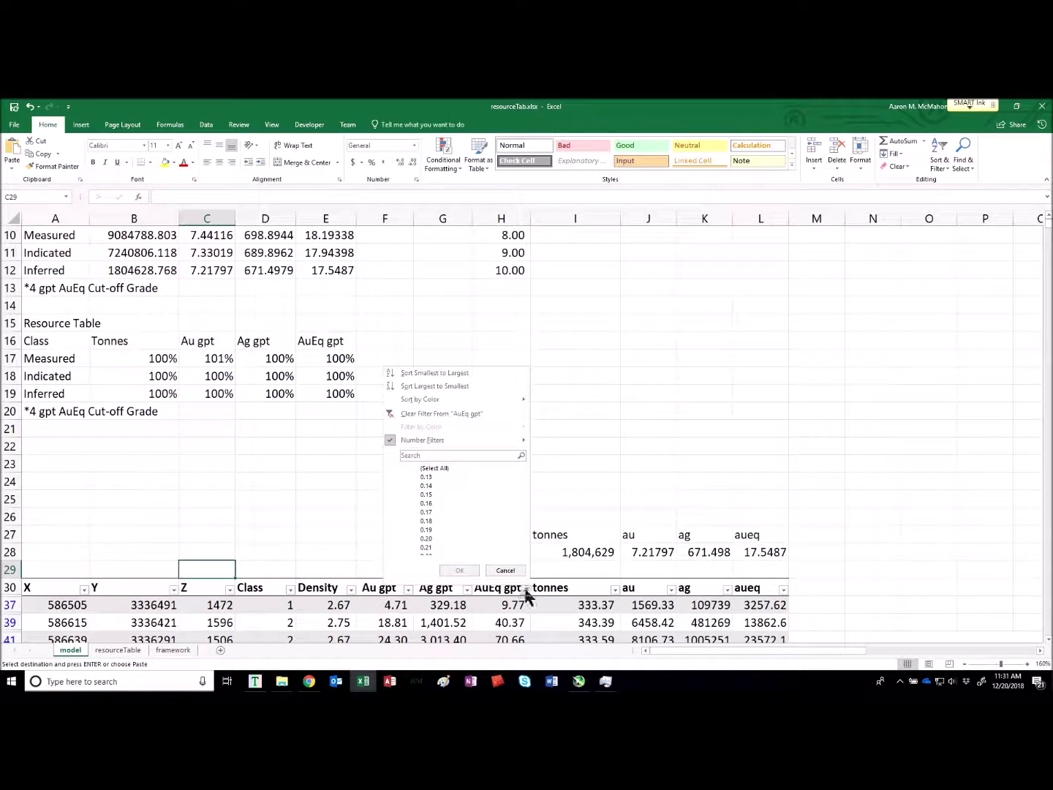
mouse_move(486, 442)
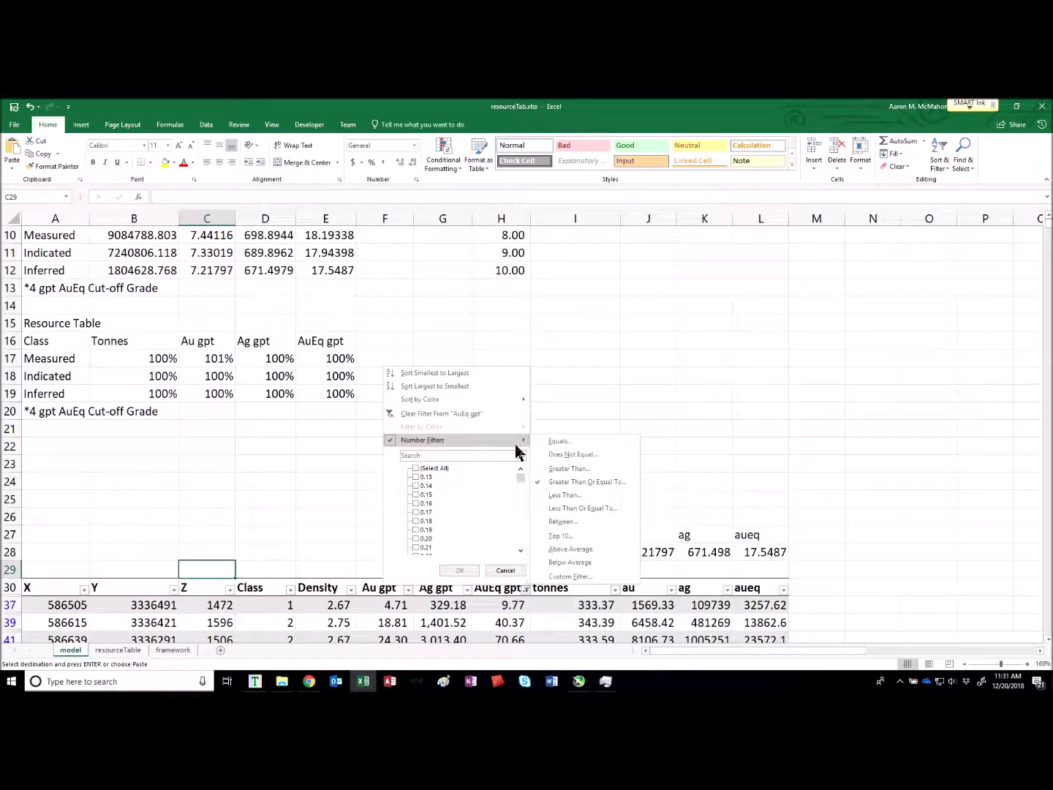
left_click(571, 481)
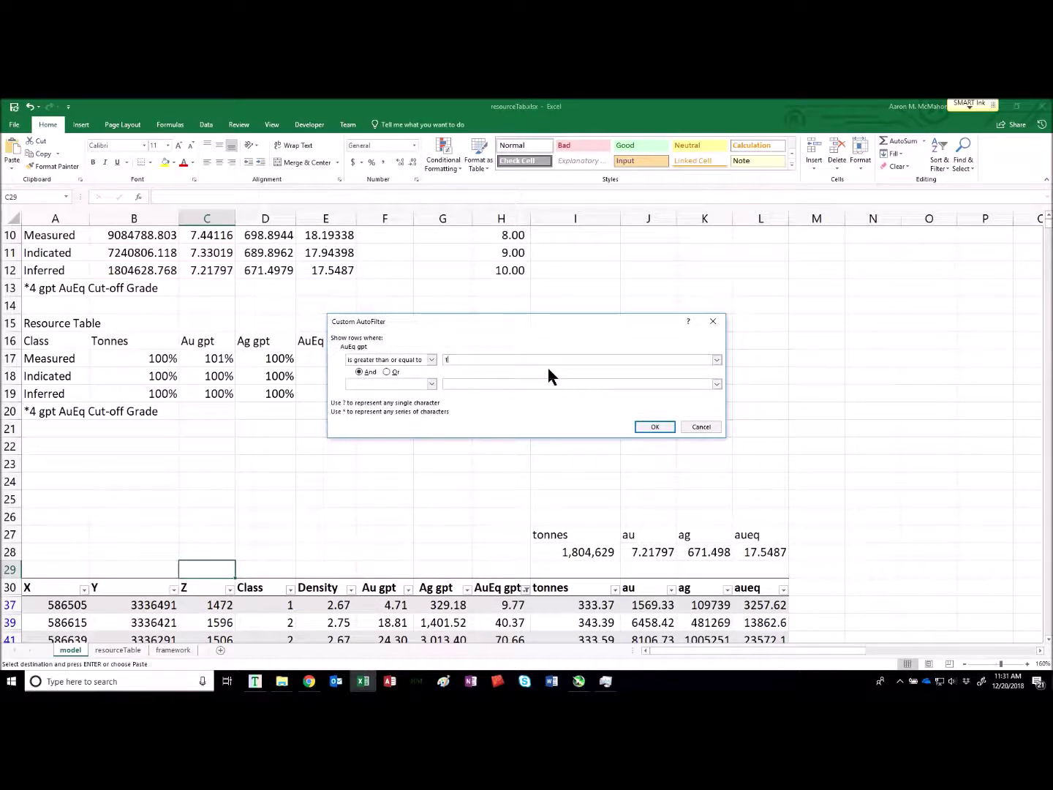
left_click(655, 426)
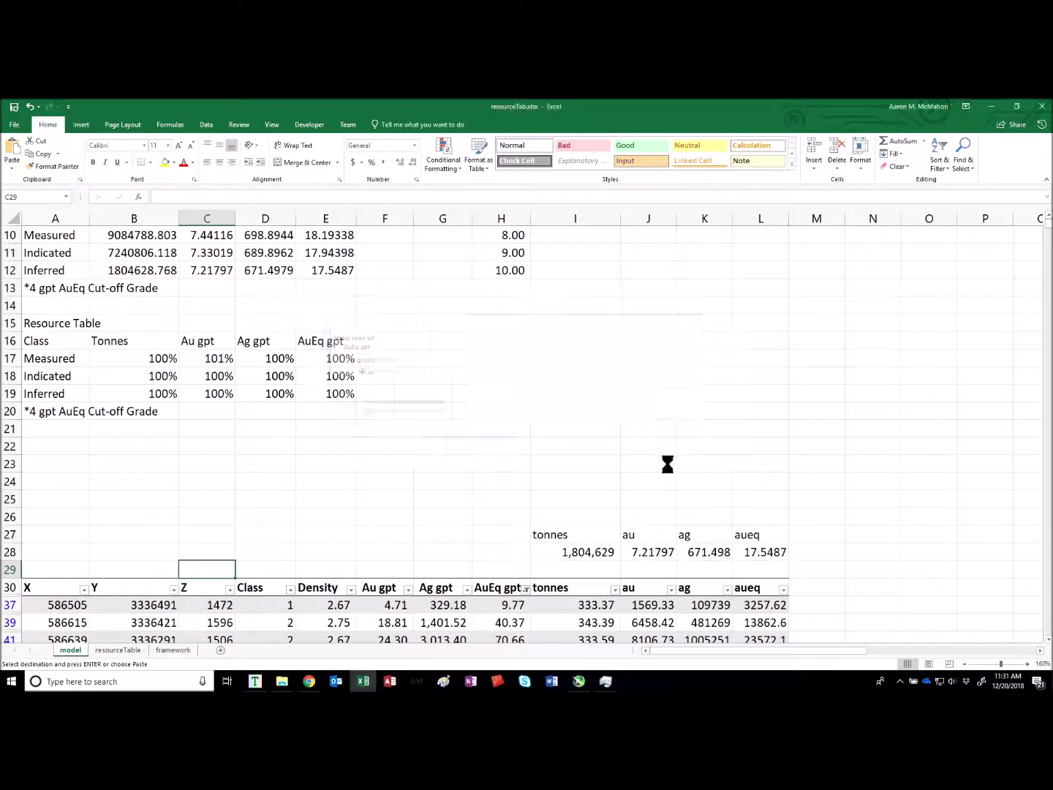
- Copy the results in I28:L28 and paste them as values into the 1.00 cut-off row, starting at I3
left_click(569, 550)
left_click_drag(570, 550, 753, 553)
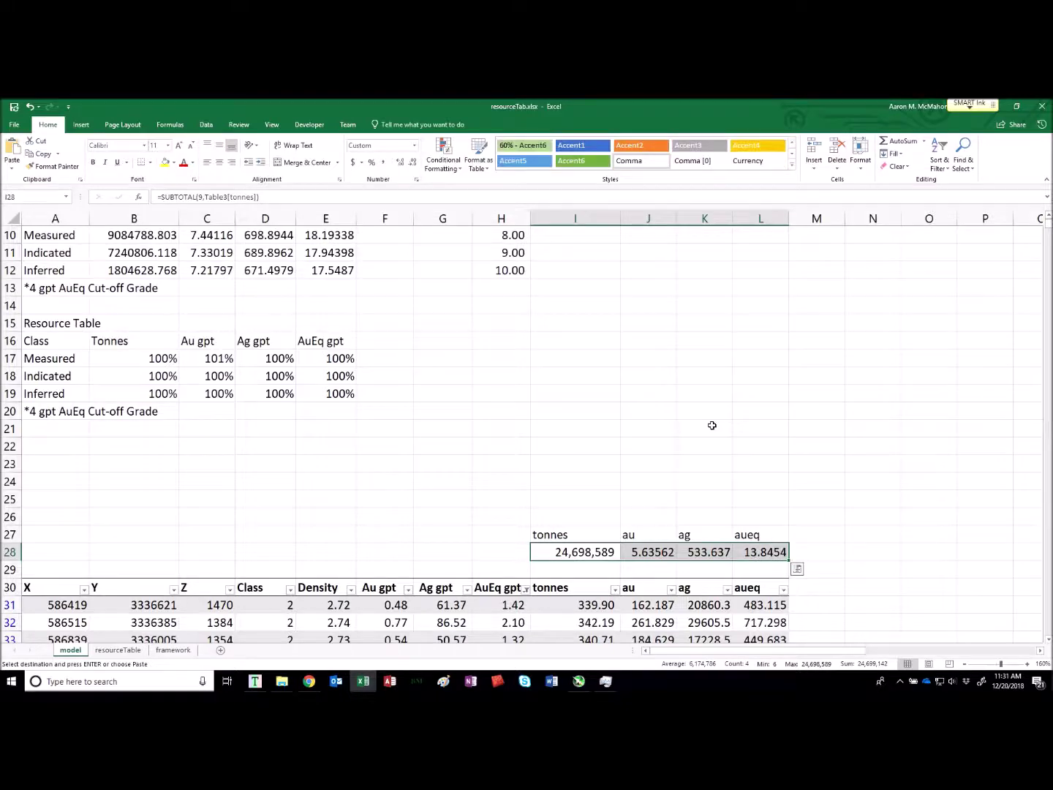
scroll(677, 405, "up", 2)
scroll(677, 405, "up", 1)
left_click(555, 271)
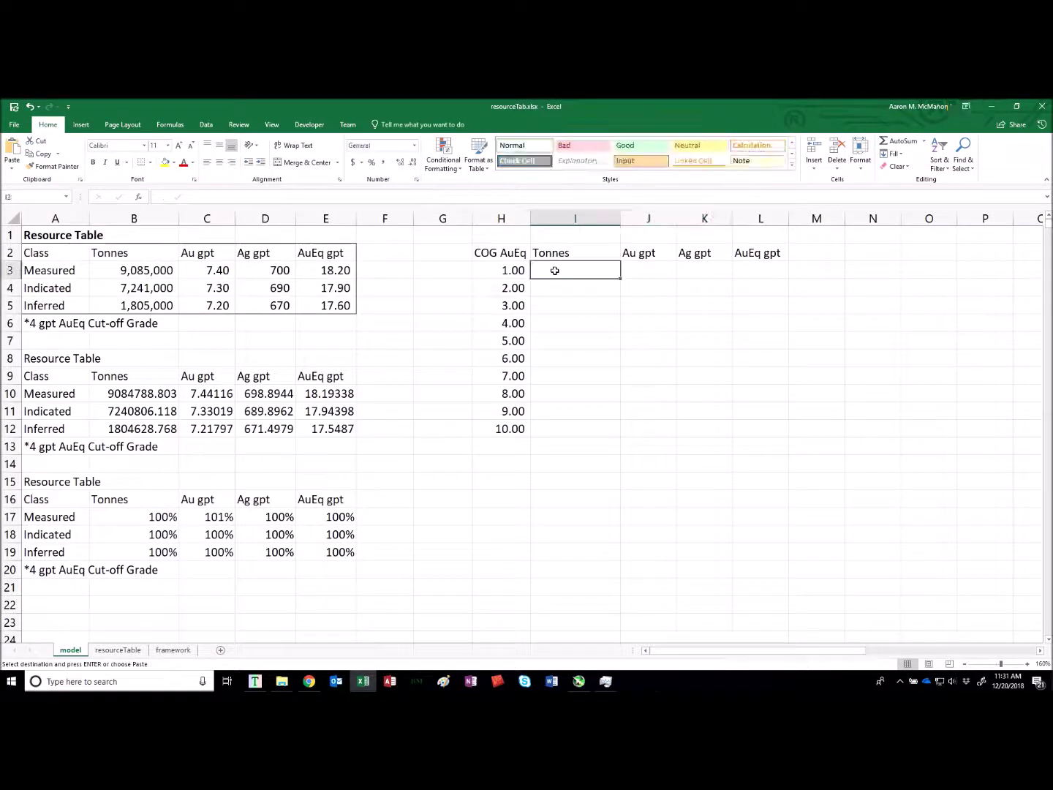
right_click(556, 271)
left_click(594, 318)
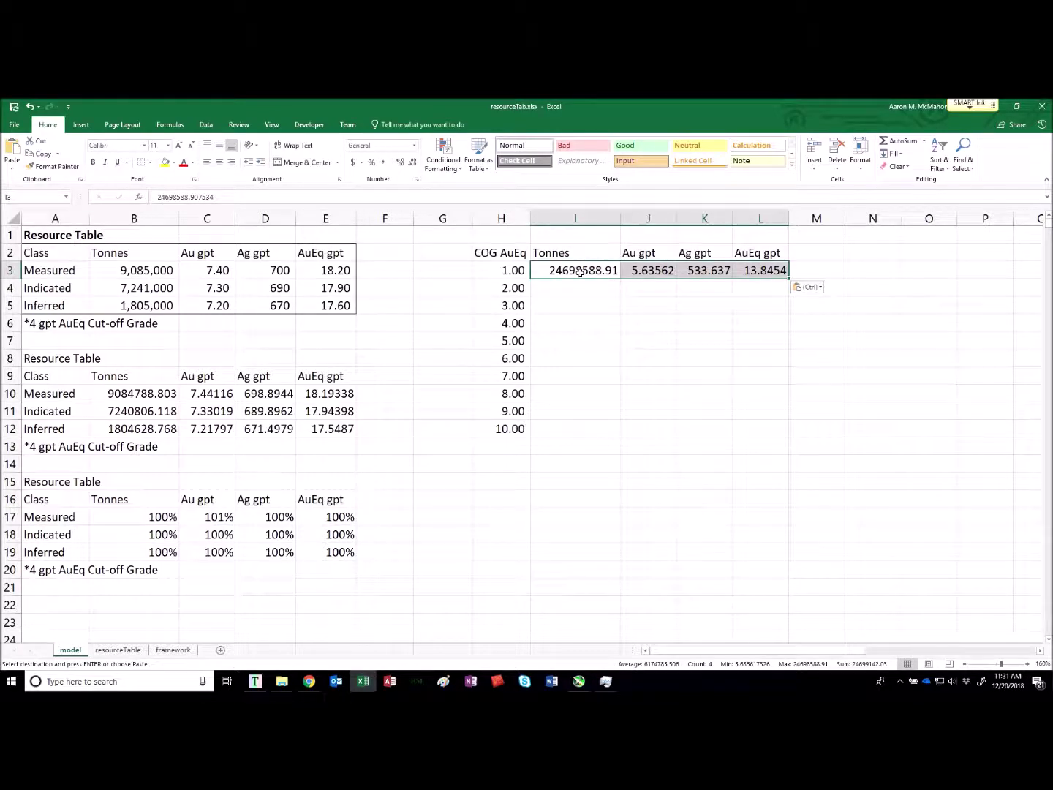
- Format I3:L3 in comma style with two decimals and reduce the Tonnes value in I3 to one decimal
left_click(383, 161)
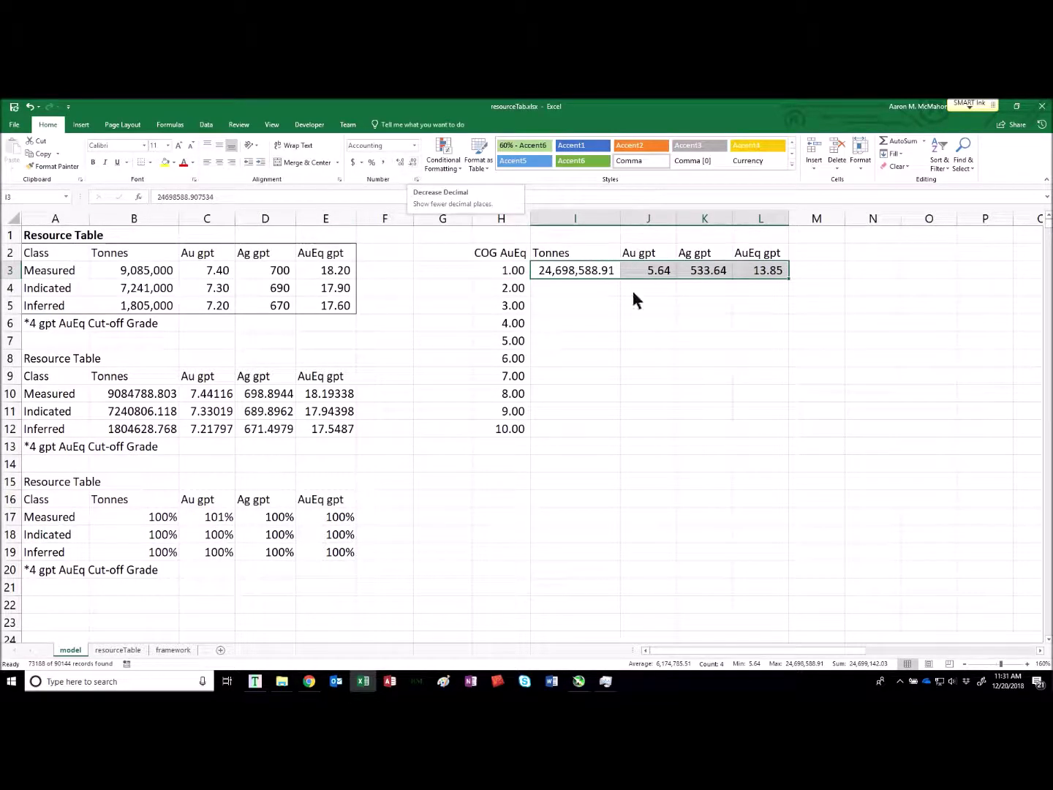
left_click(605, 271)
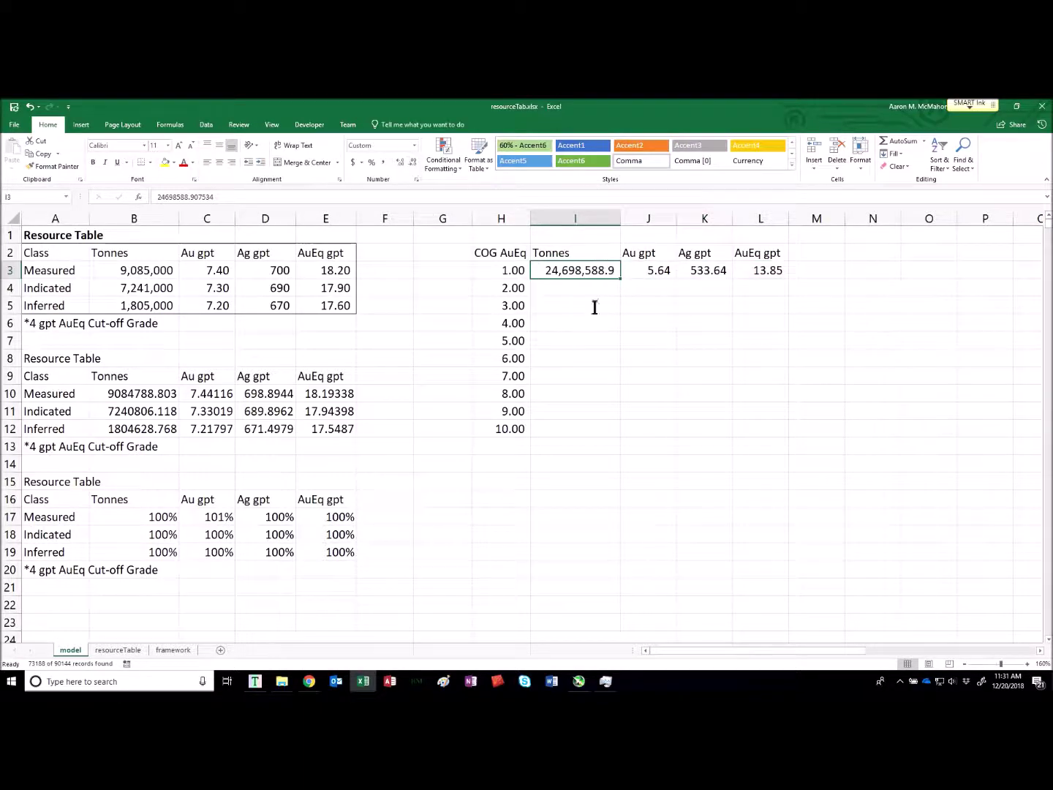
scroll(571, 439, "down", 3)
scroll(621, 557, "down", 2)
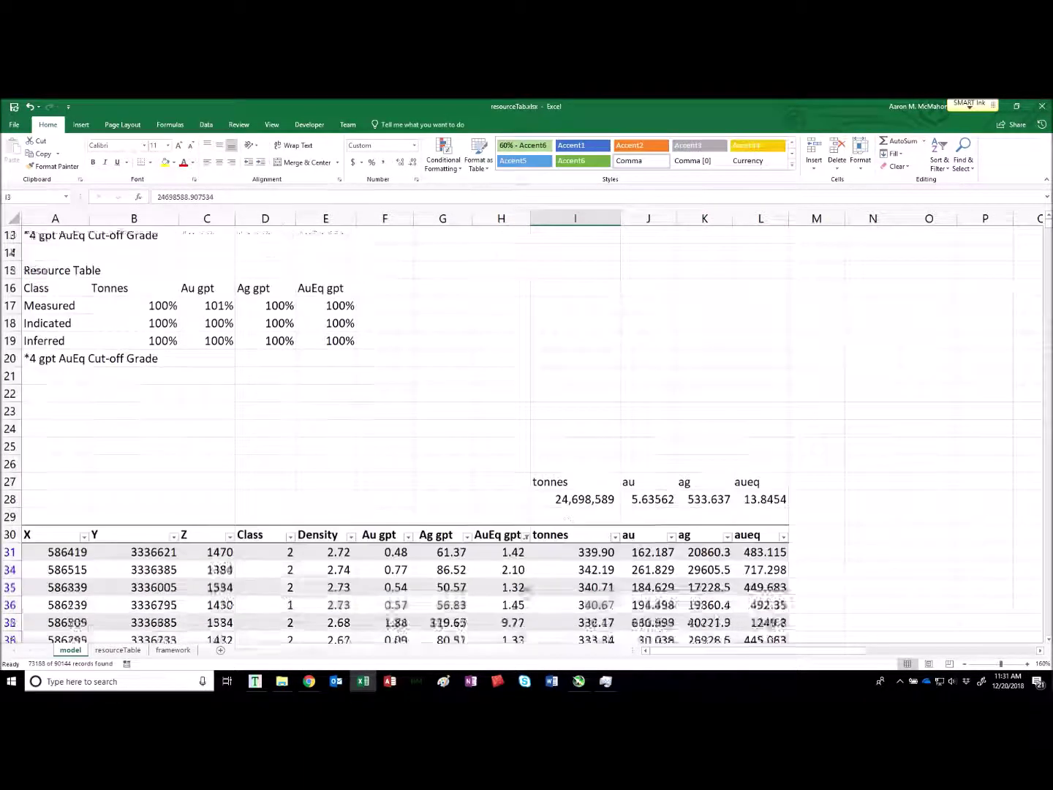
left_click(527, 484)
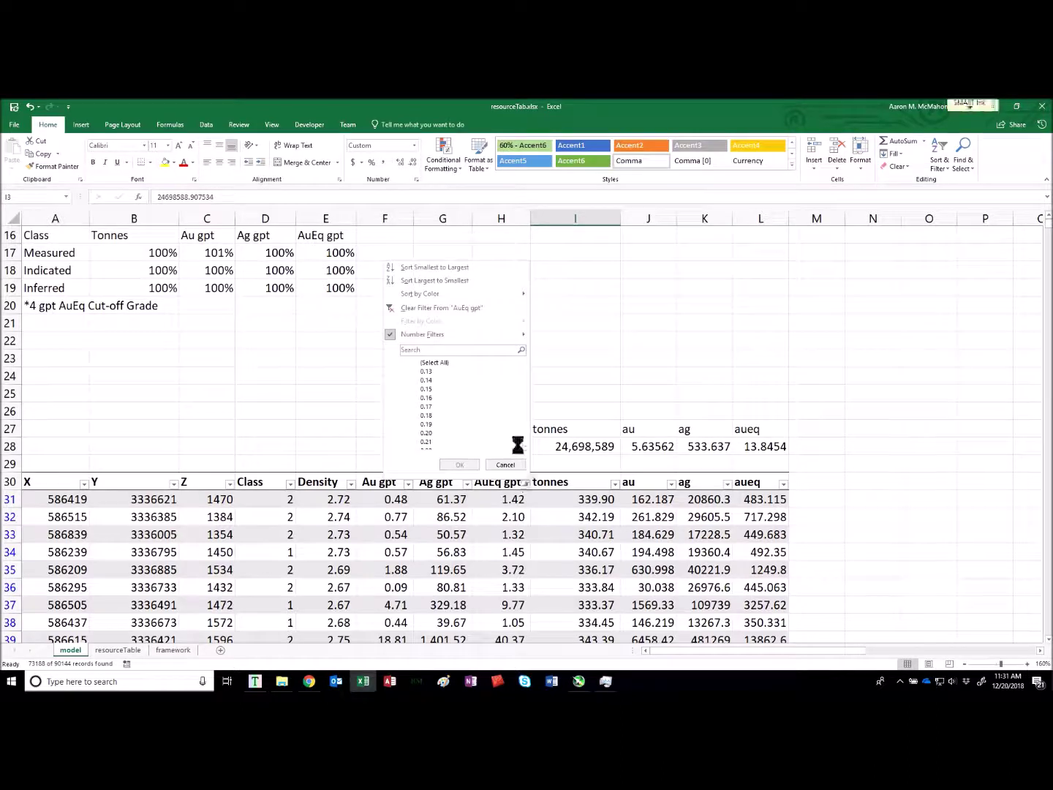
mouse_move(436, 337)
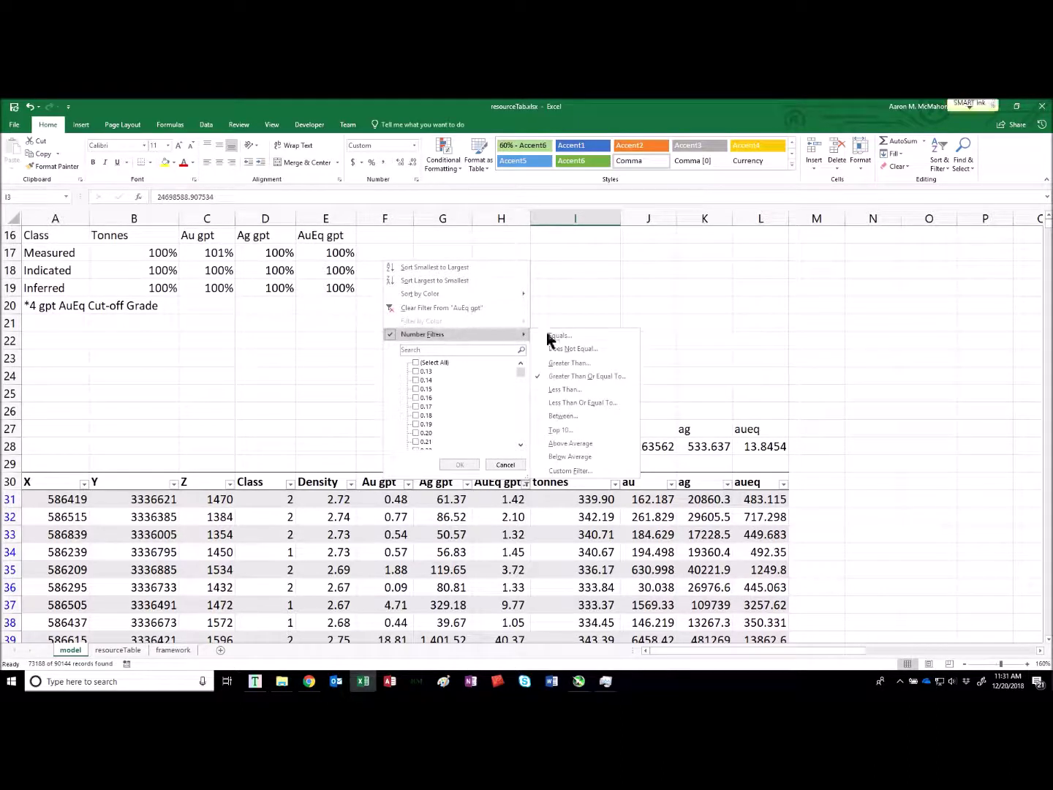
left_click(565, 391)
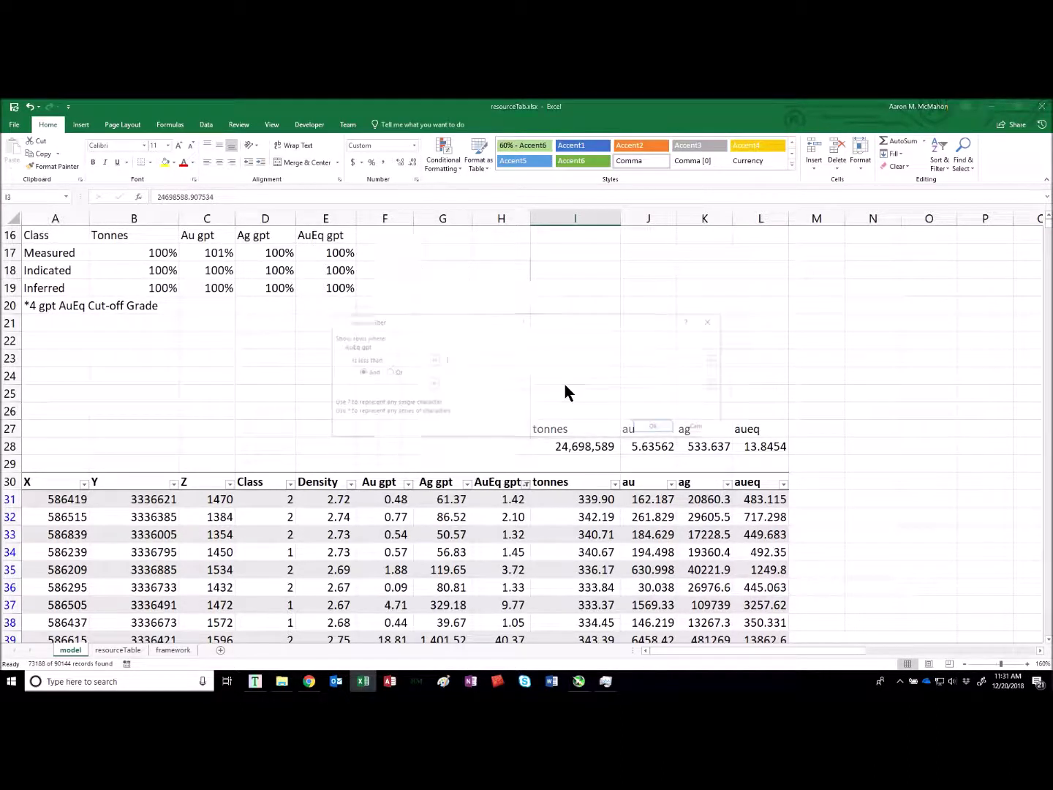
left_click(691, 424)
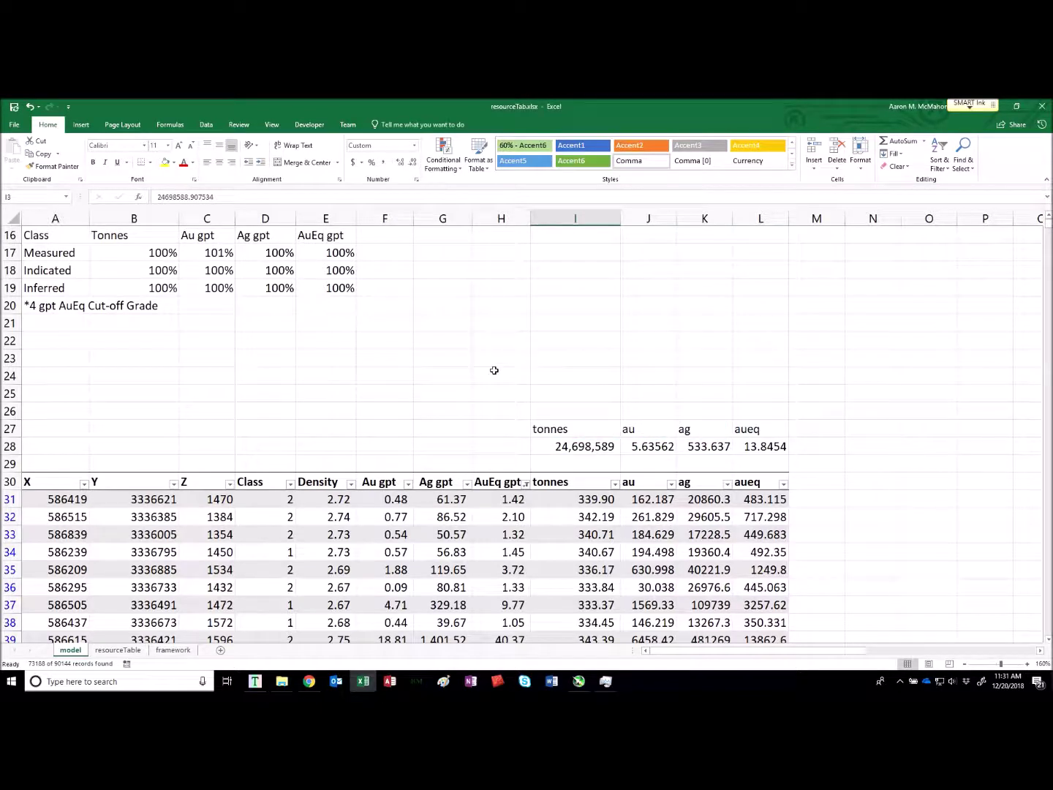
- Filter the block model's AuEq gpt column to values greater than or equal to 2
left_click(525, 483)
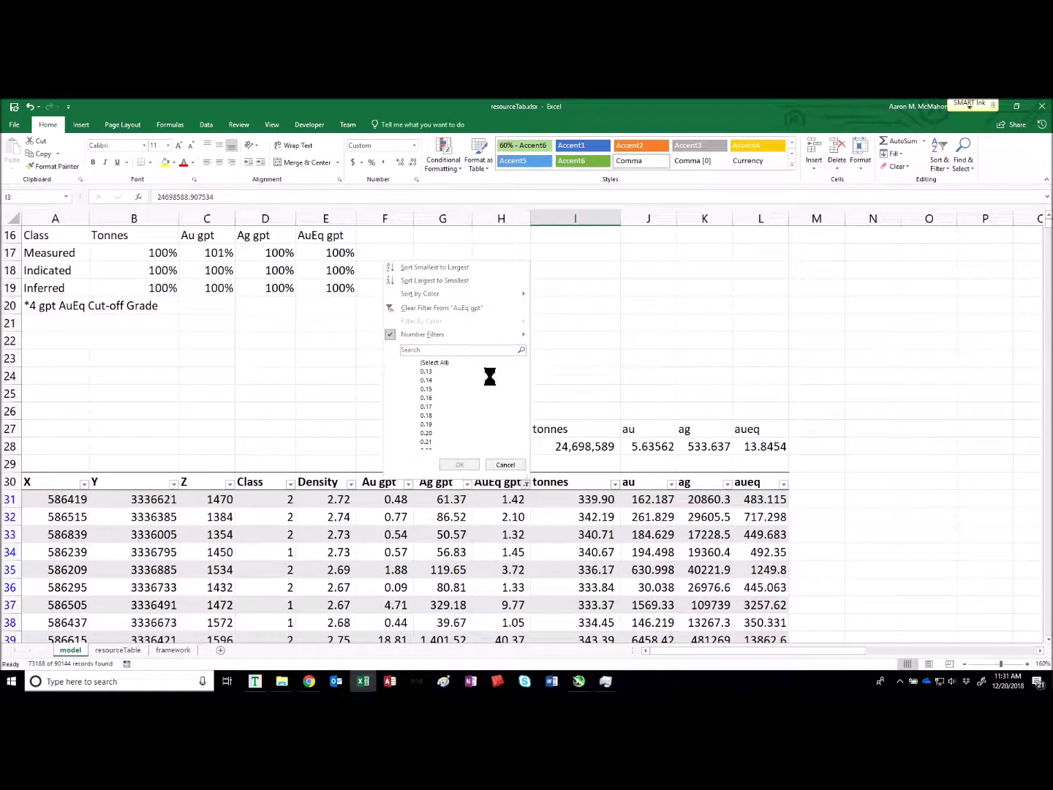
mouse_move(445, 333)
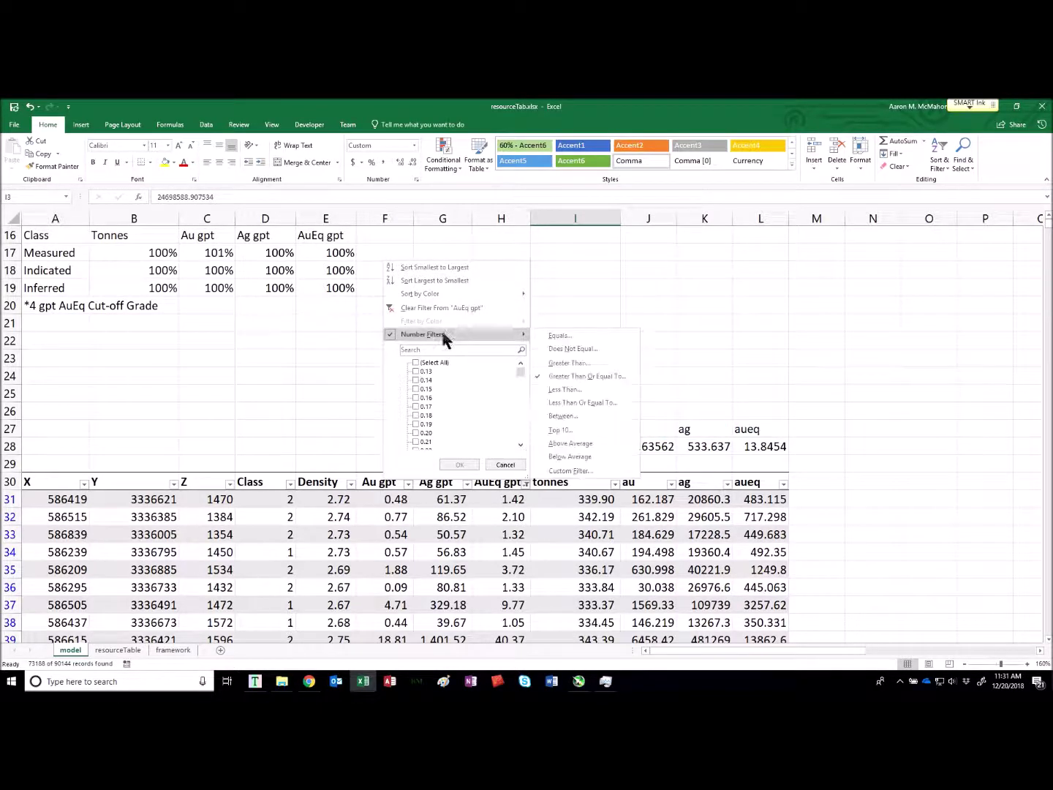
left_click(593, 375)
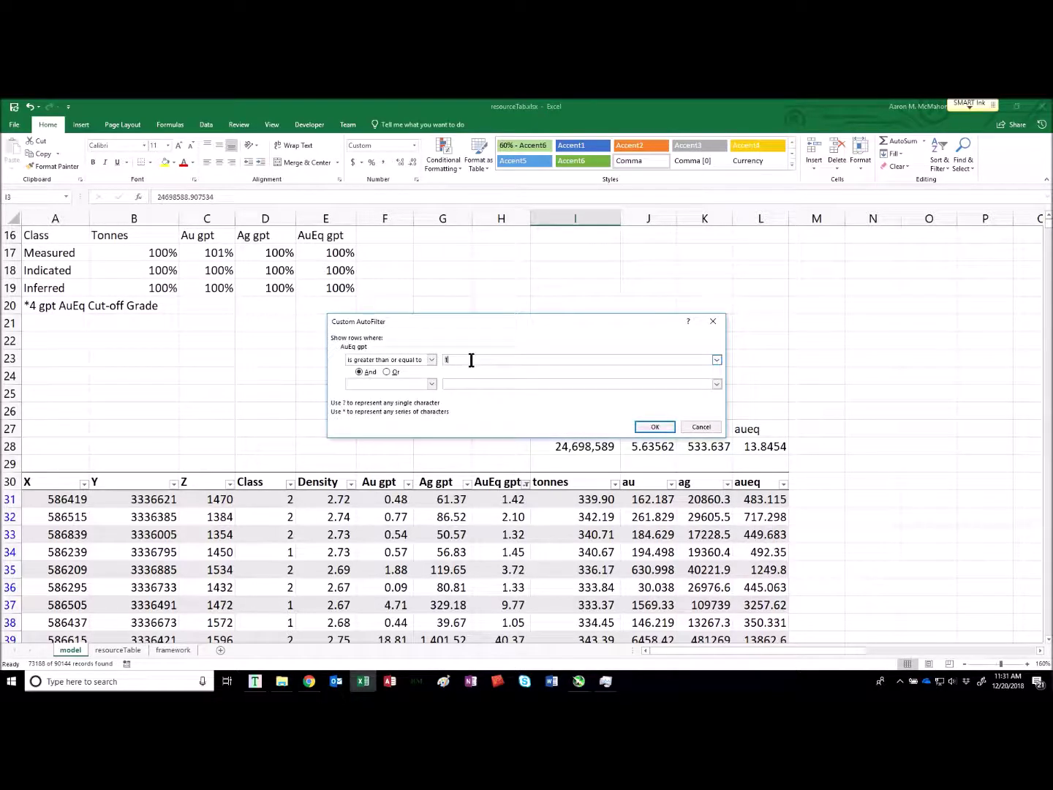
key("Return")
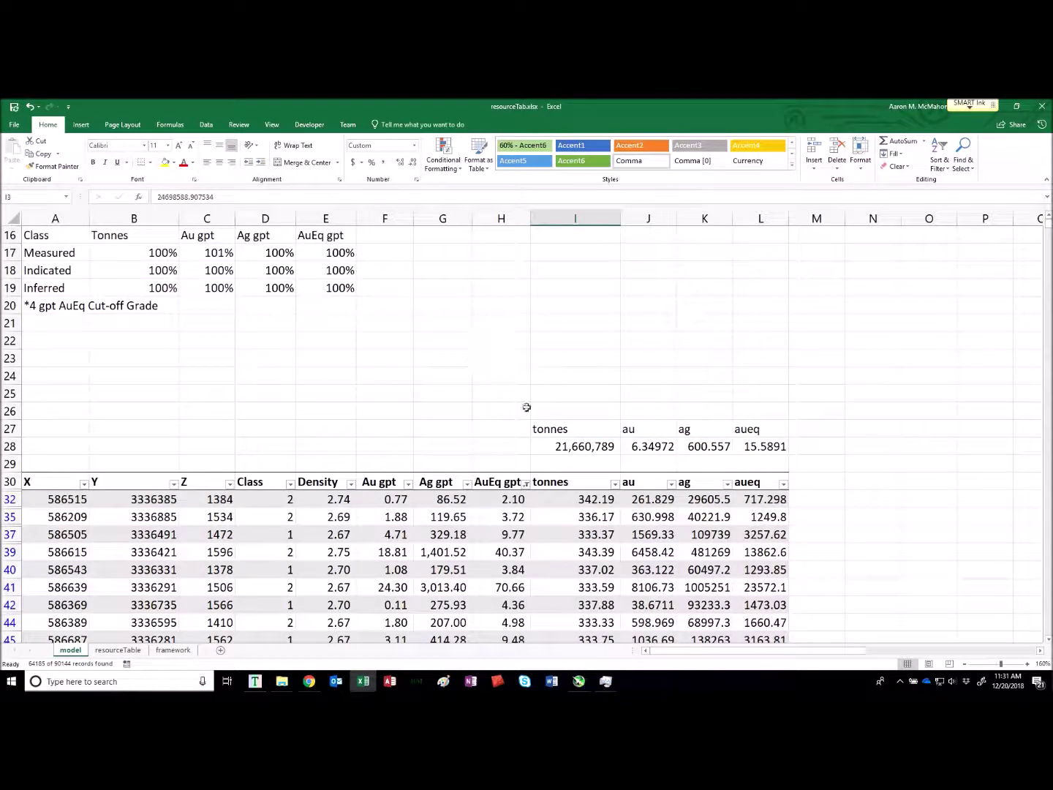
- Copy the results in I28:L28 and paste them as values into the 2.00 cut-off row, starting at I4
left_click_drag(604, 456, 744, 446)
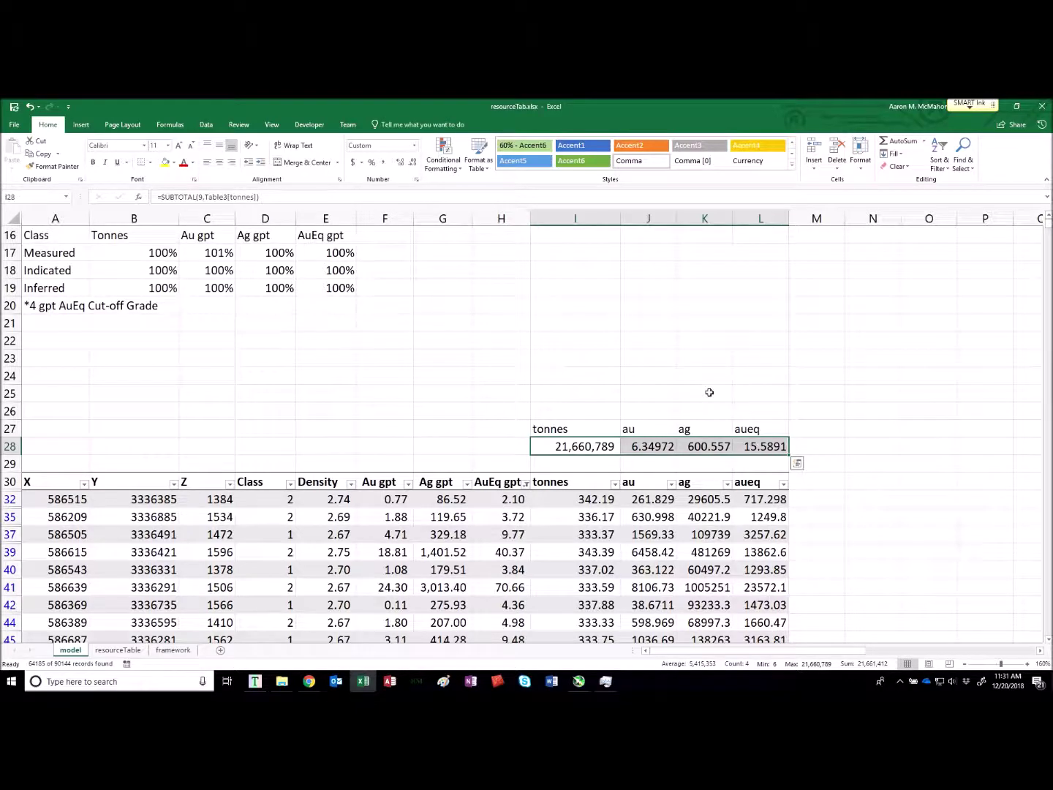
key("ctrl+c")
scroll(673, 374, "up", 5)
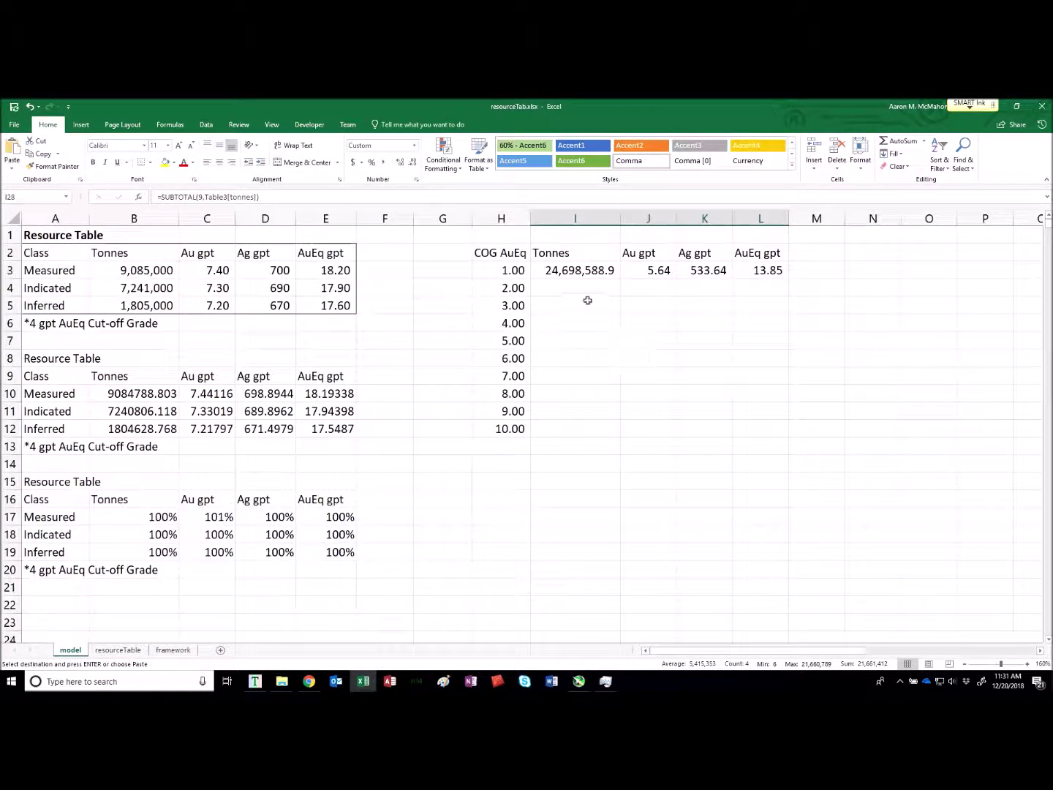
left_click(581, 287)
right_click(581, 286)
left_click(623, 337)
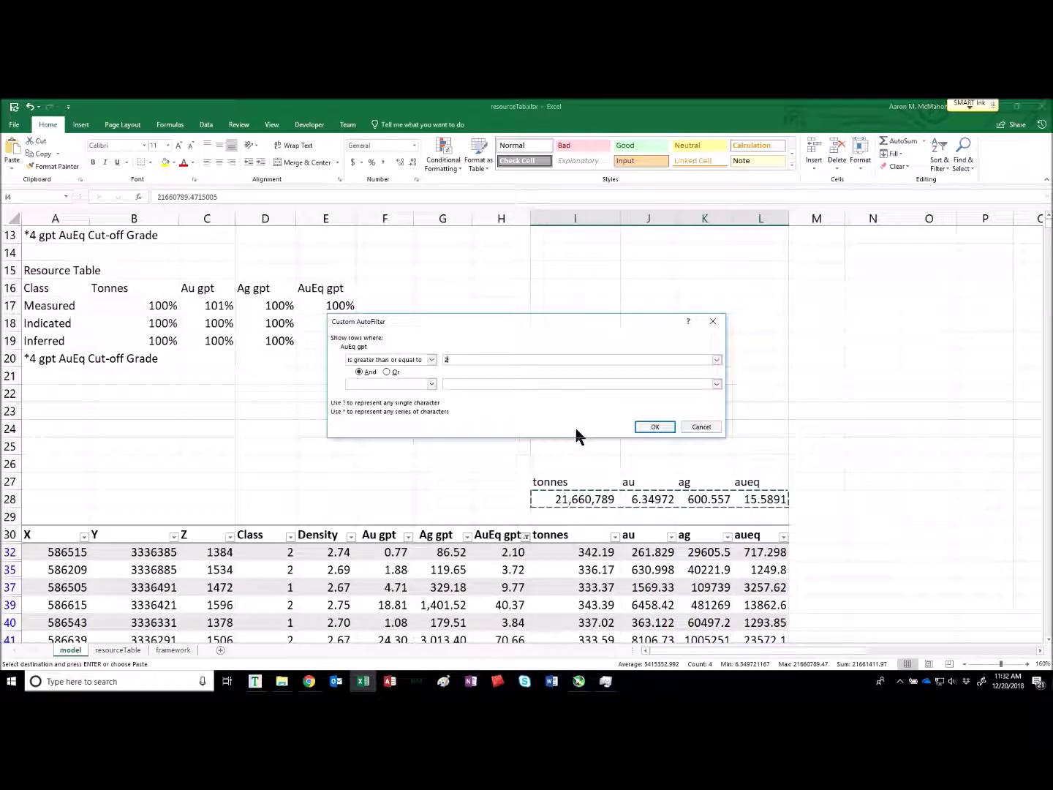
- Fill I5:L12 with the filtered results for AuEq cut-offs 3 to 10, and format the table with whole-number tonnes and two-decimal grades
key("Return")
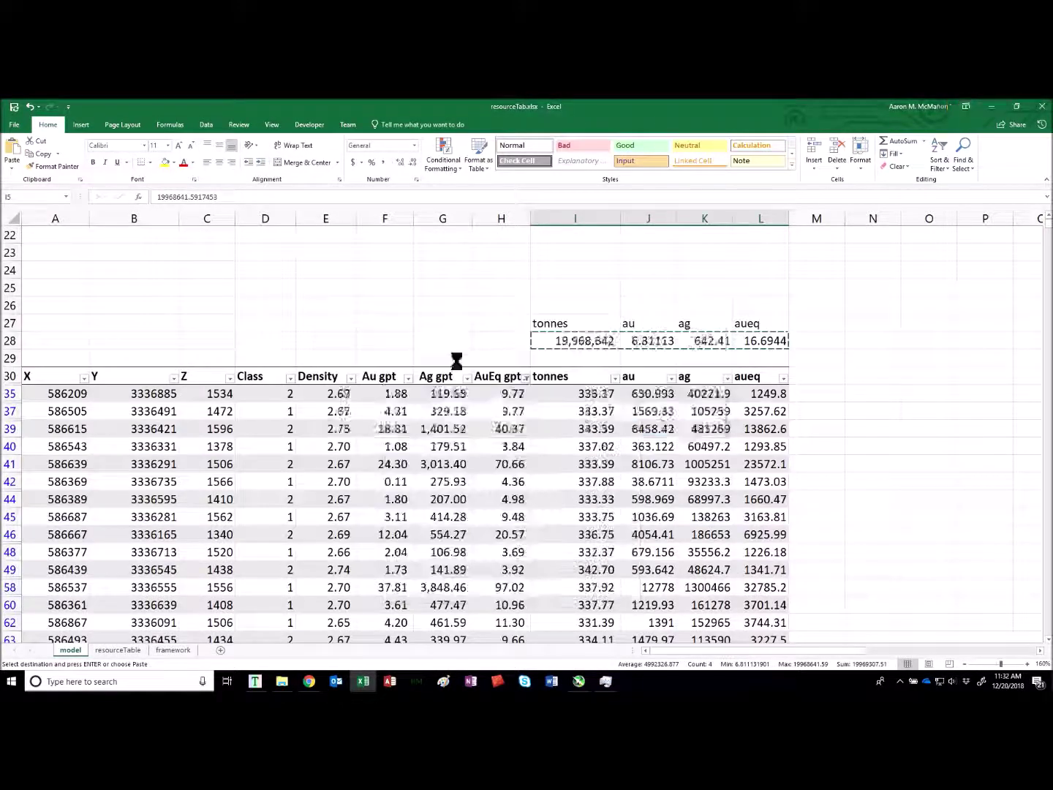
scroll(703, 342, "up", 7)
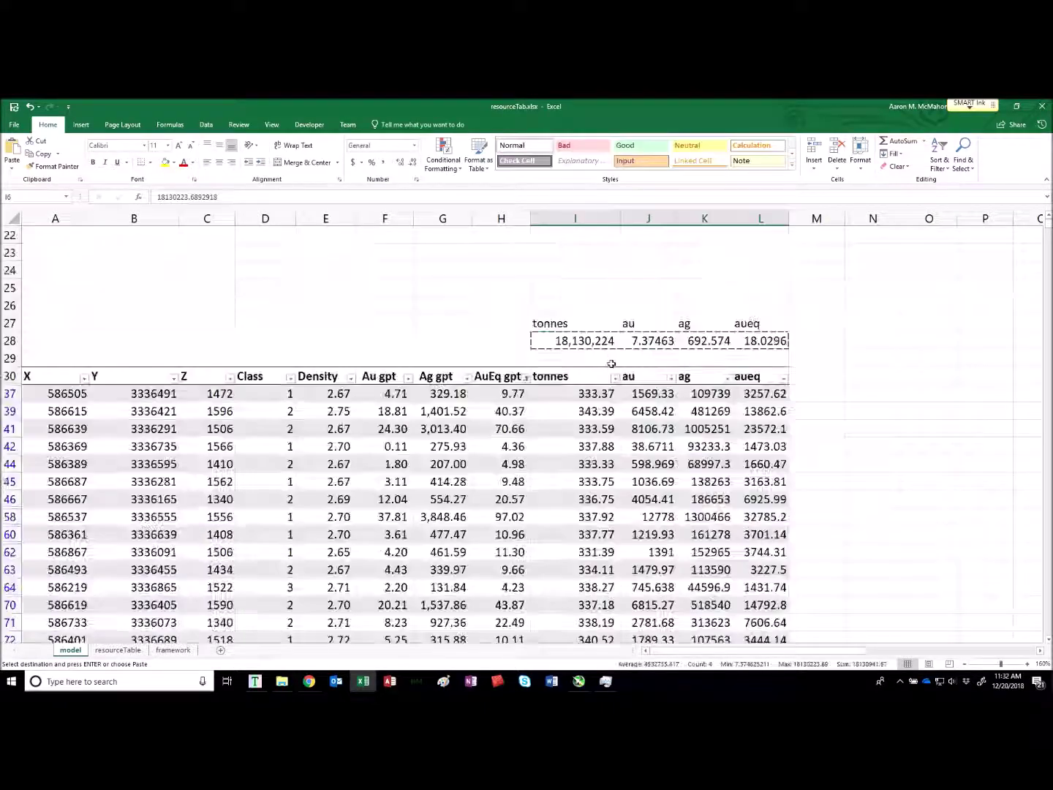
left_click(465, 377)
left_click(466, 377)
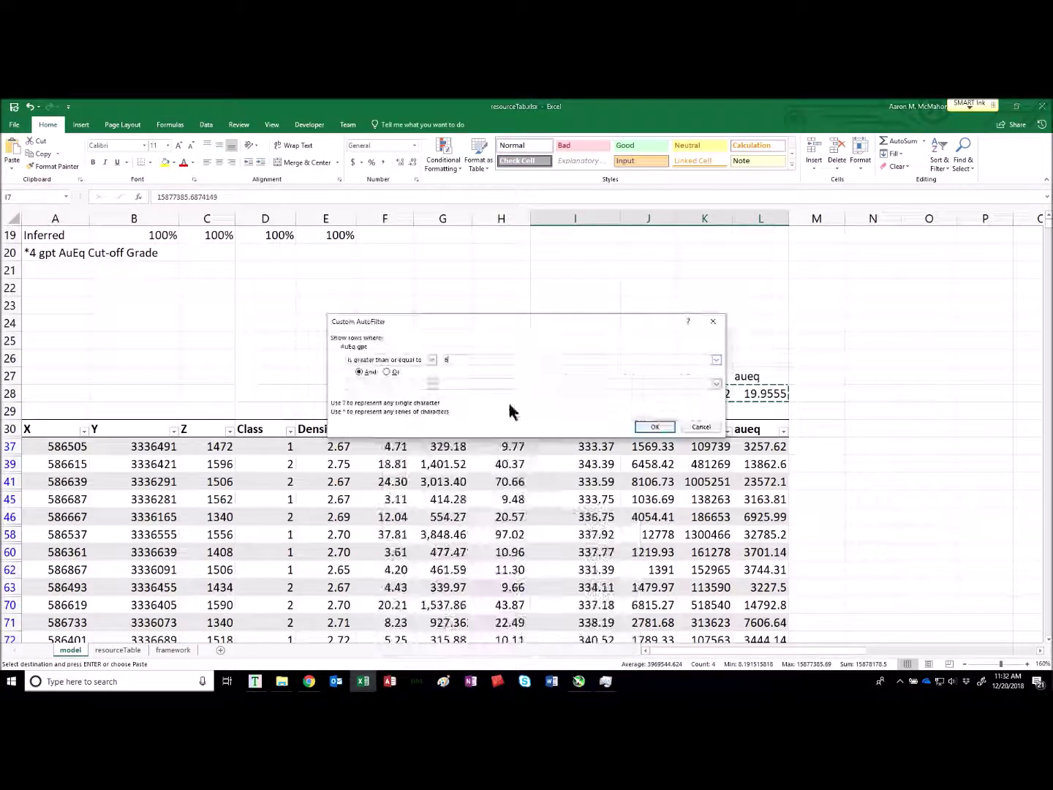
left_click(649, 426)
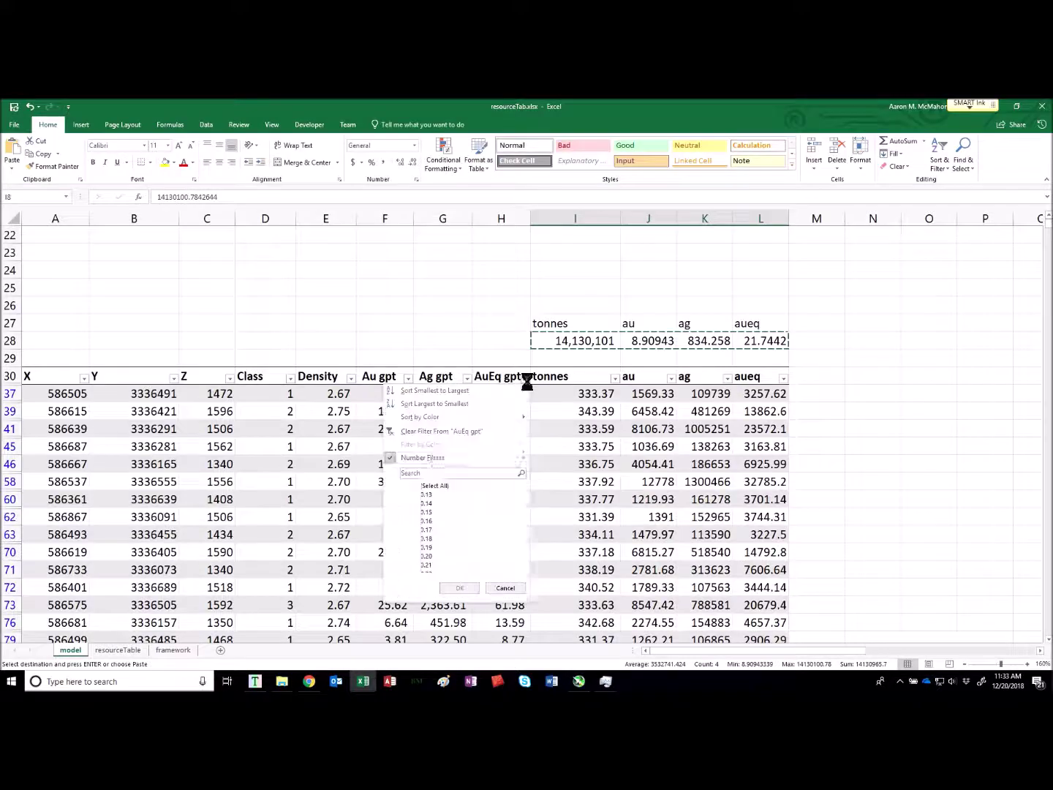
left_click(454, 588)
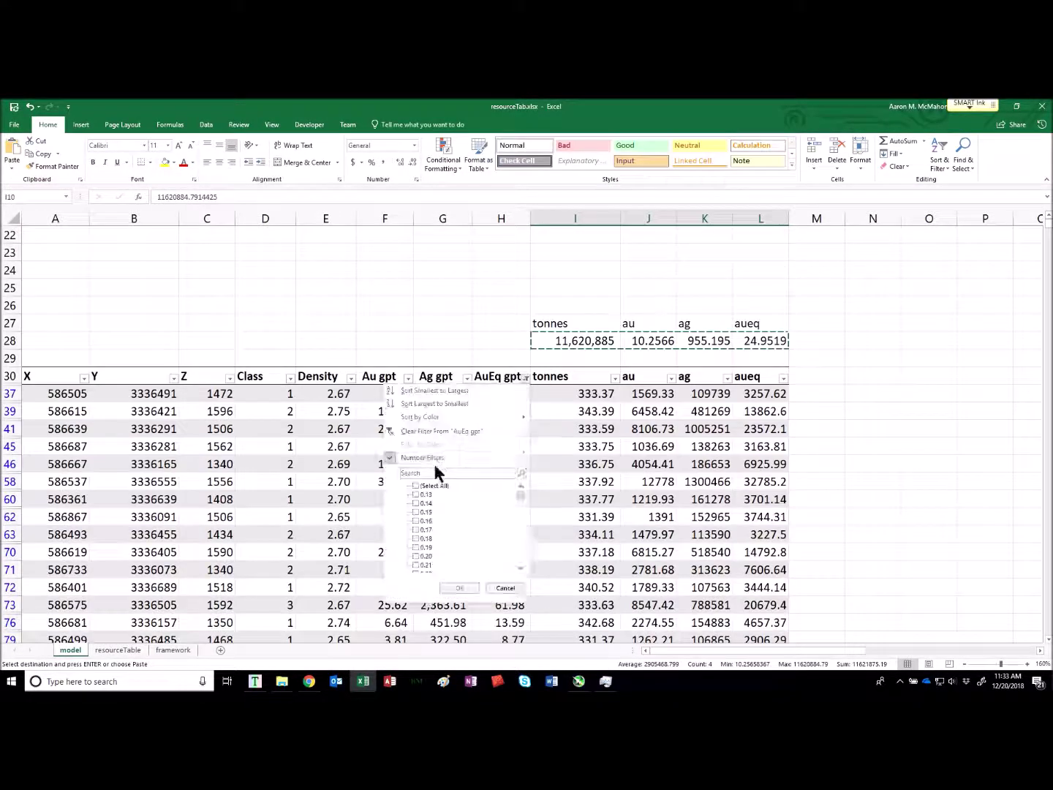
left_click(585, 495)
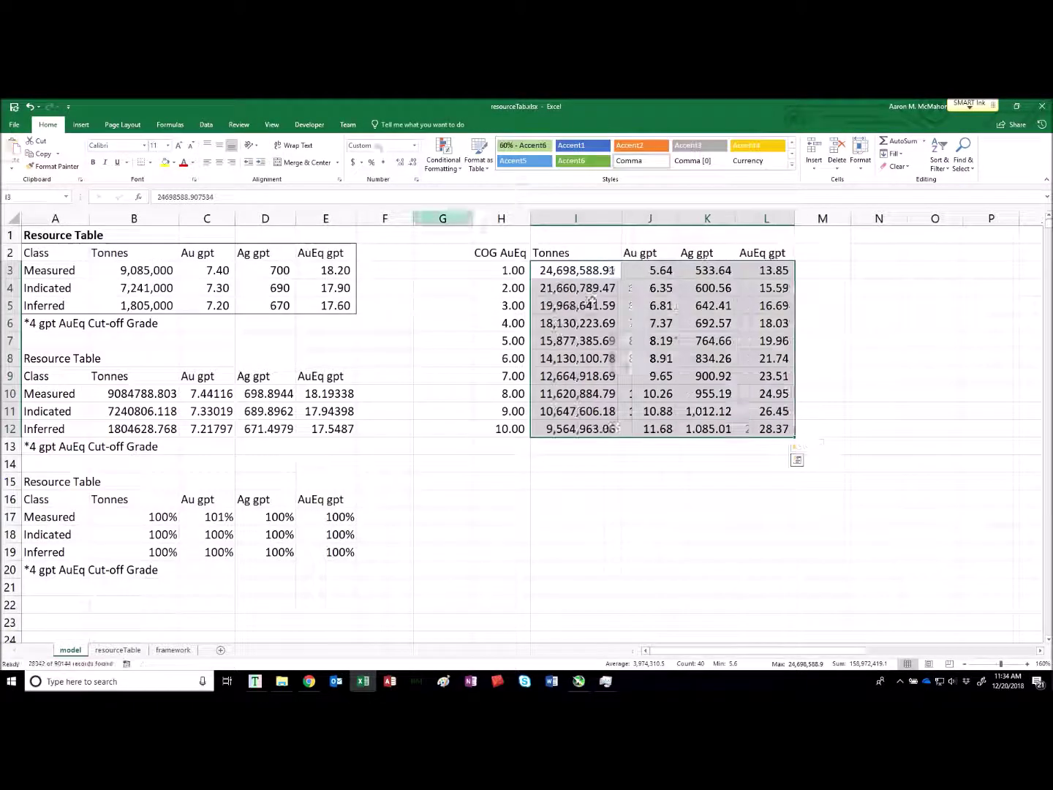
left_click(641, 495)
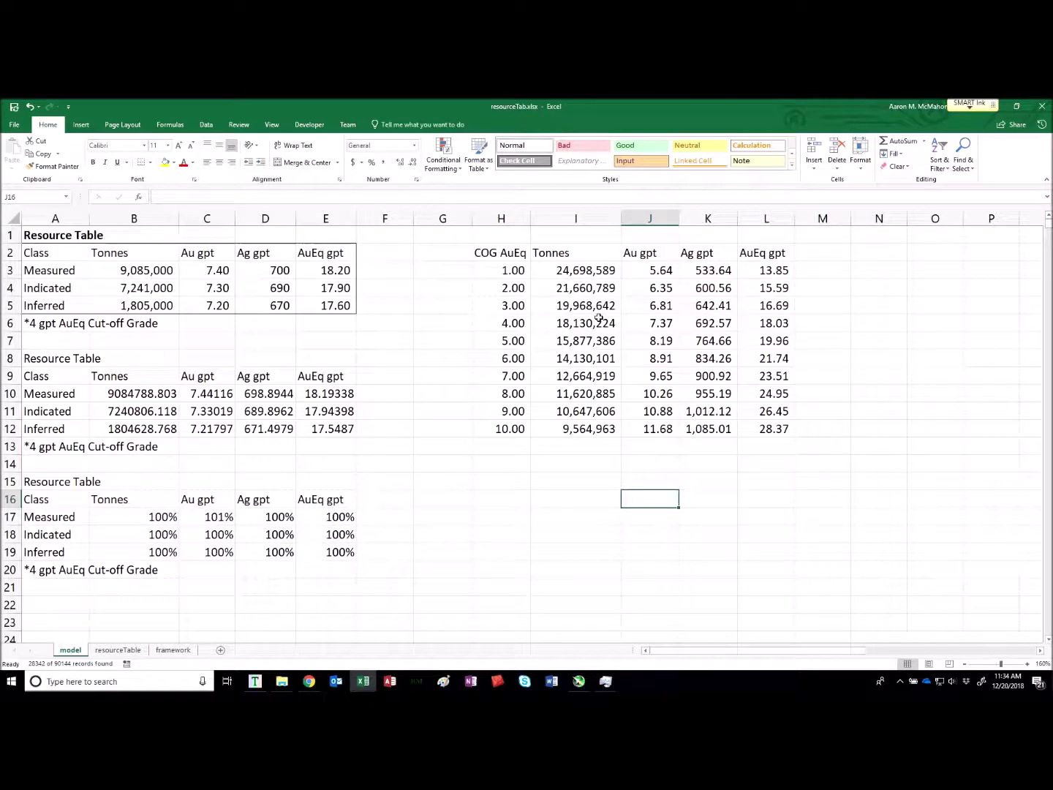
- Insert a scatter chart with straight lines from the COG AuEq, Tonnes and AuEq gpt columns, rows 2 to 12
left_click_drag(512, 252, 559, 278)
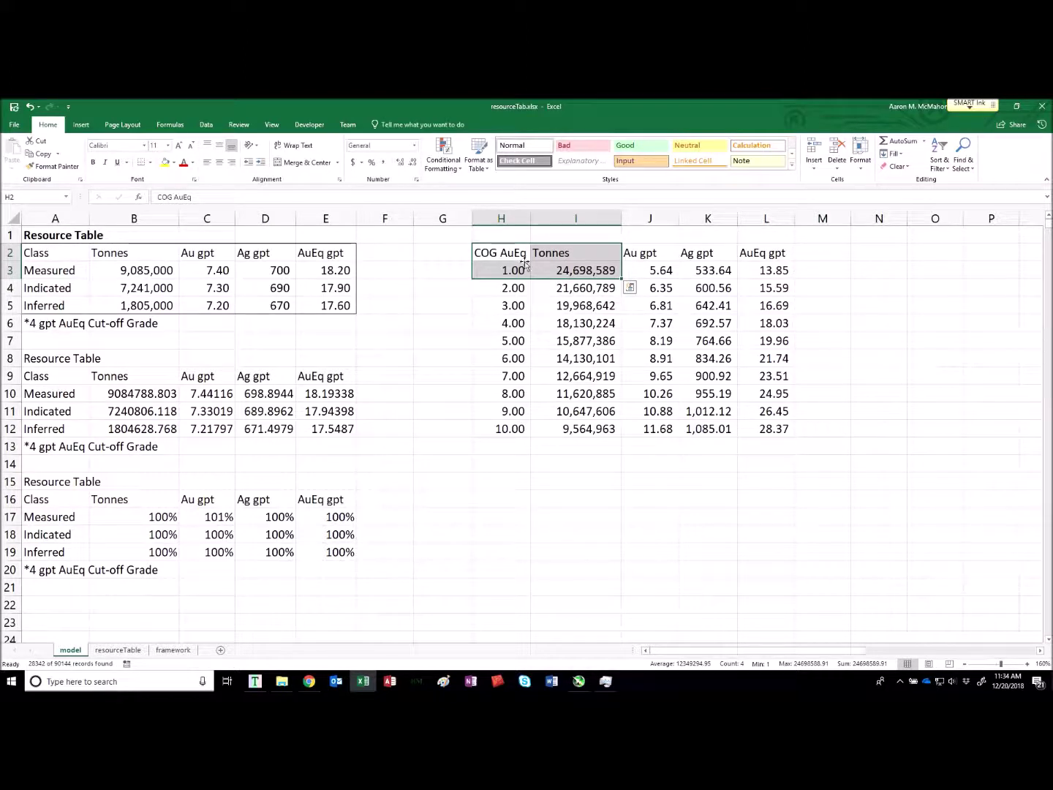
left_click_drag(507, 252, 565, 430)
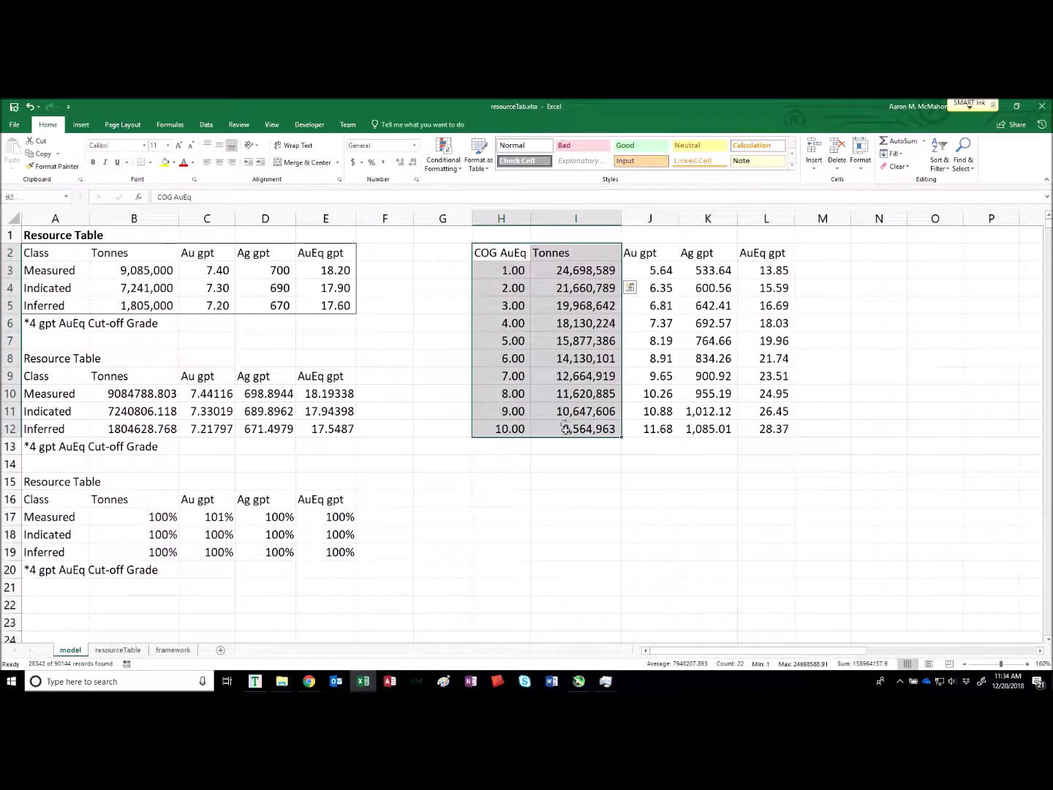
left_click_drag(770, 255, 799, 420, "ctrl")
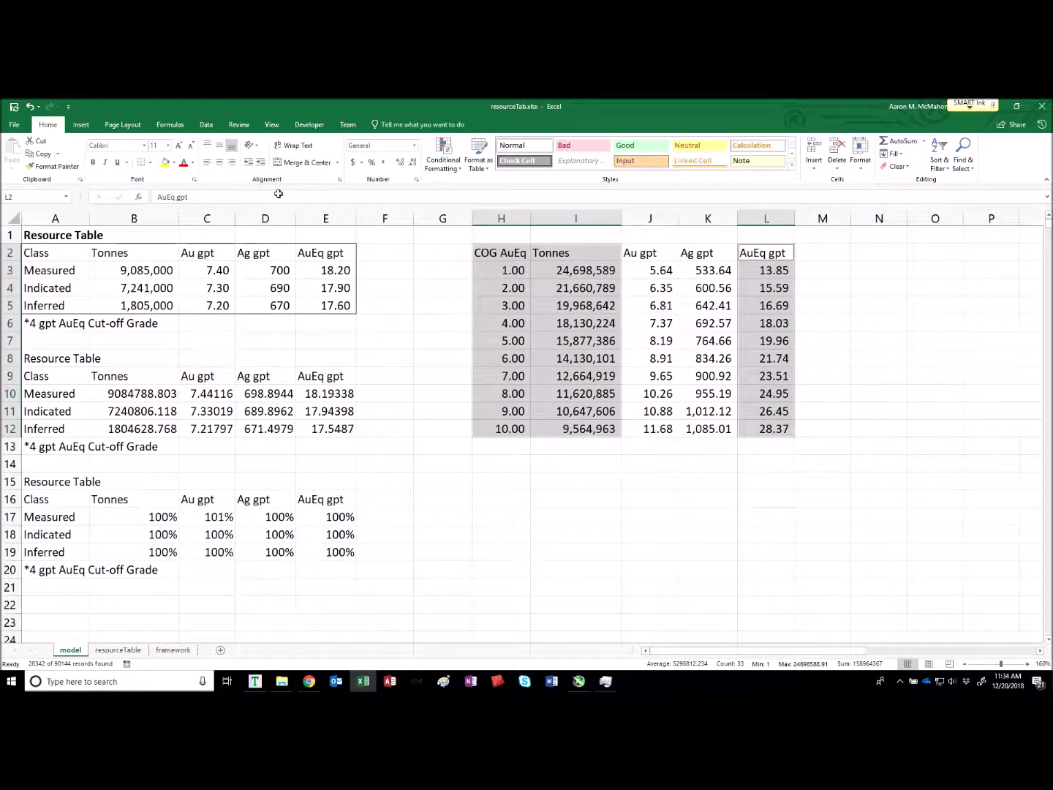
left_click(87, 126)
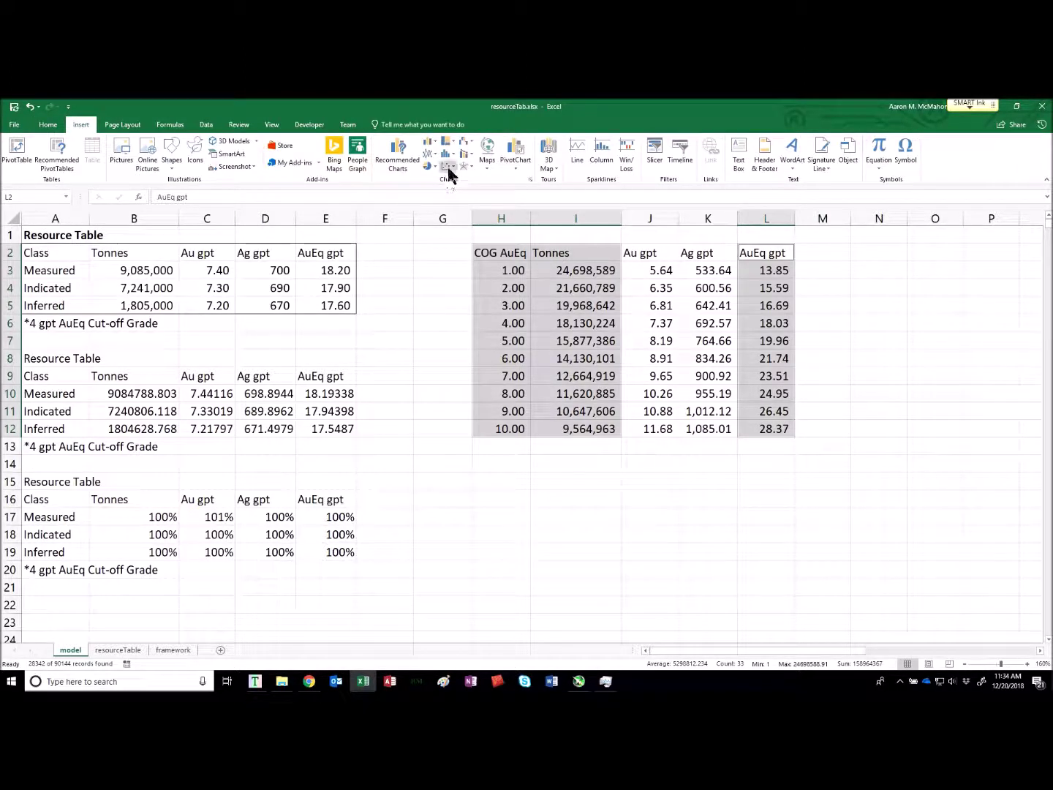
left_click(451, 169)
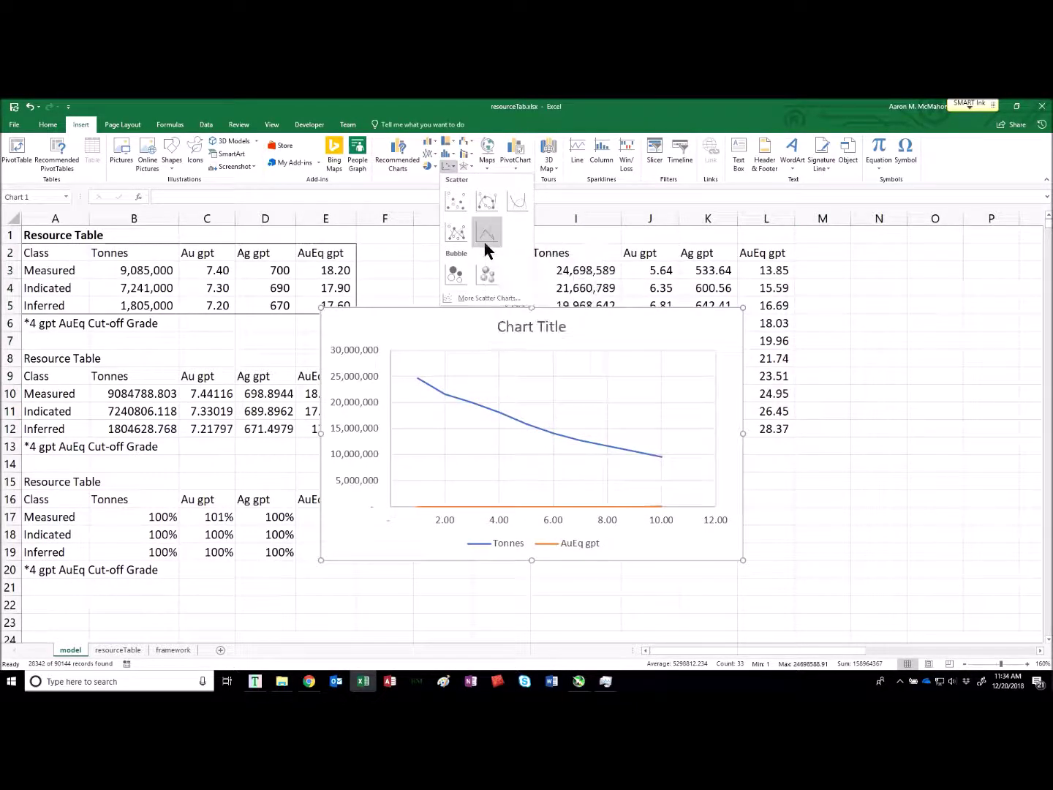
left_click(485, 244)
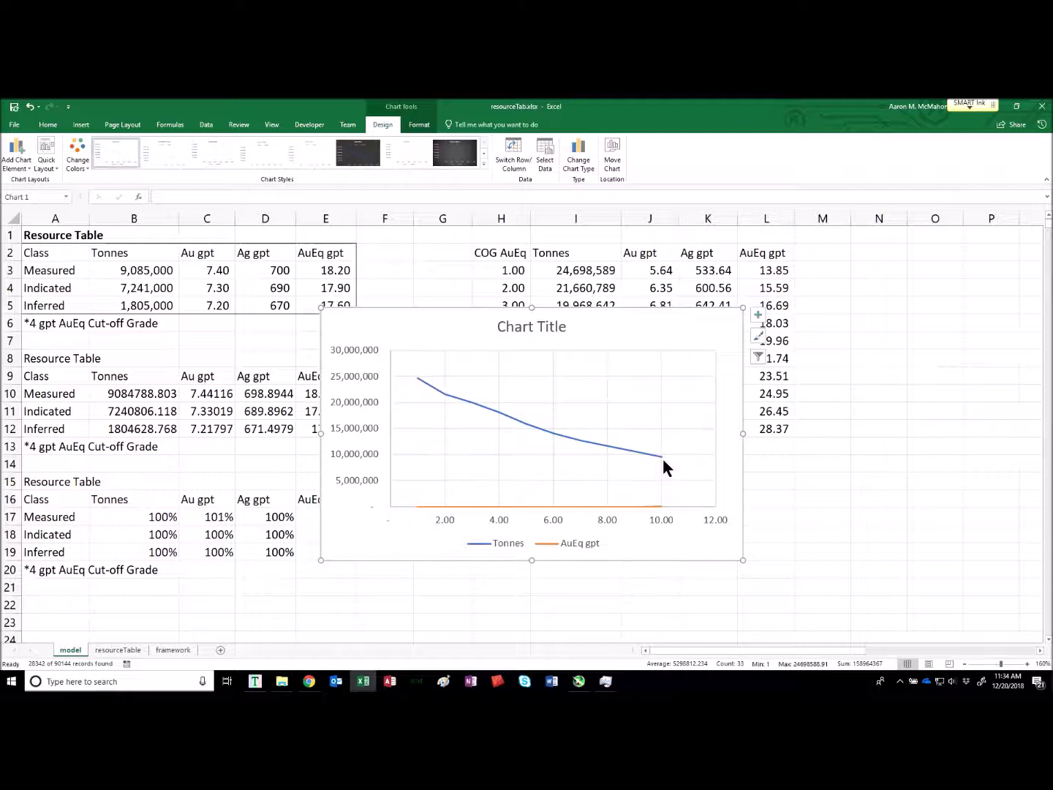
- Plot the chart's AuEq gpt series on the secondary axis
mouse_move(663, 459)
left_click(588, 505)
right_click(588, 505)
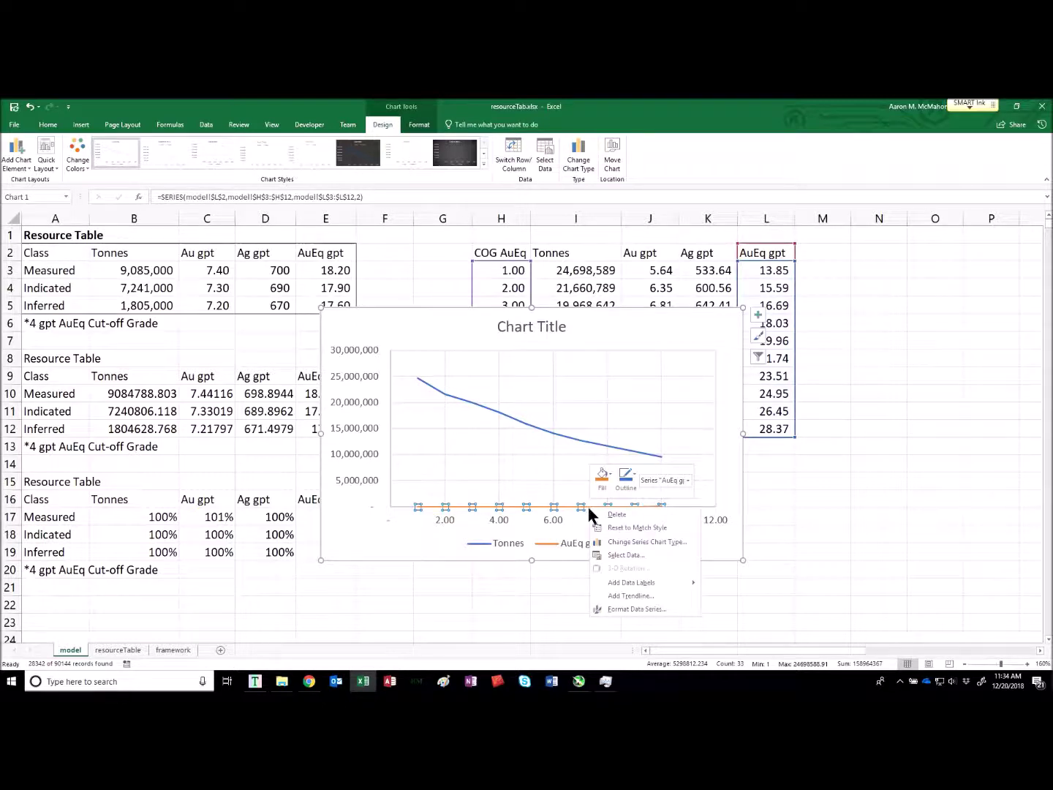
left_click(653, 609)
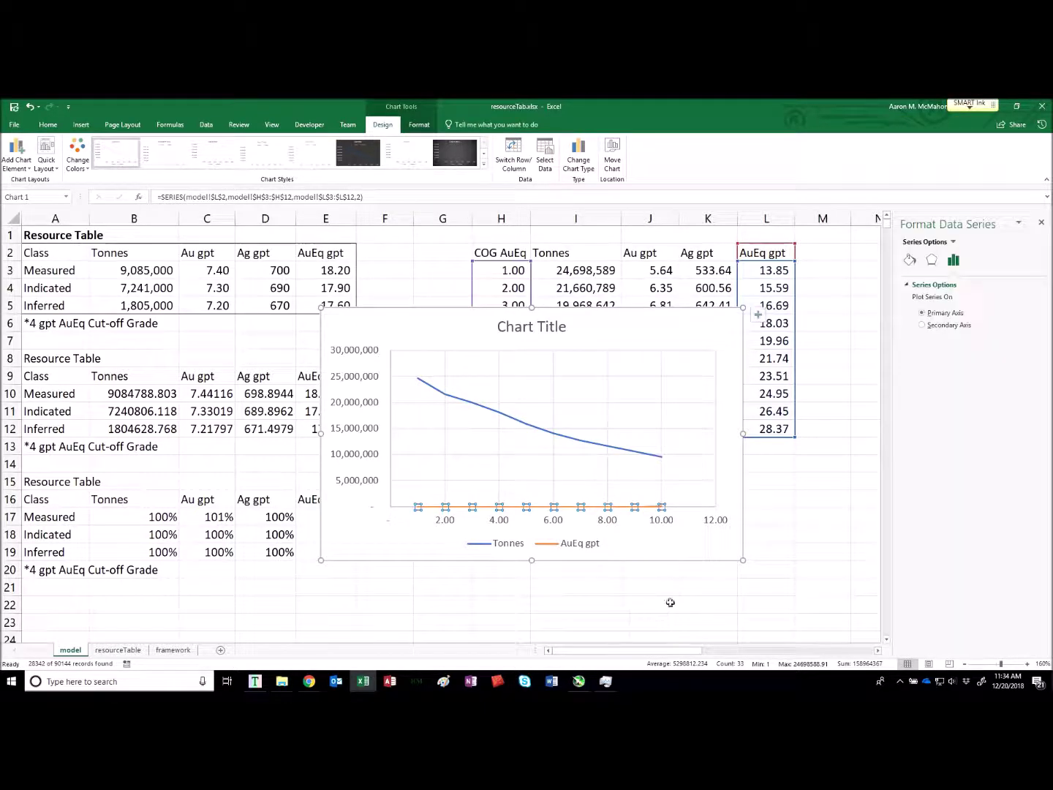
left_click(954, 327)
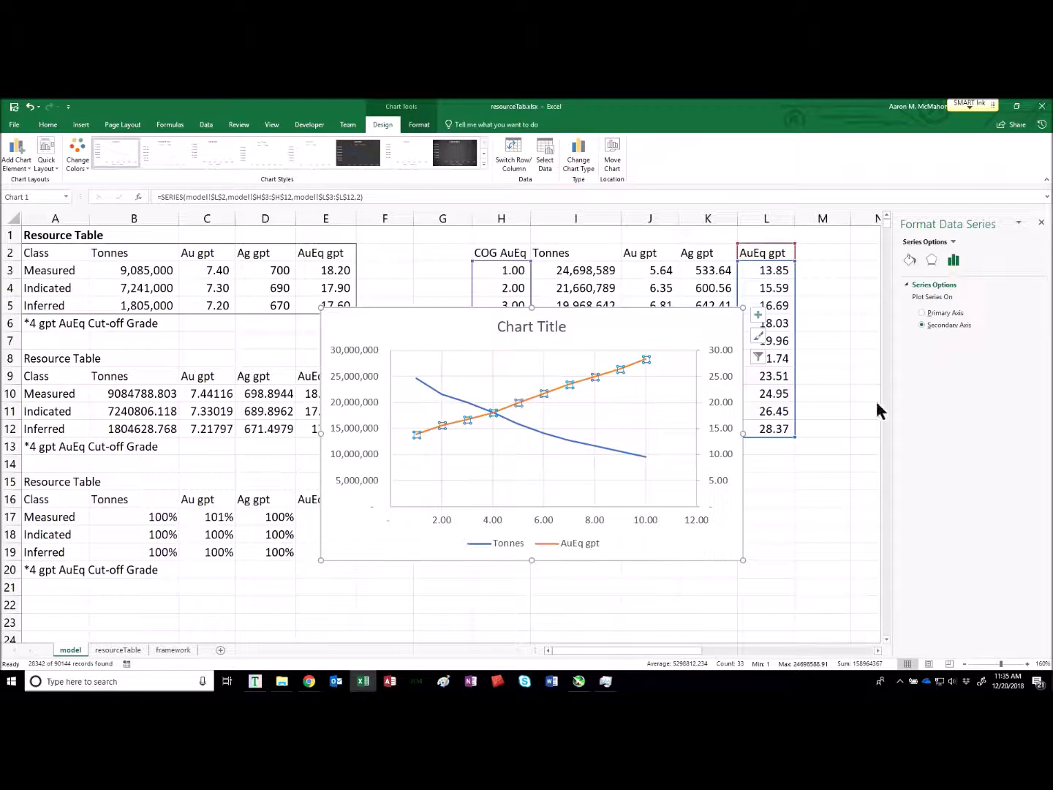
left_click(645, 547)
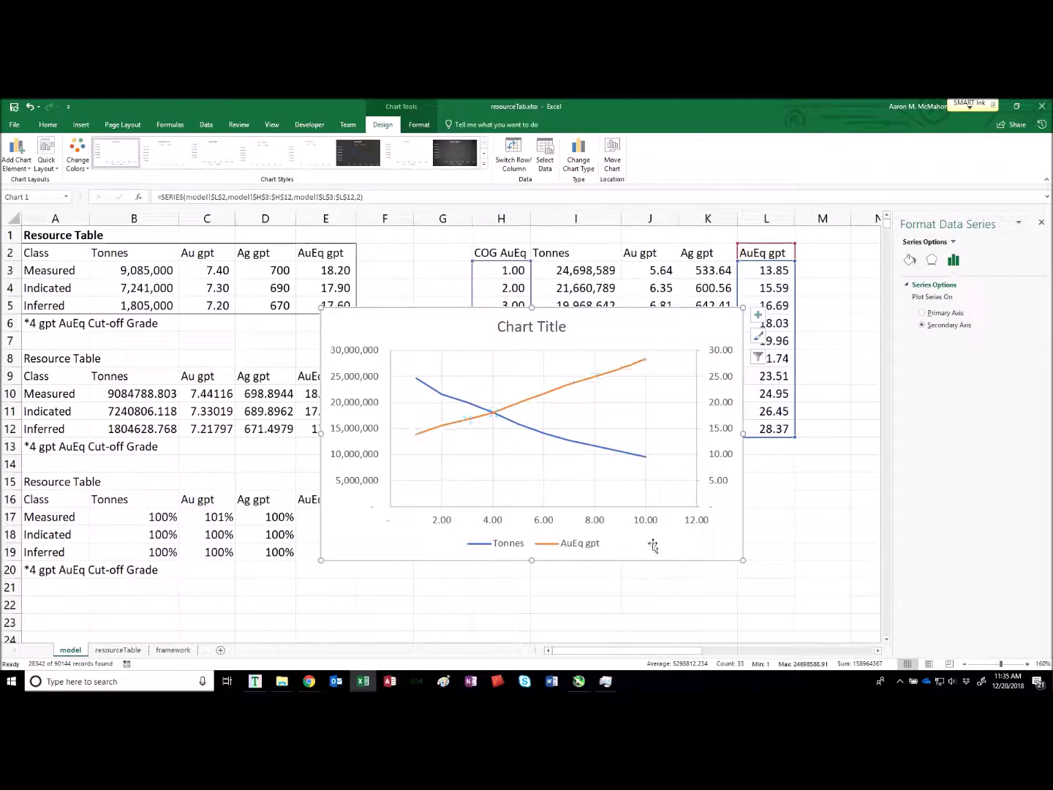
- Set the chart title to "GT Curve"
left_click(727, 340)
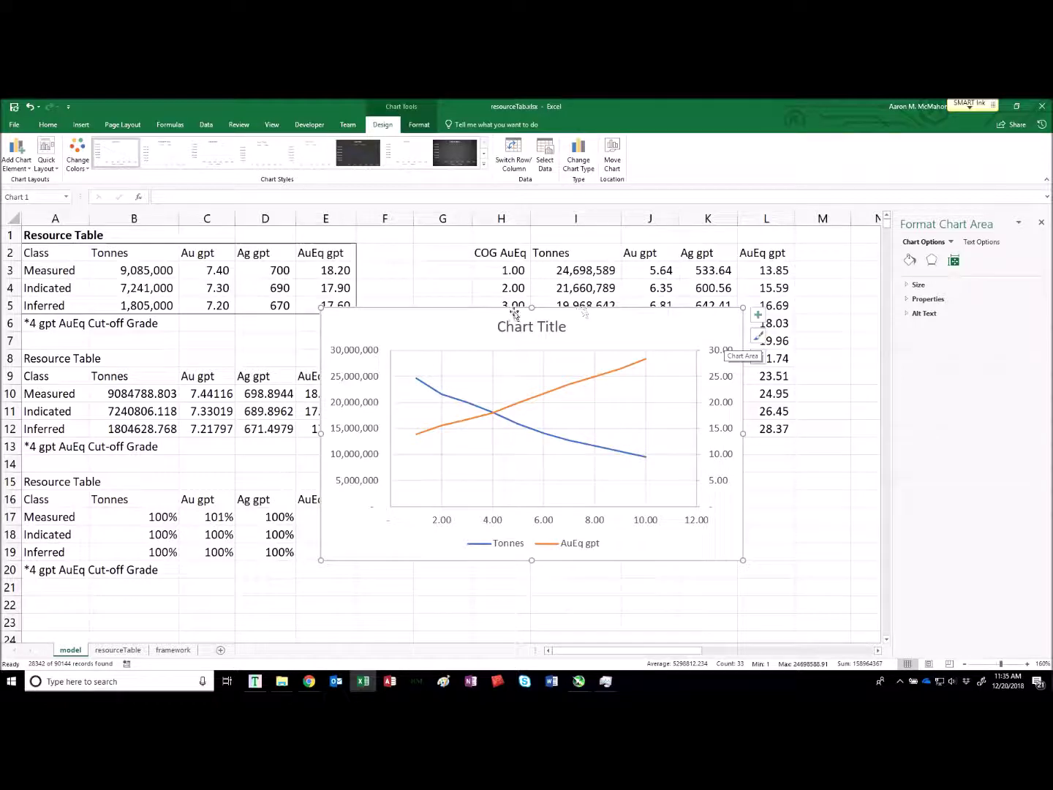
left_click(550, 327)
type("GT Curve")
key("Return")
- Add axis titles: "Resource Tonnage" on the primary vertical, "Cut-off Grade (AuEq gpt)" on the horizontal and "Resource Grade (AuEq gpt)" on the secondary vertical axis
left_click(16, 159)
left_click(107, 220)
type("Grade (AuEq gpt)")
left_click(526, 511)
type("Cut-off Grade (AuEq gpt)")
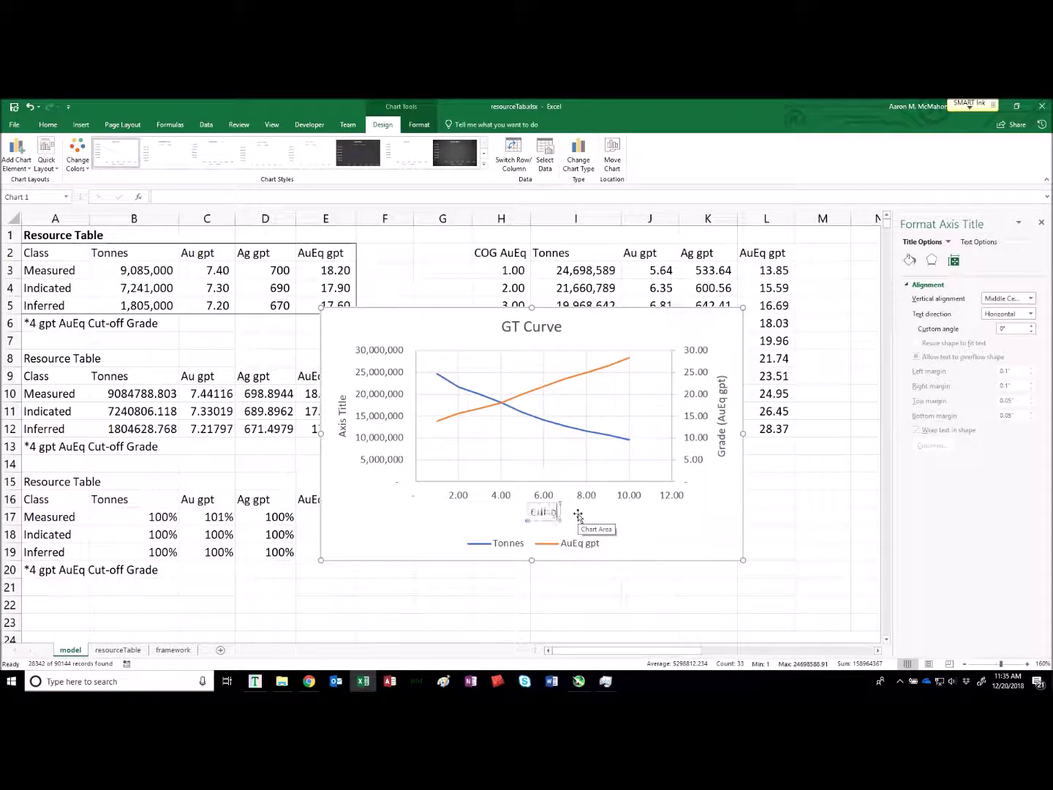
left_click(342, 415)
type("Resource Tonnage")
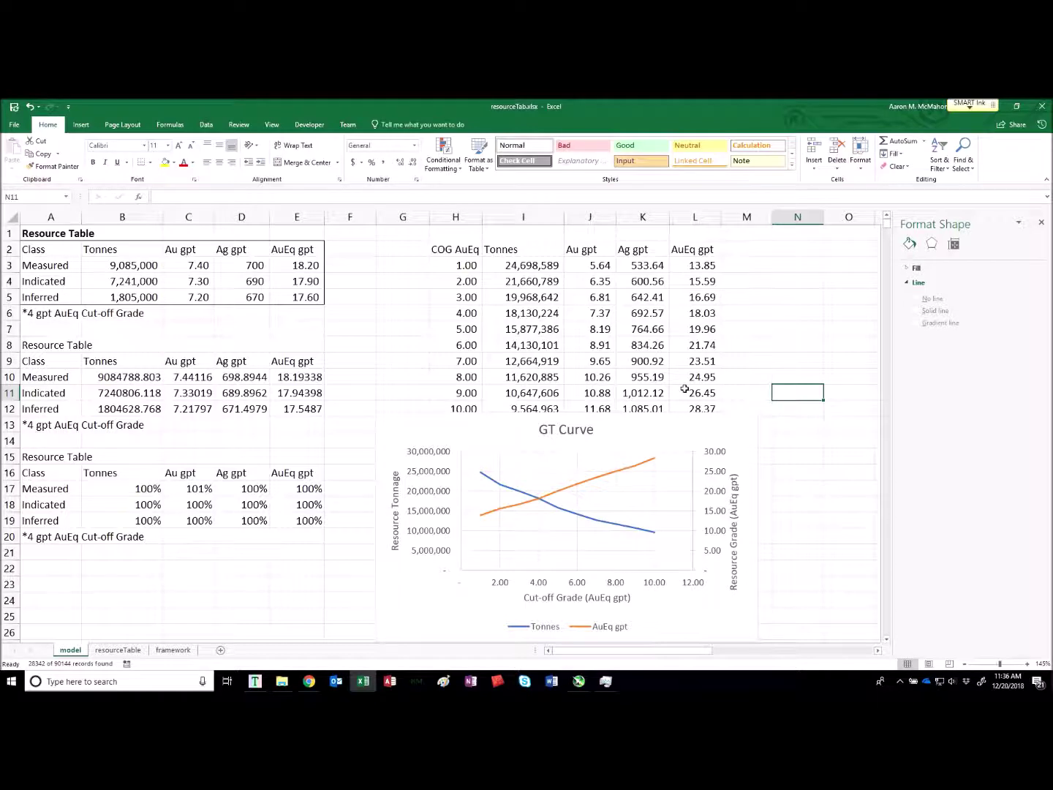
scroll(658, 431, "down", 1)
scroll(614, 570, "down", 3)
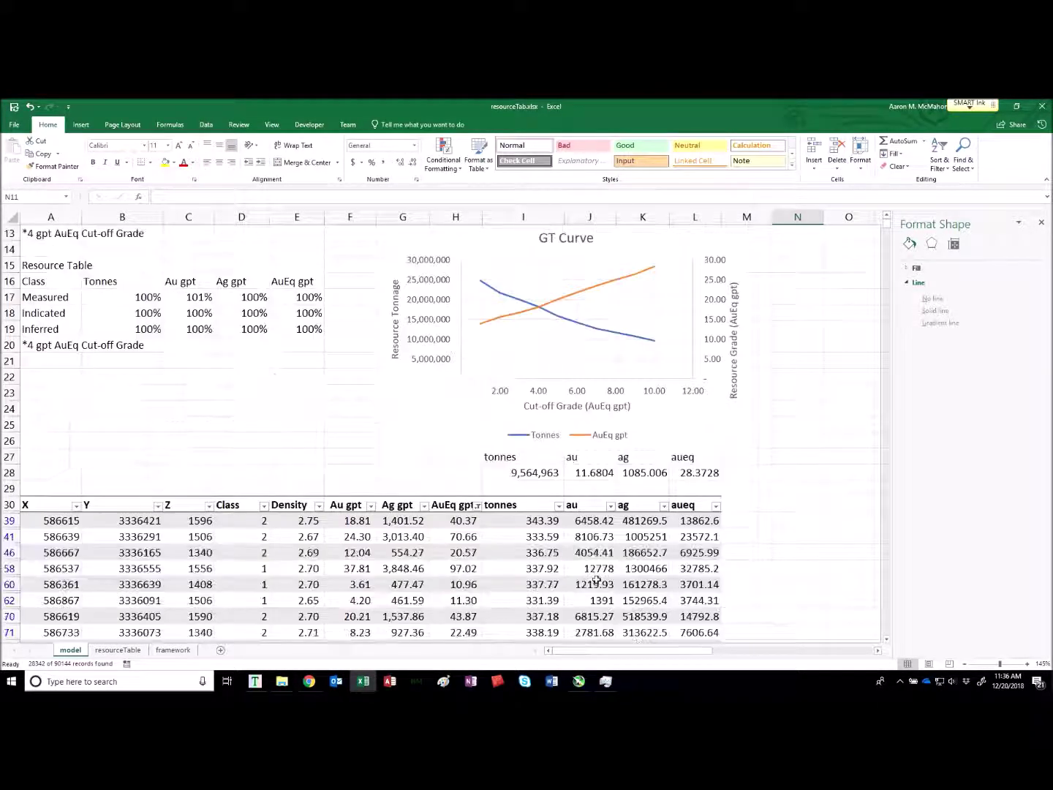
scroll(593, 496, "up", 4)
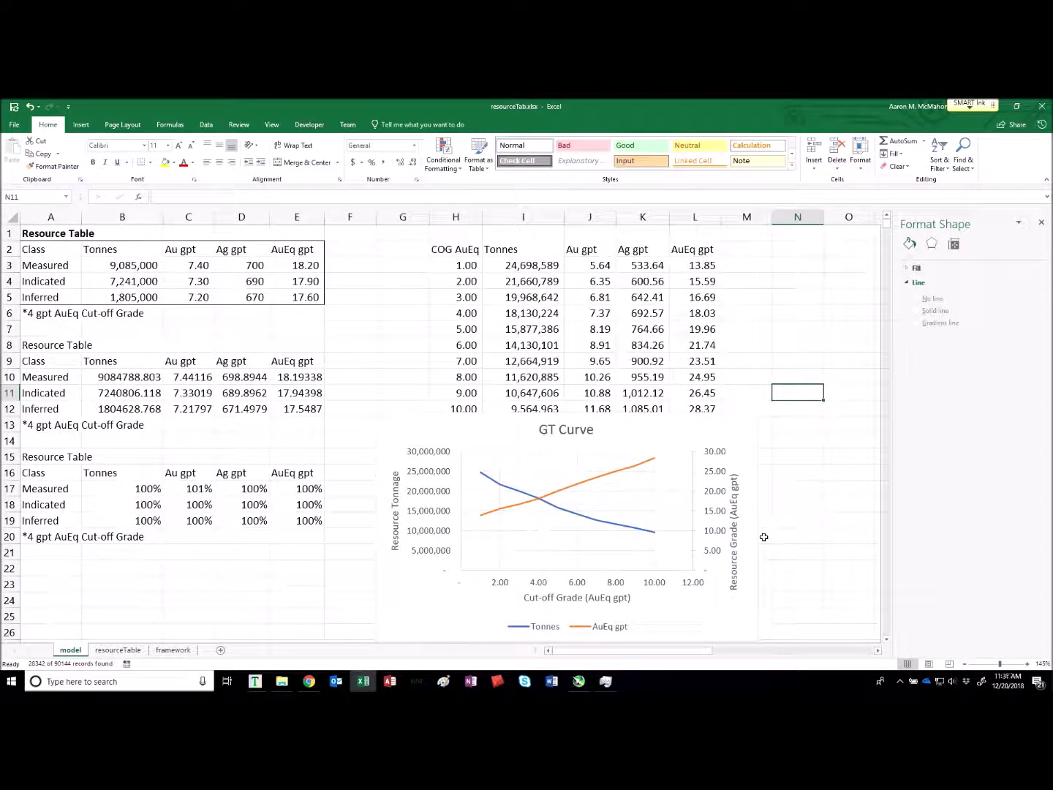